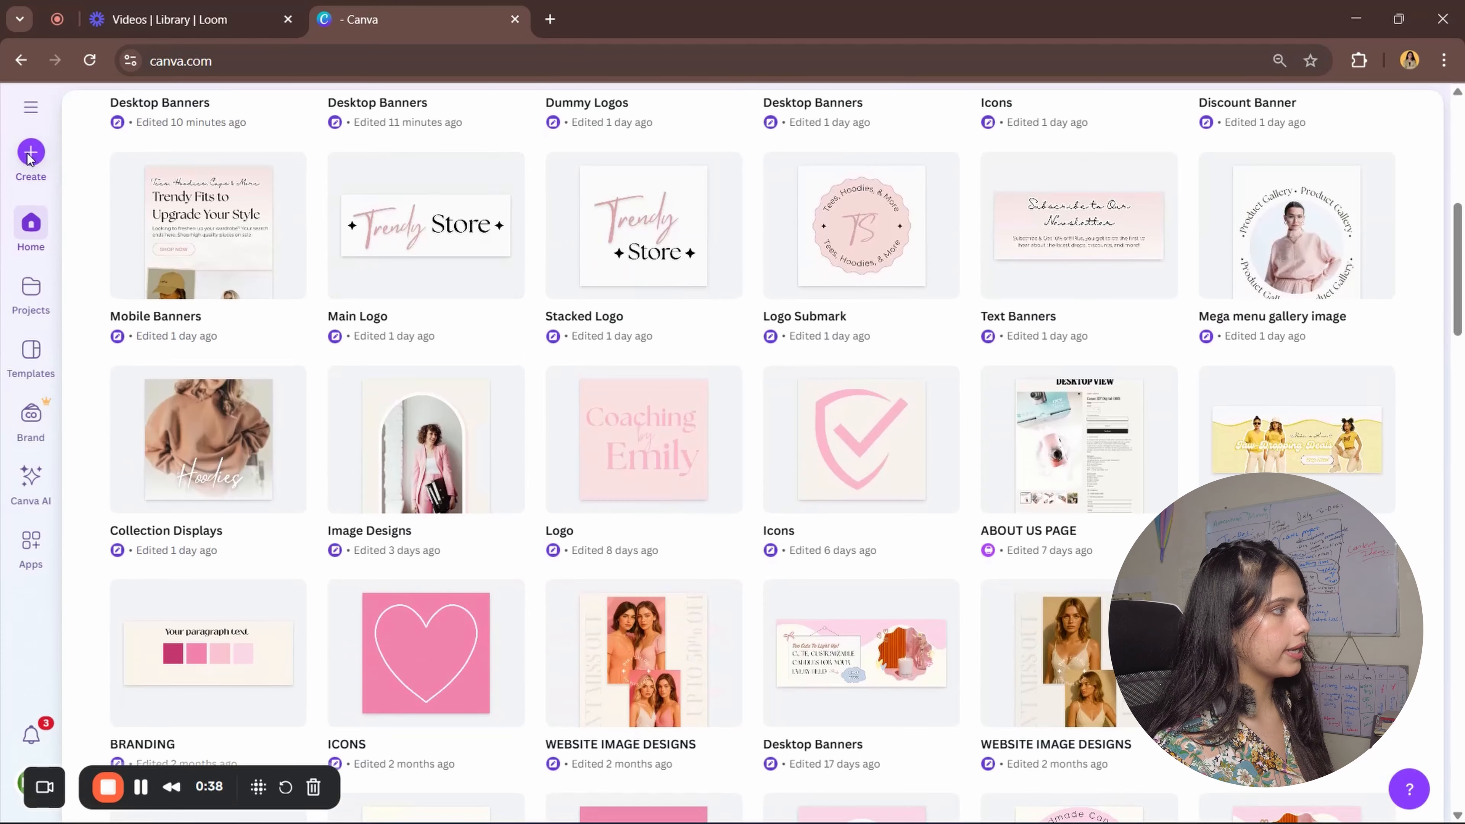
- Create a new custom-size design 2000 px wide and 900 px high
left_click(30, 153)
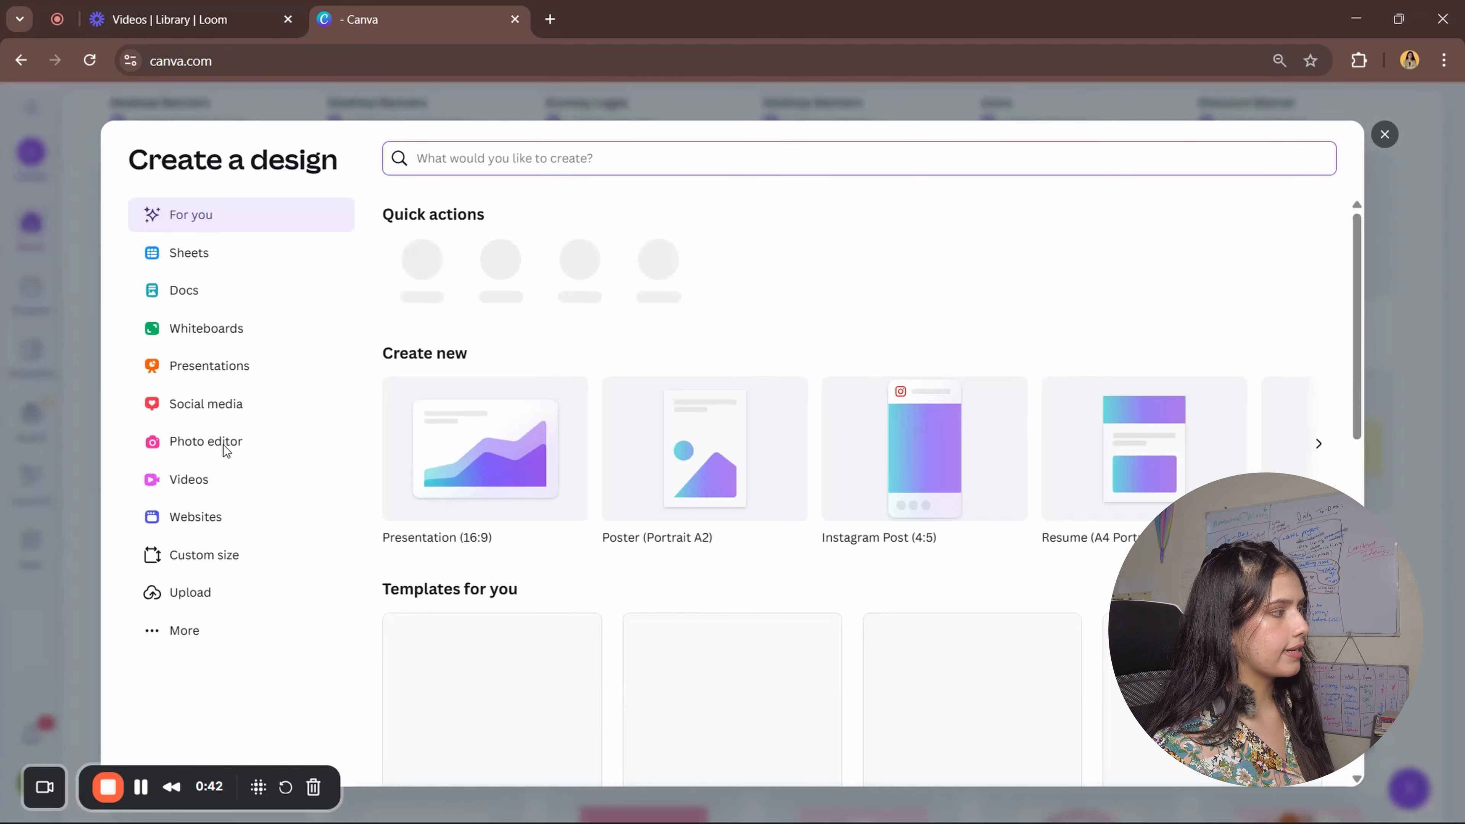
left_click(195, 555)
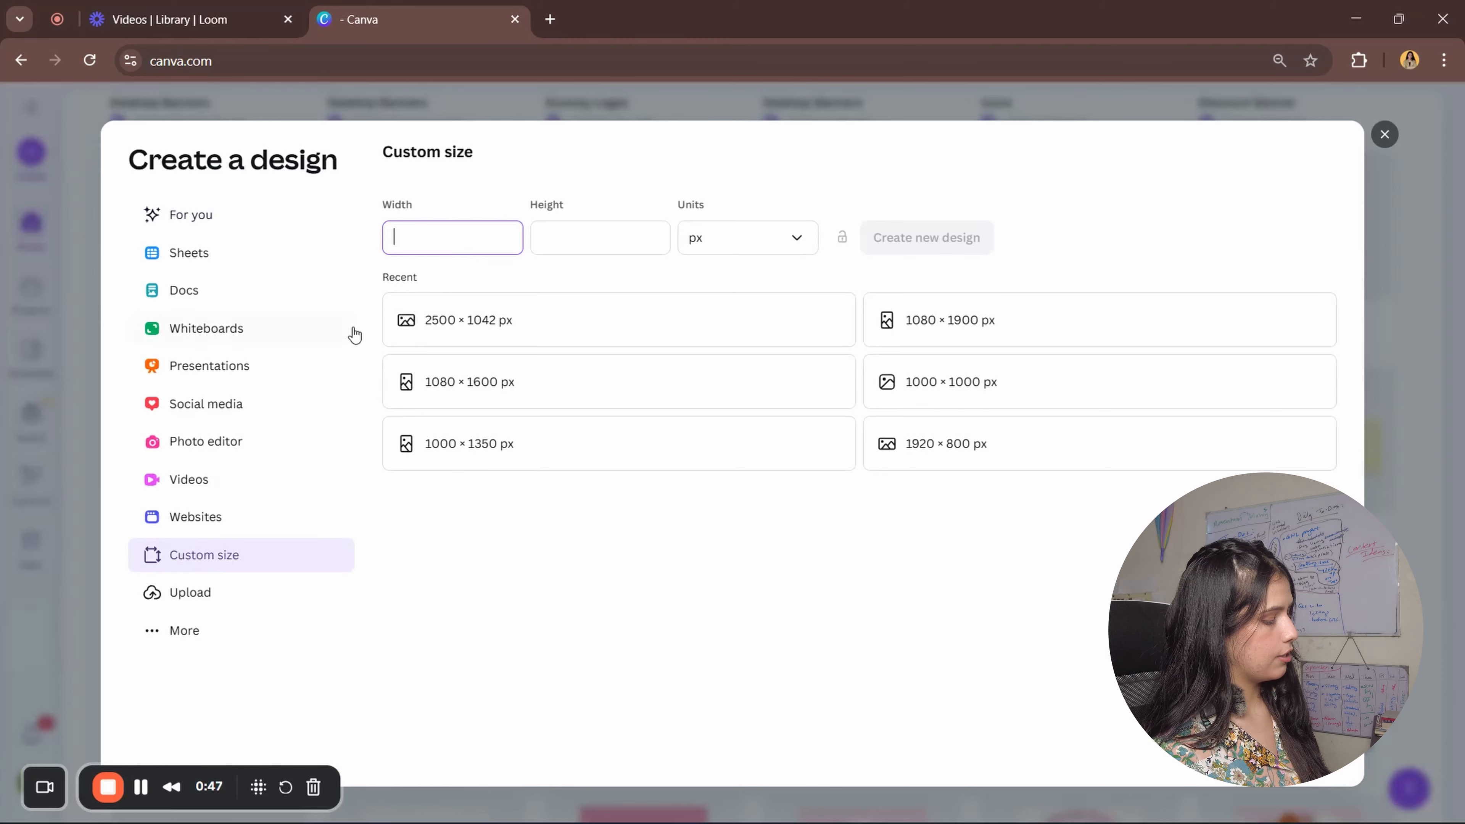
type("200")
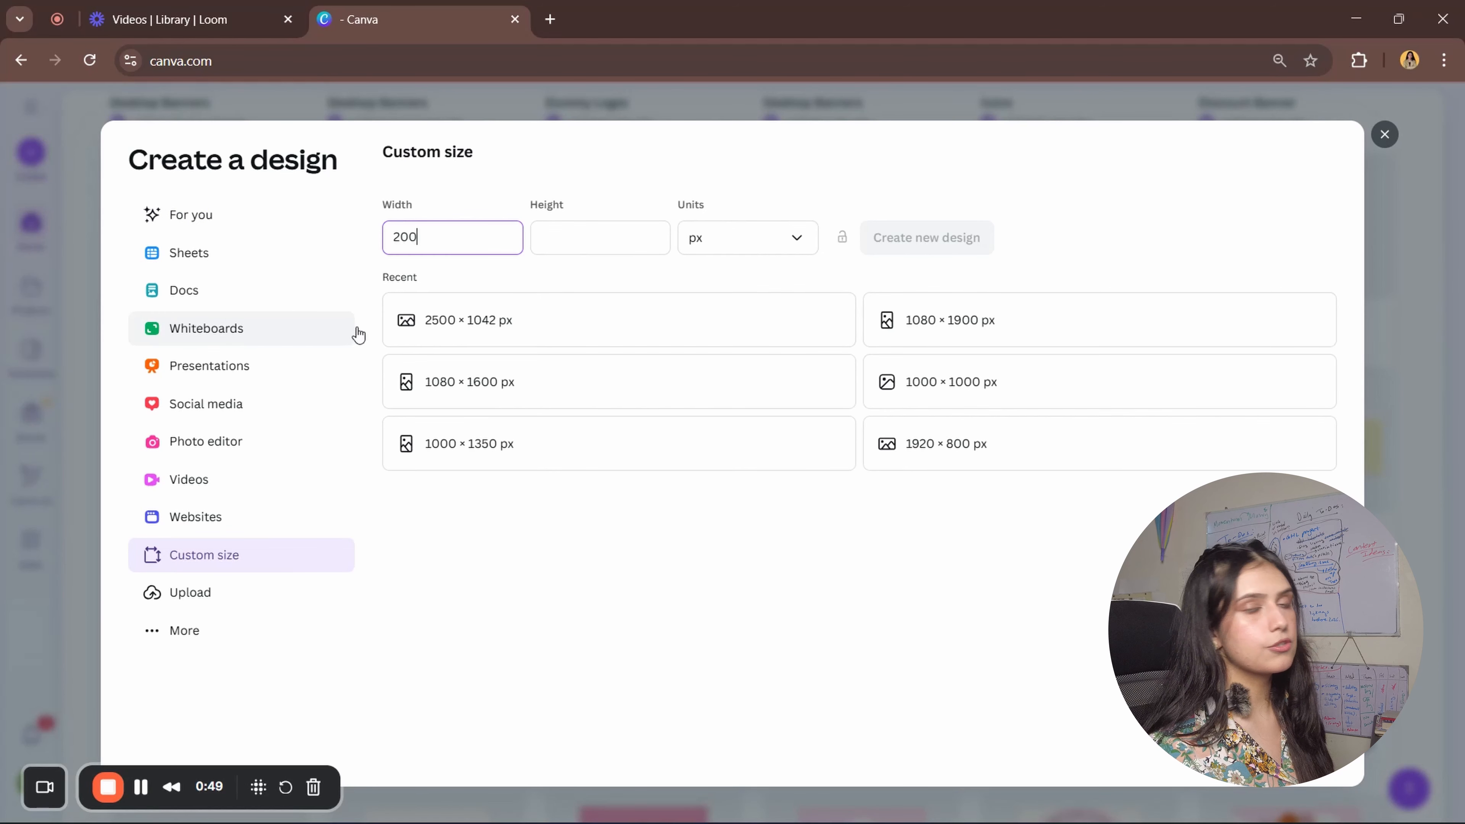
type("0")
left_click(535, 249)
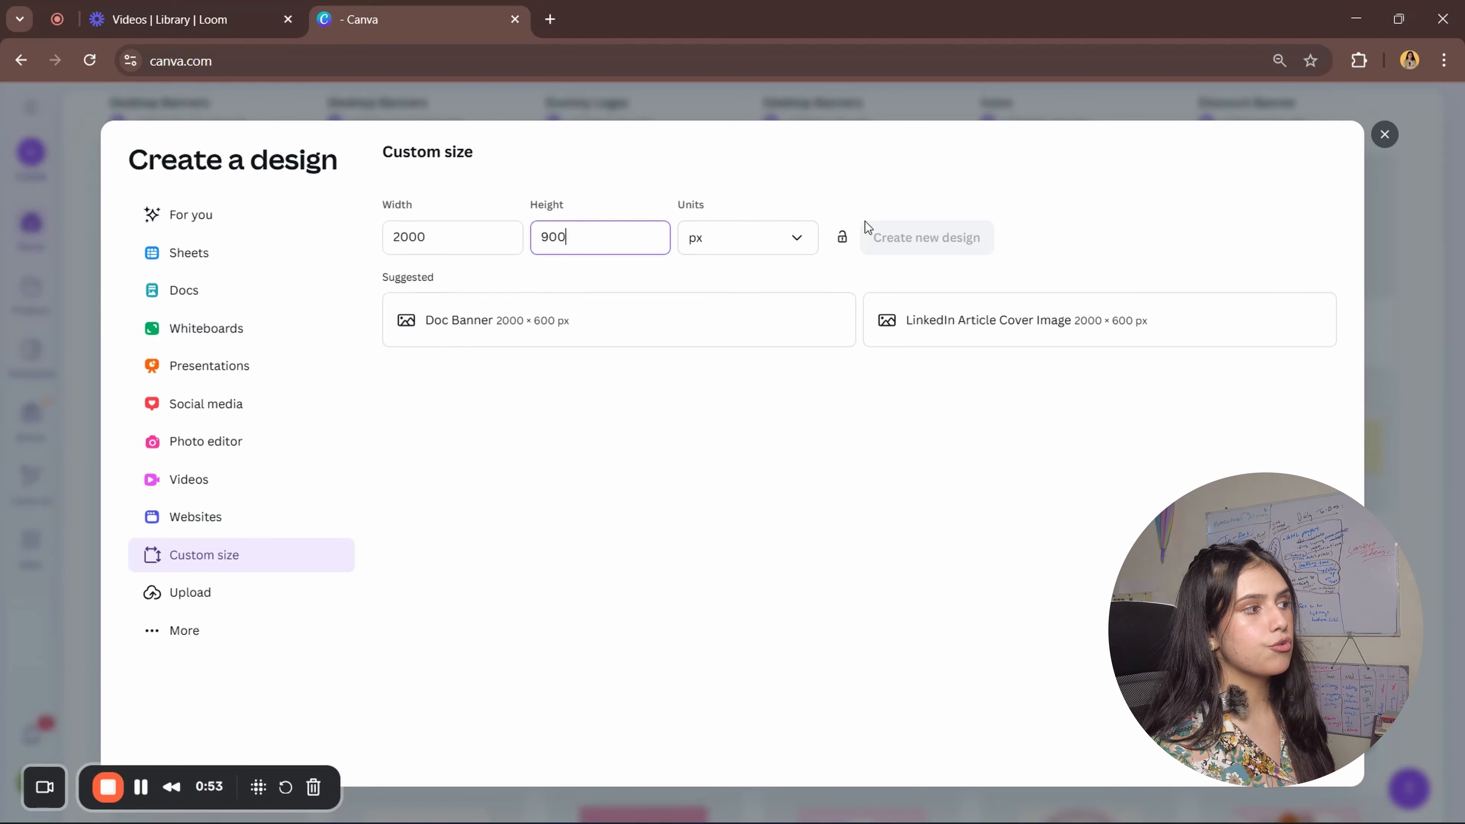
left_click(892, 244)
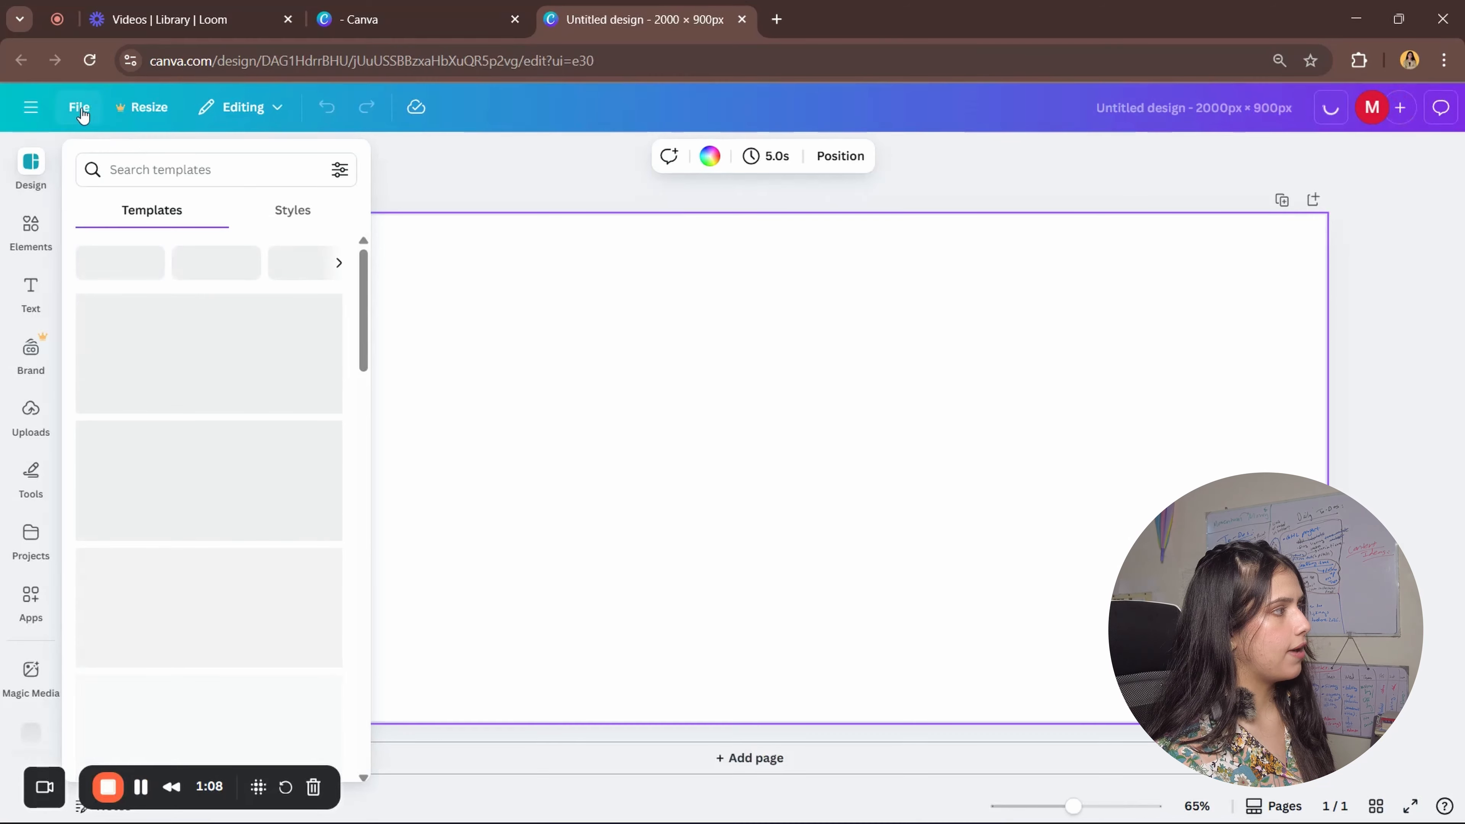
- Rename the design Fashion Website Banner and set its page background to solid black
left_click(85, 113)
left_click(128, 155)
key("BackSpace")
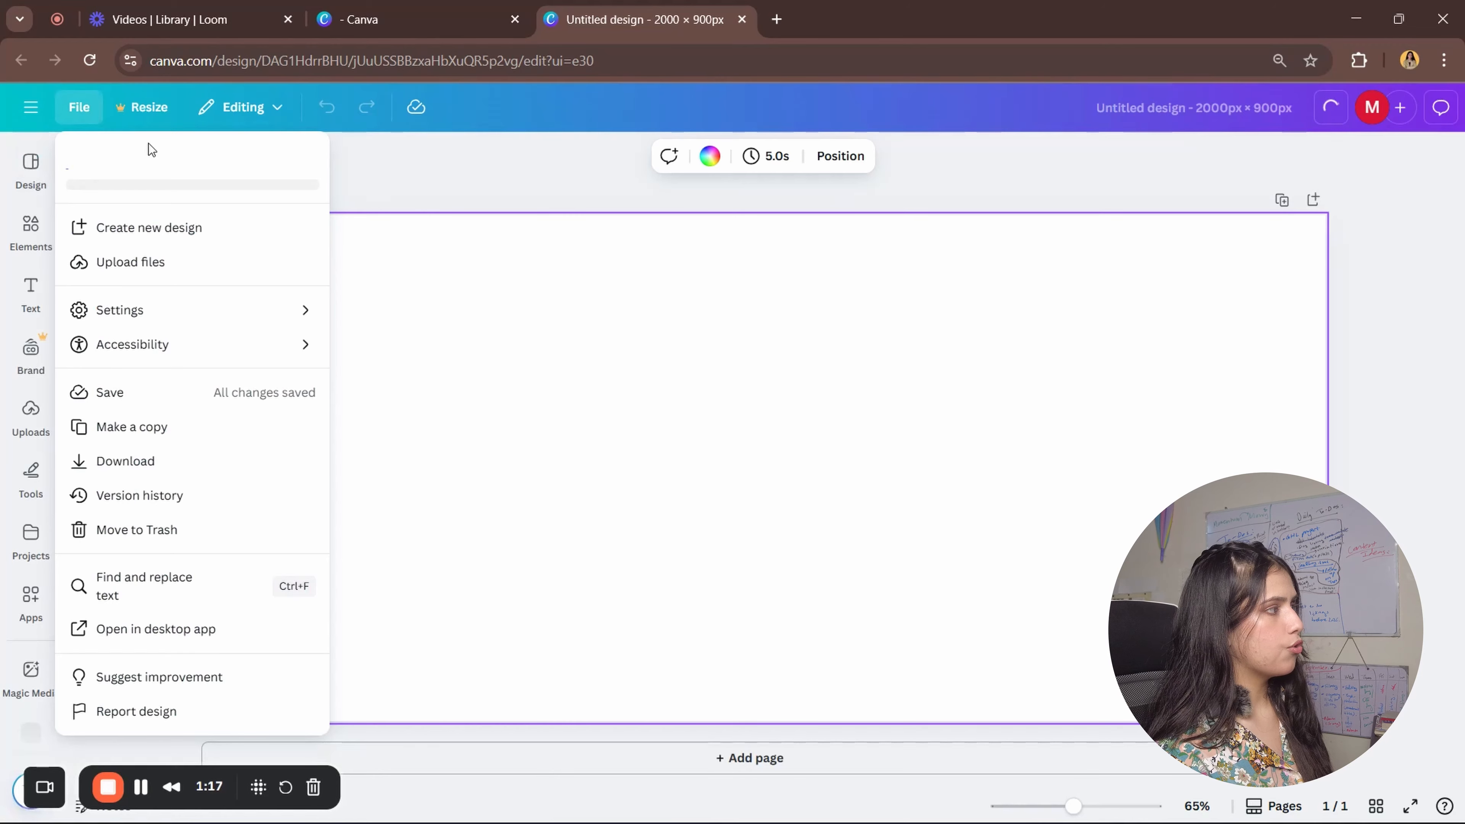
type("Fashion")
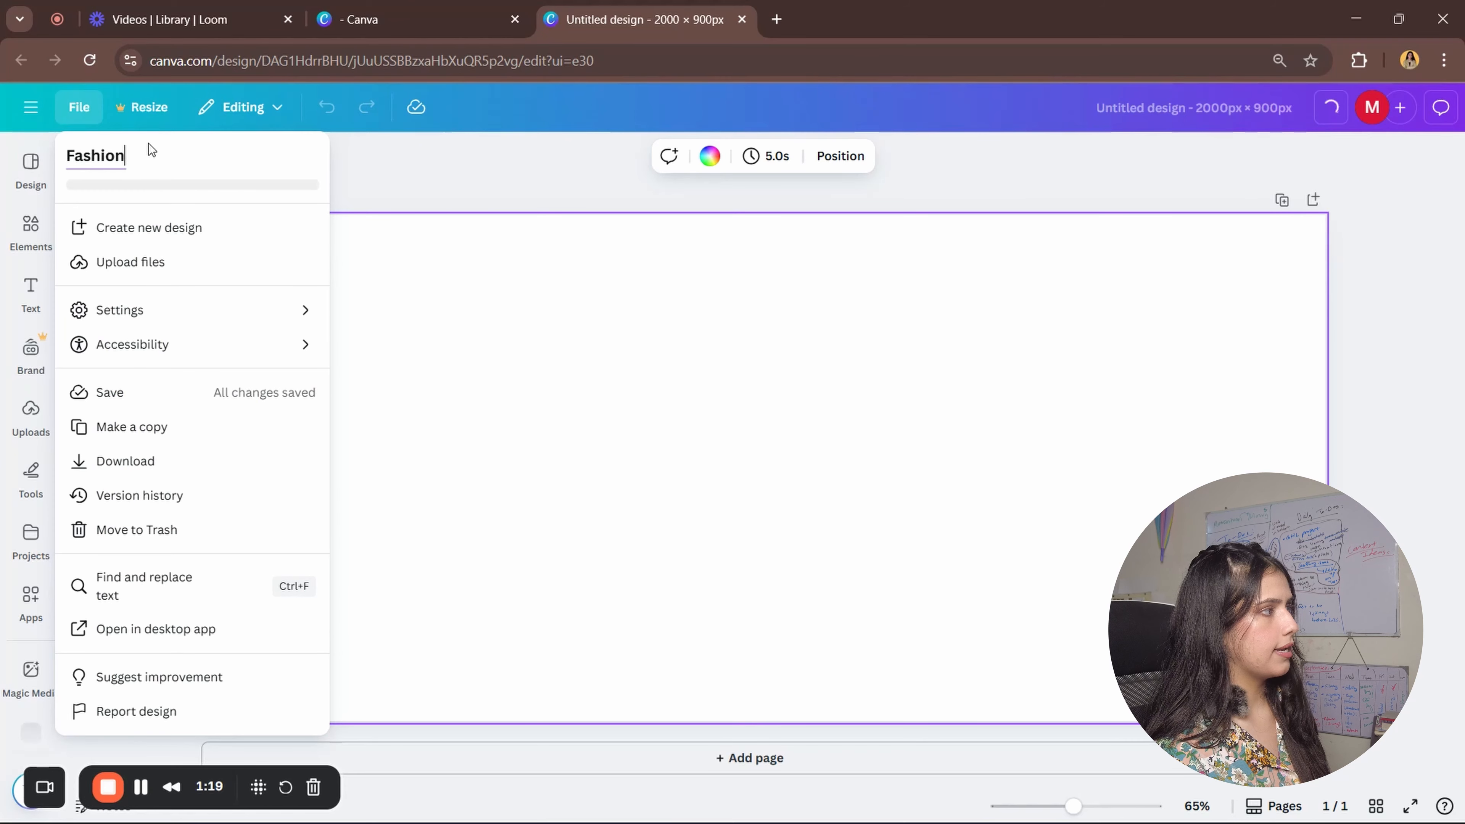
type(" Website Banner")
key("Return")
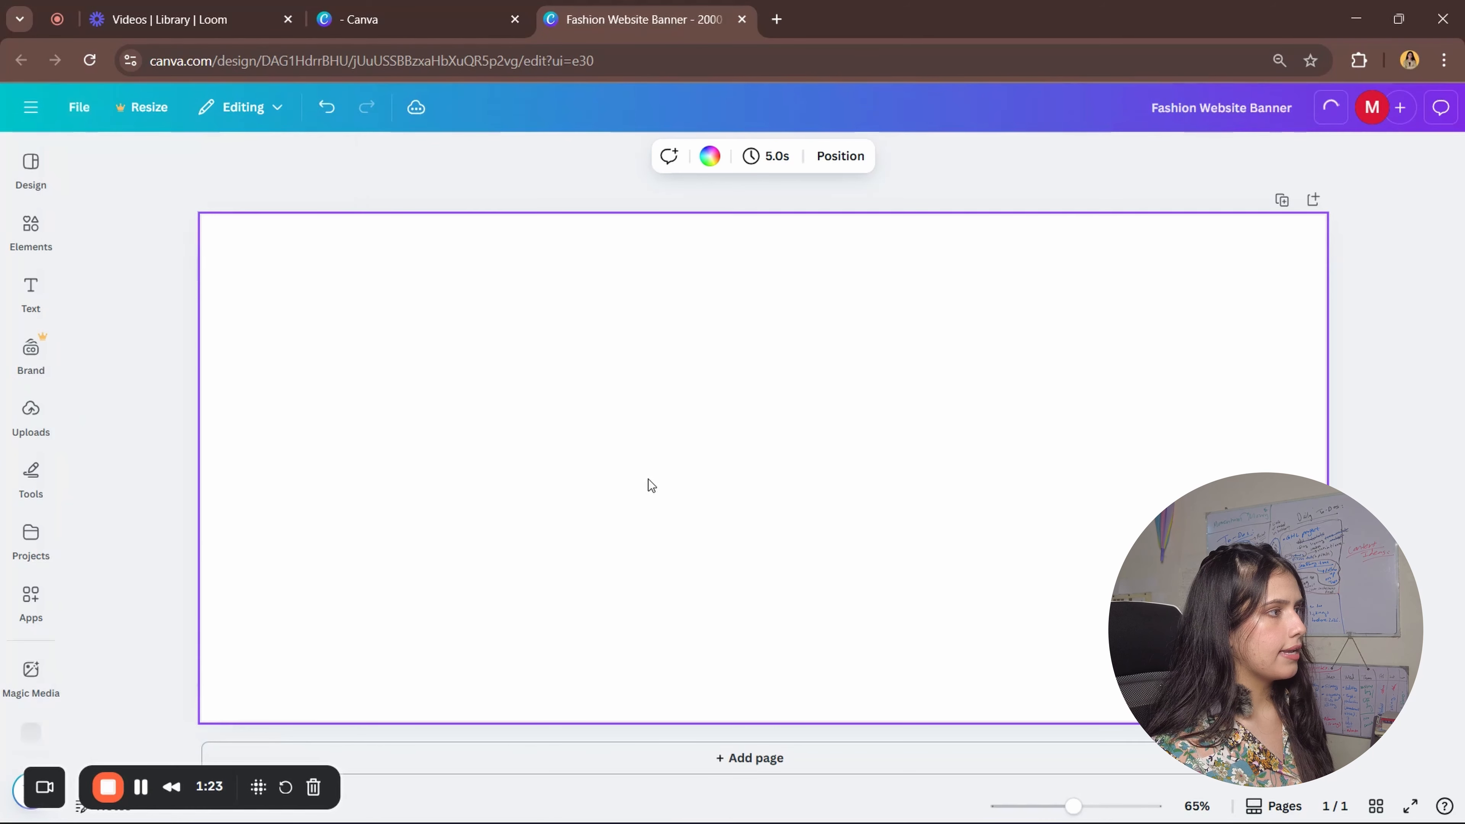
left_click(710, 158)
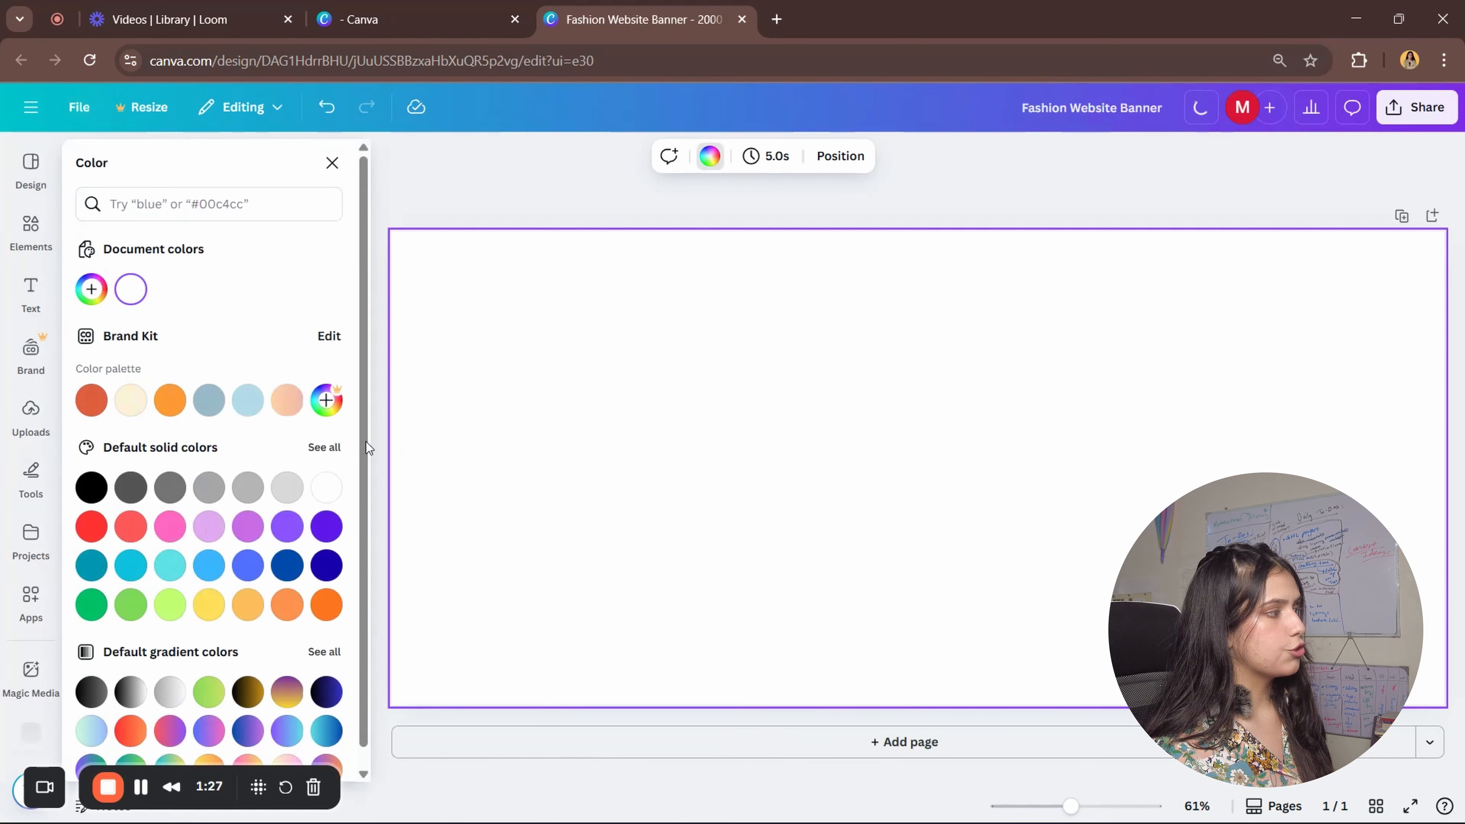
left_click(92, 490)
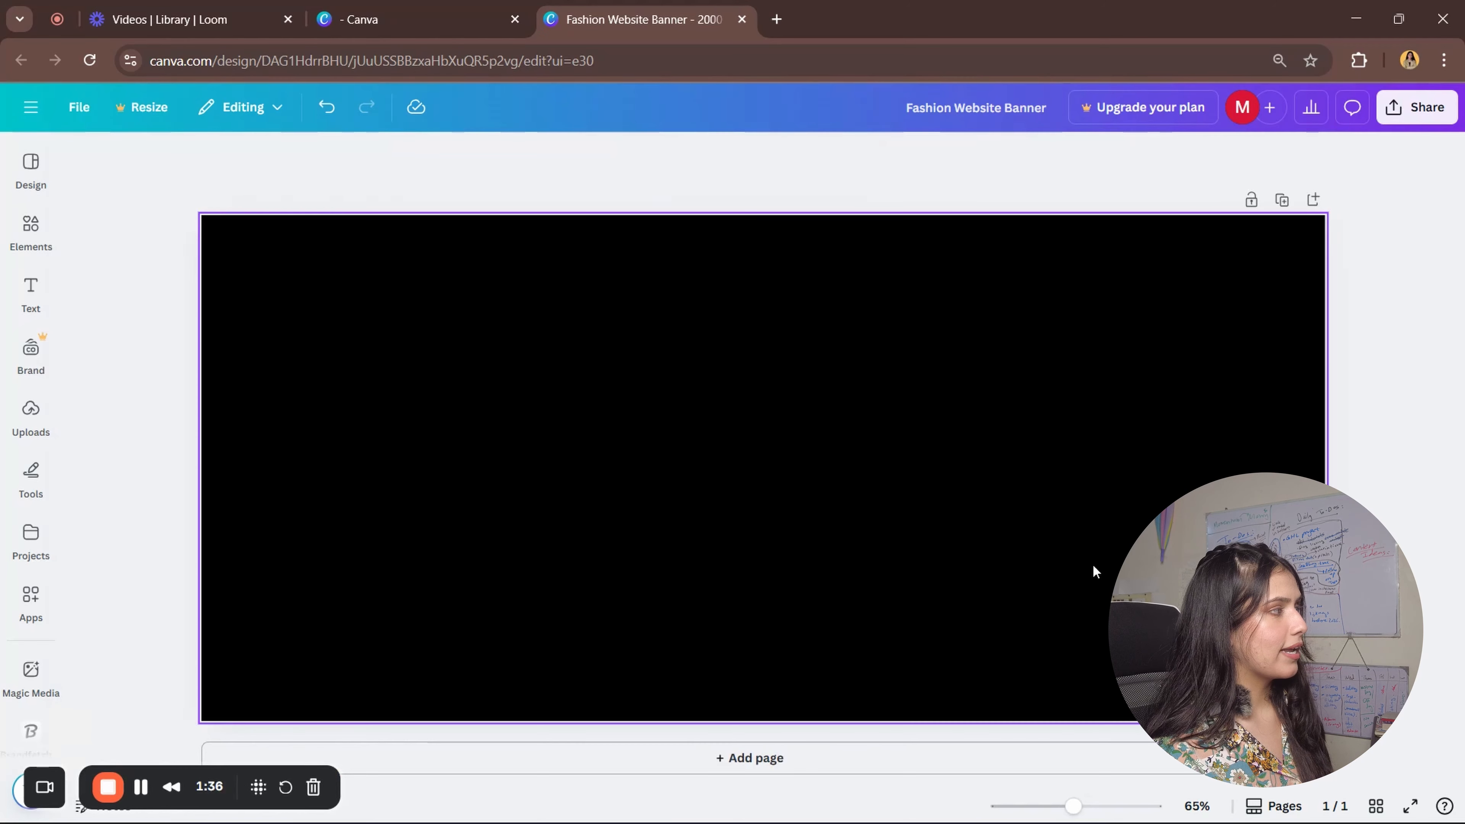
- Search the graphics for "fade", add the pink horizontal fade graphic to the page and recolor it white
left_click(31, 231)
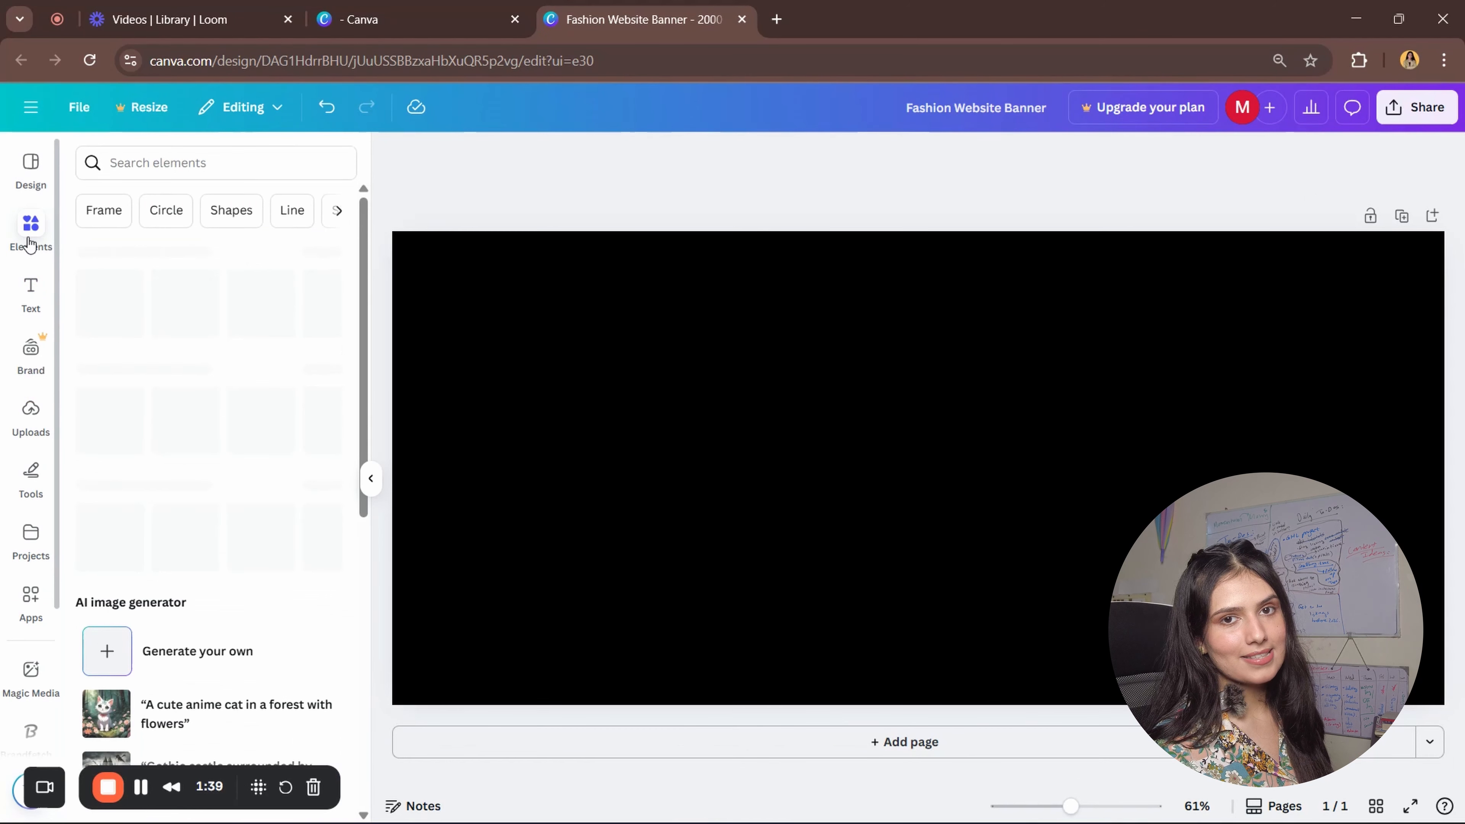
left_click(203, 167)
type("fade")
key("Return")
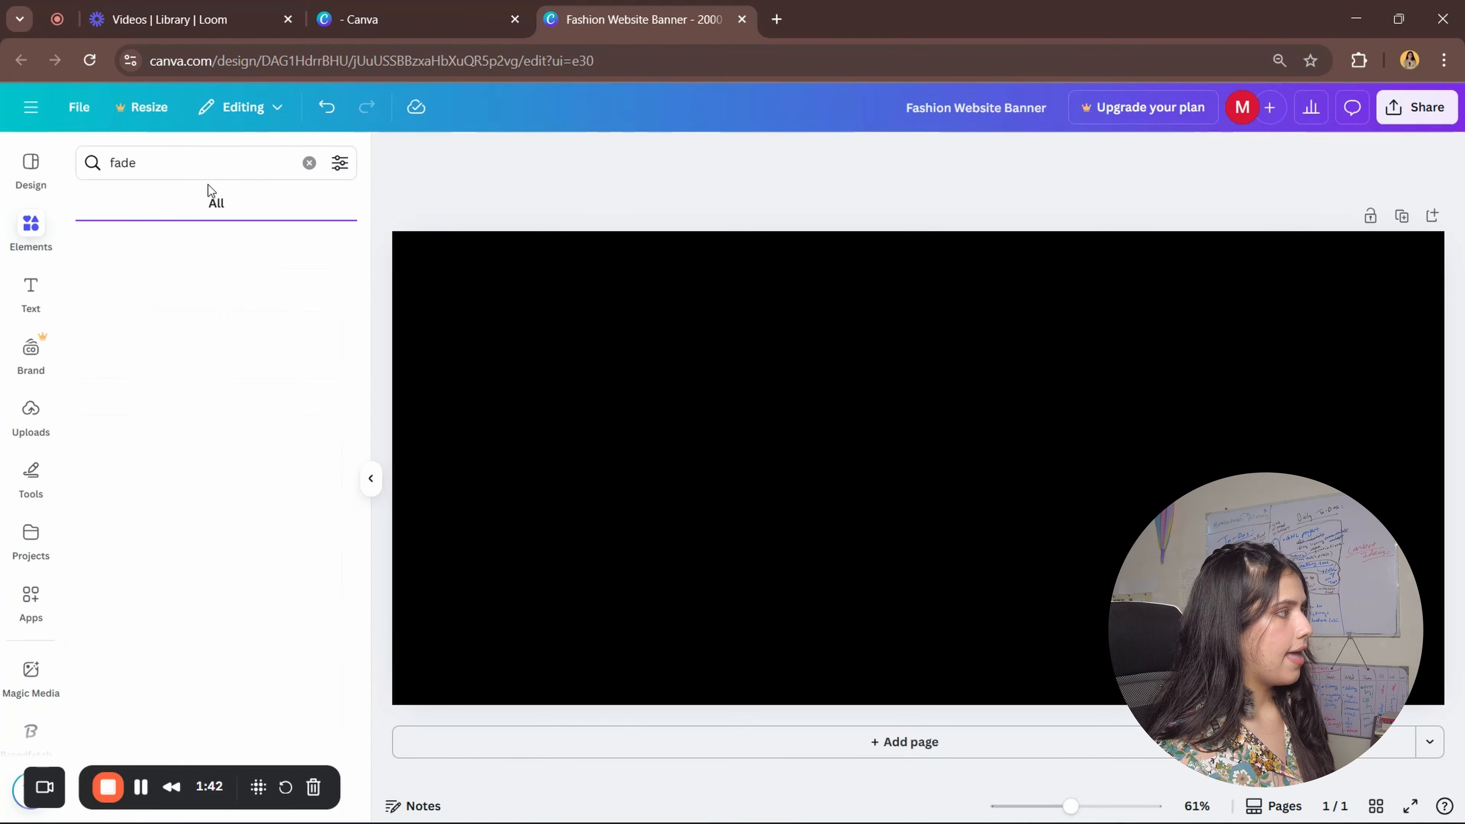
left_click(137, 208)
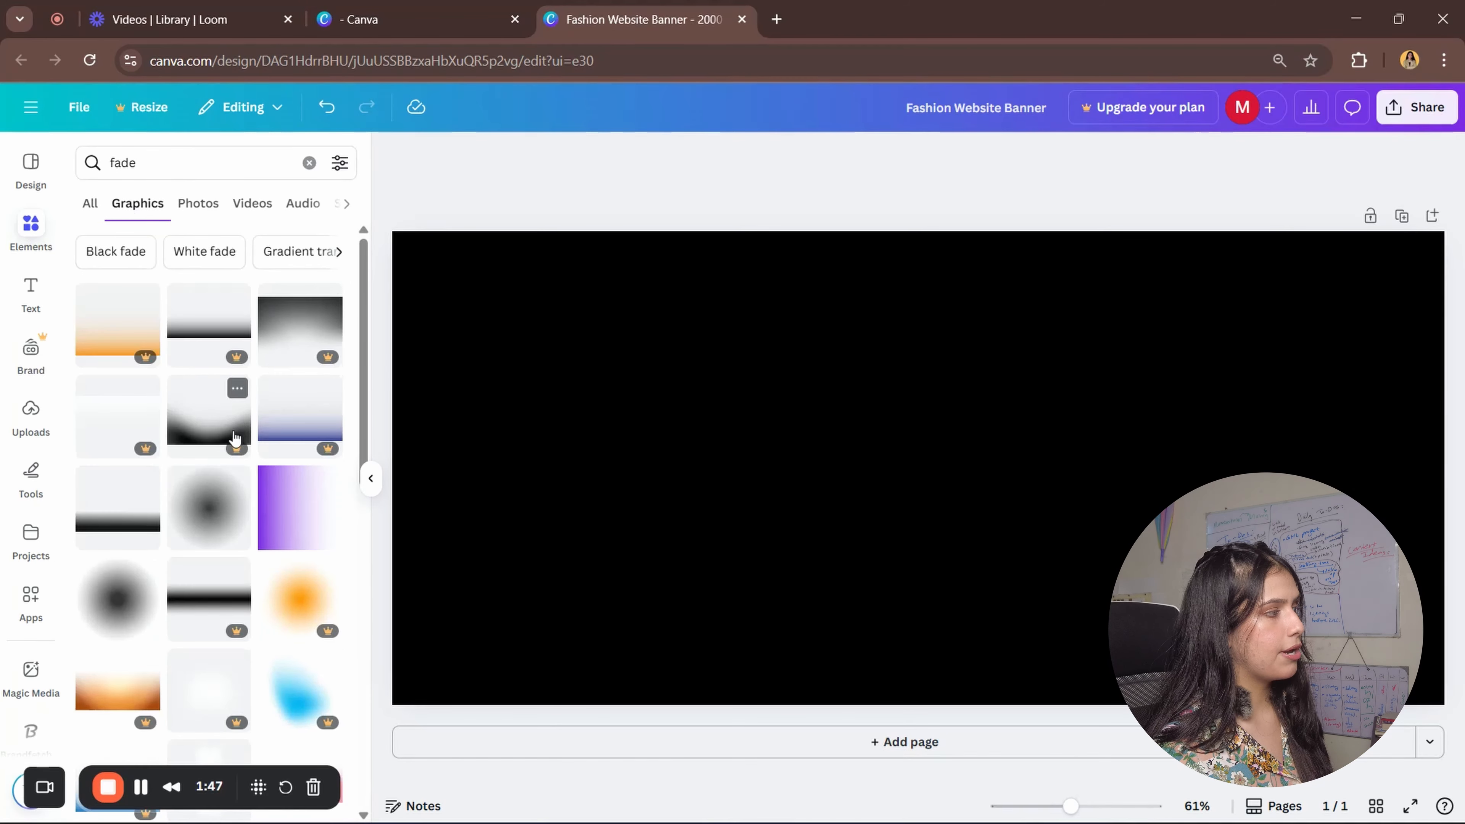
scroll(260, 520, "down", 5)
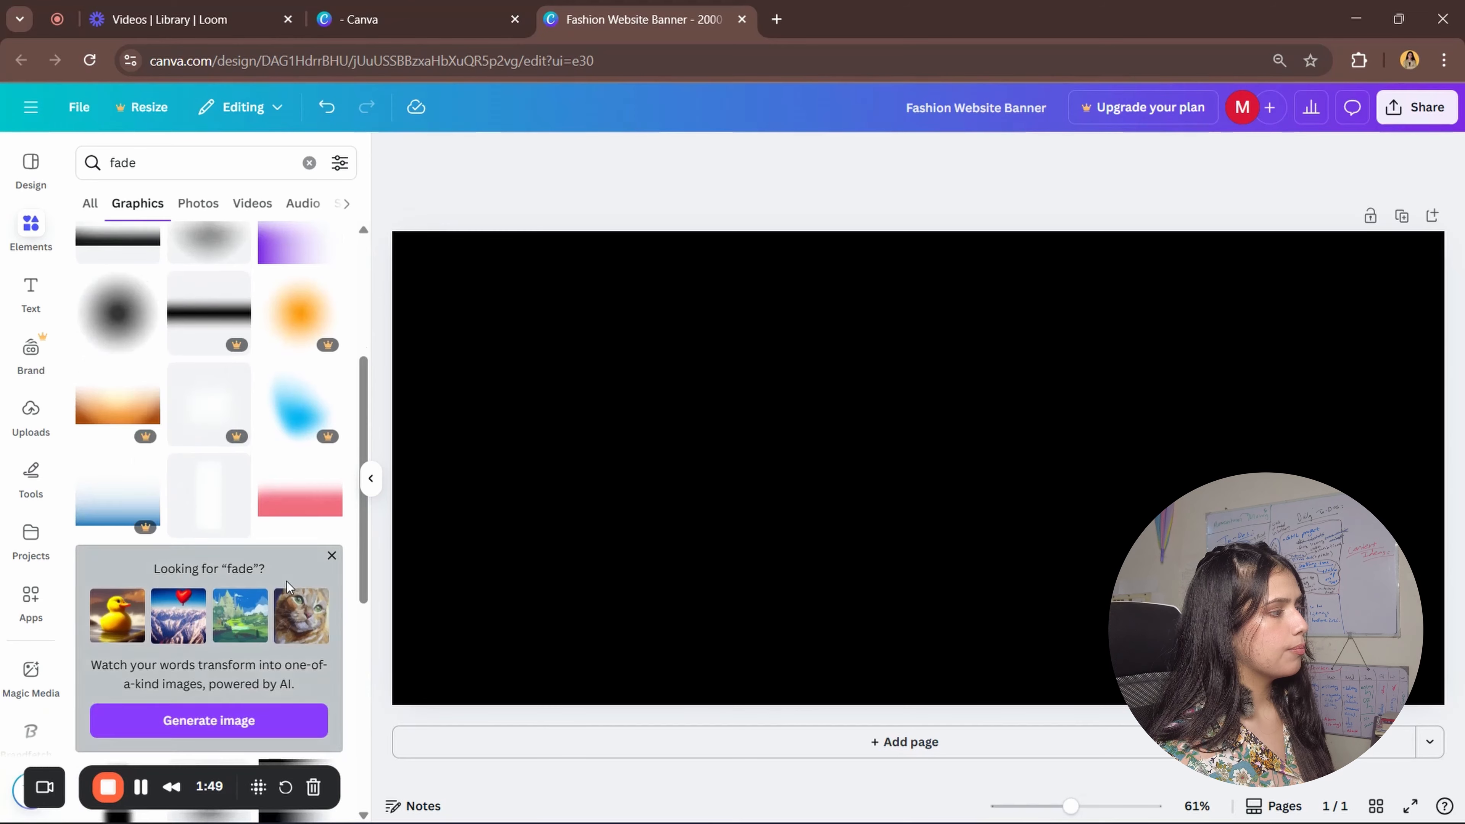
scroll(289, 589, "up", 4)
scroll(289, 589, "down", 8)
scroll(294, 554, "up", 4)
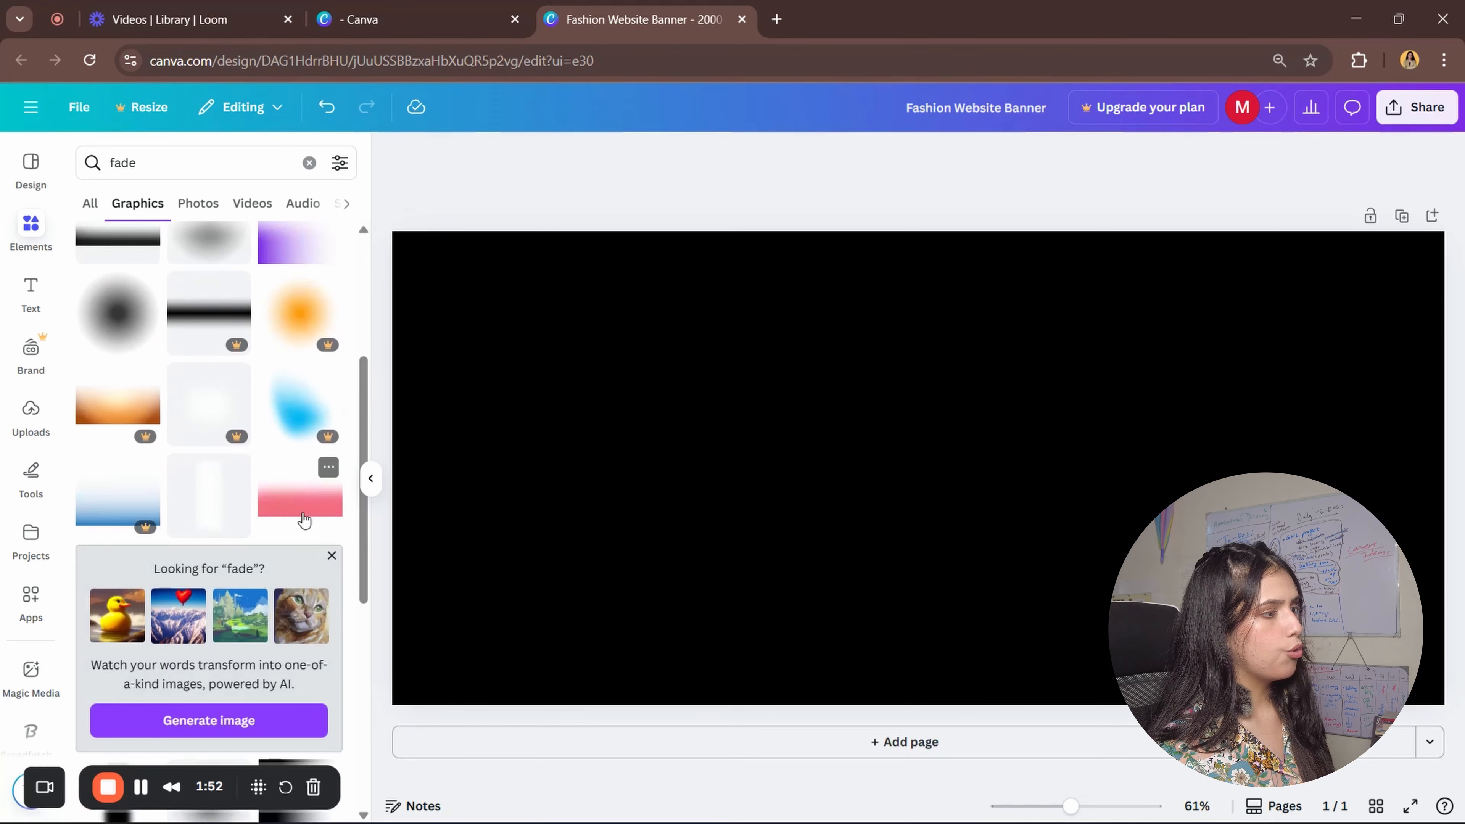
left_click(295, 519)
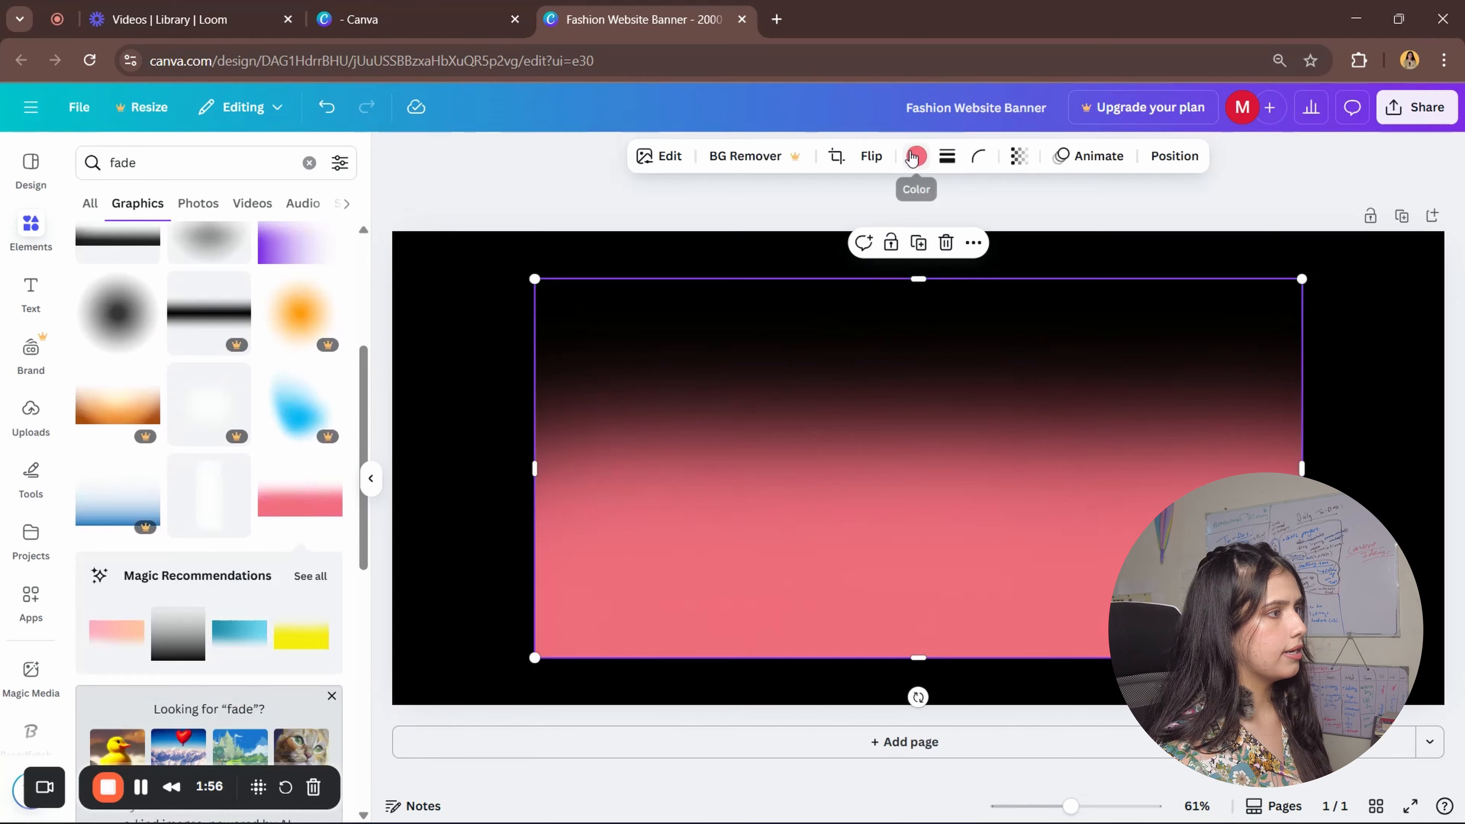
left_click(914, 156)
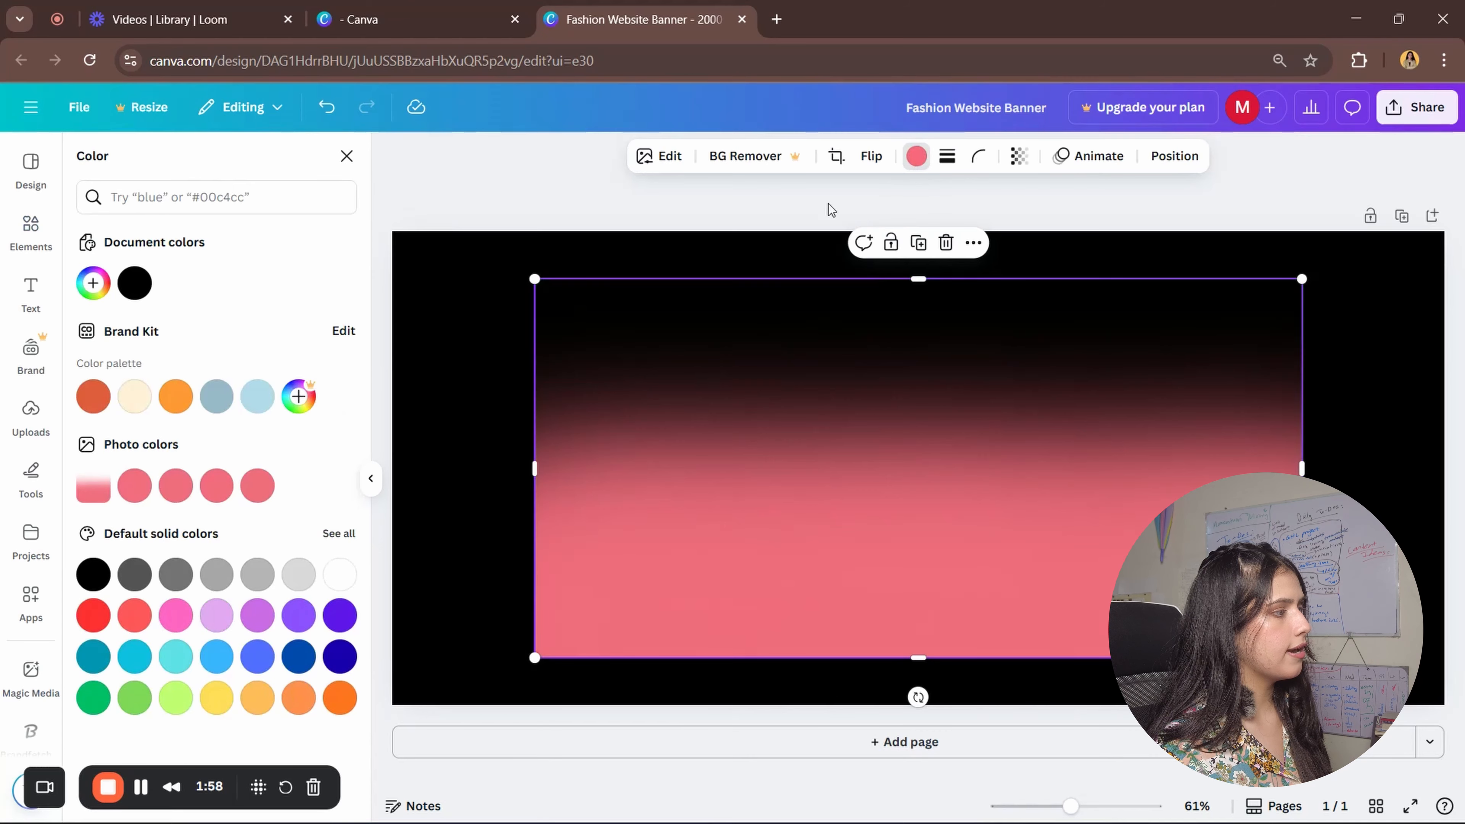
left_click(341, 576)
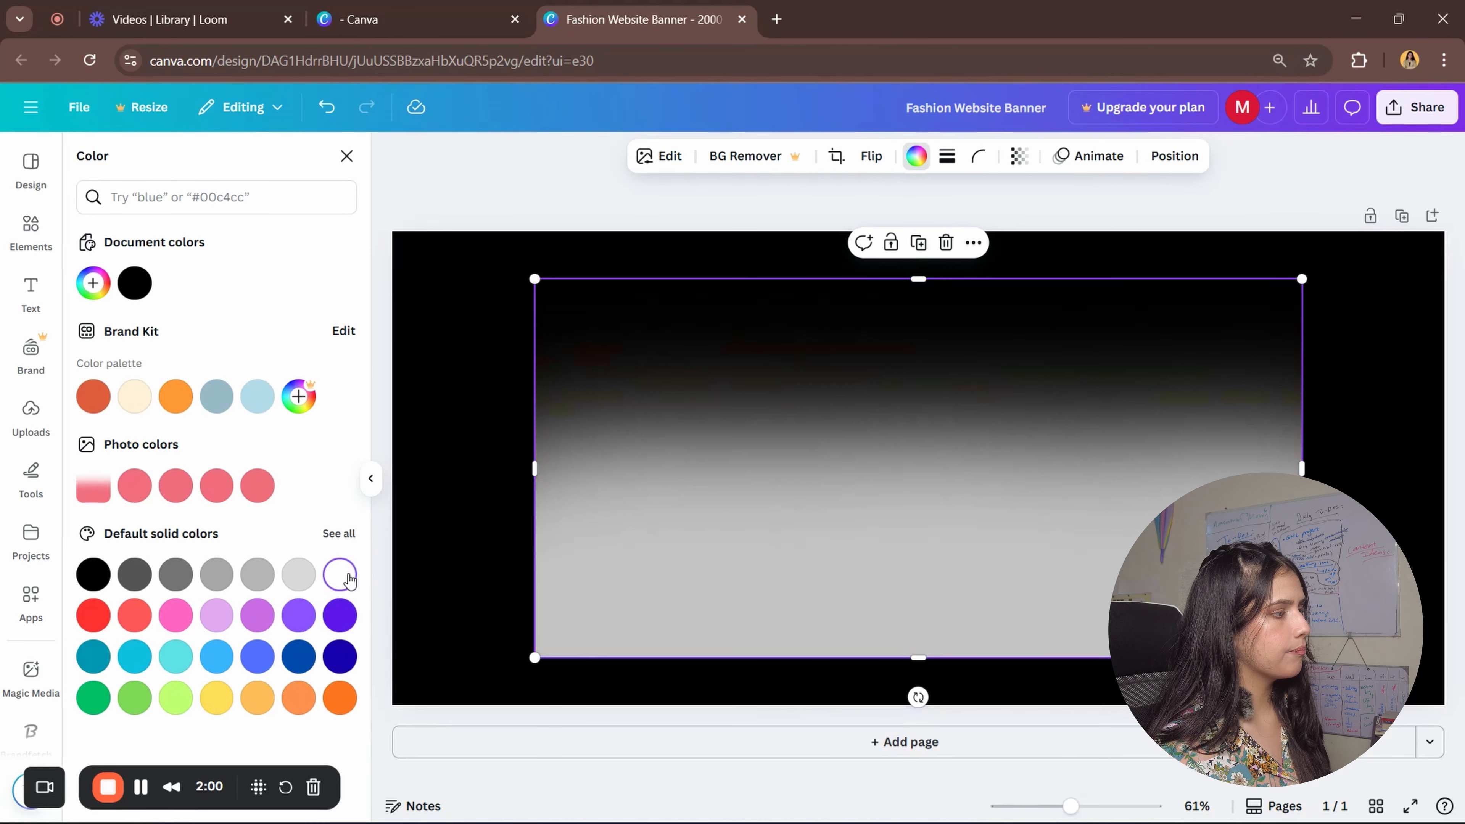
- Stretch the white fade graphic to cover the whole page and lower its opacity to a subtle gray gradient
left_click_drag(737, 518, 579, 567)
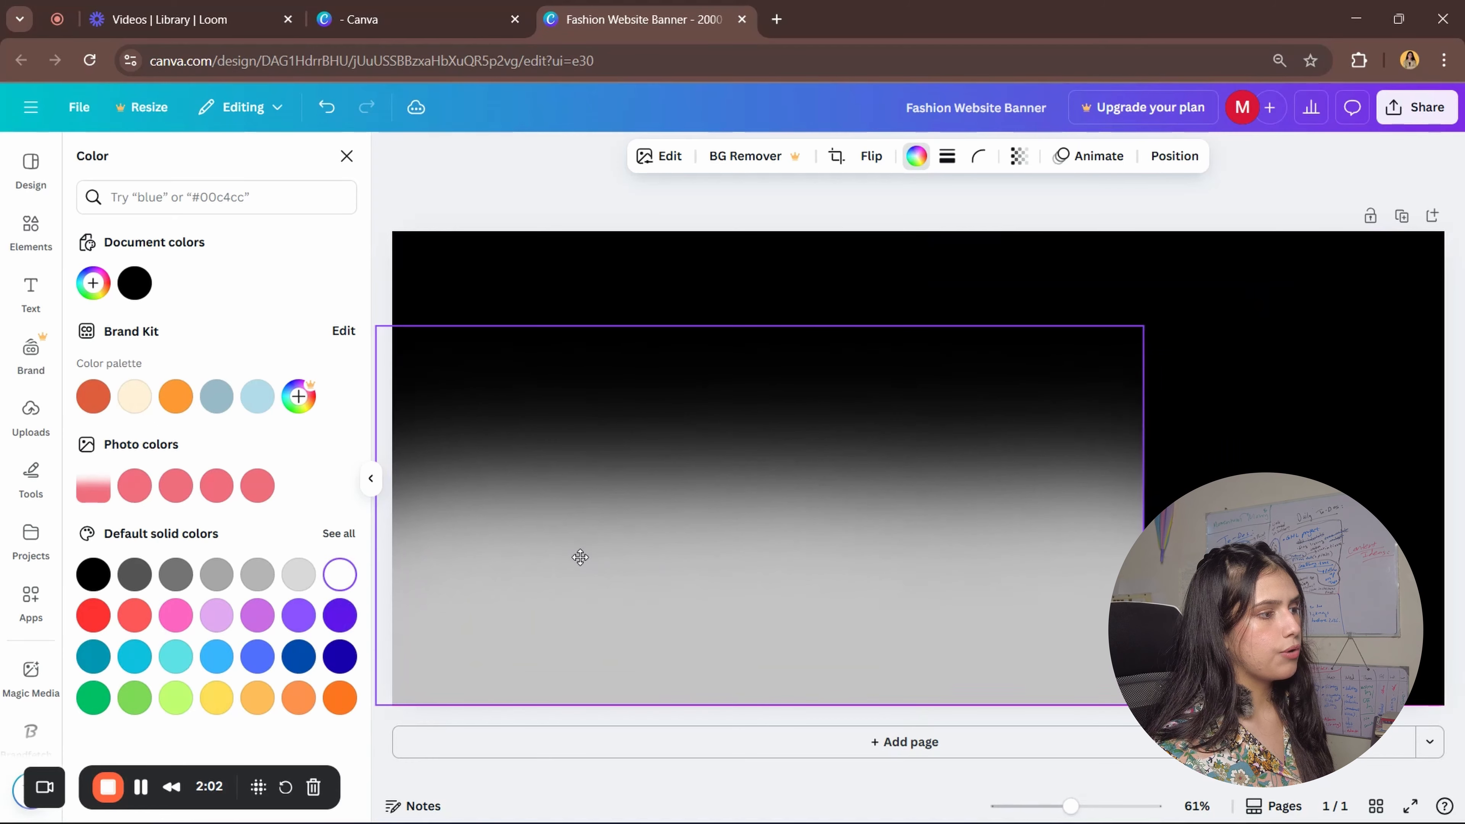
left_click_drag(1145, 518, 1452, 508)
left_click_drag(955, 326, 957, 215)
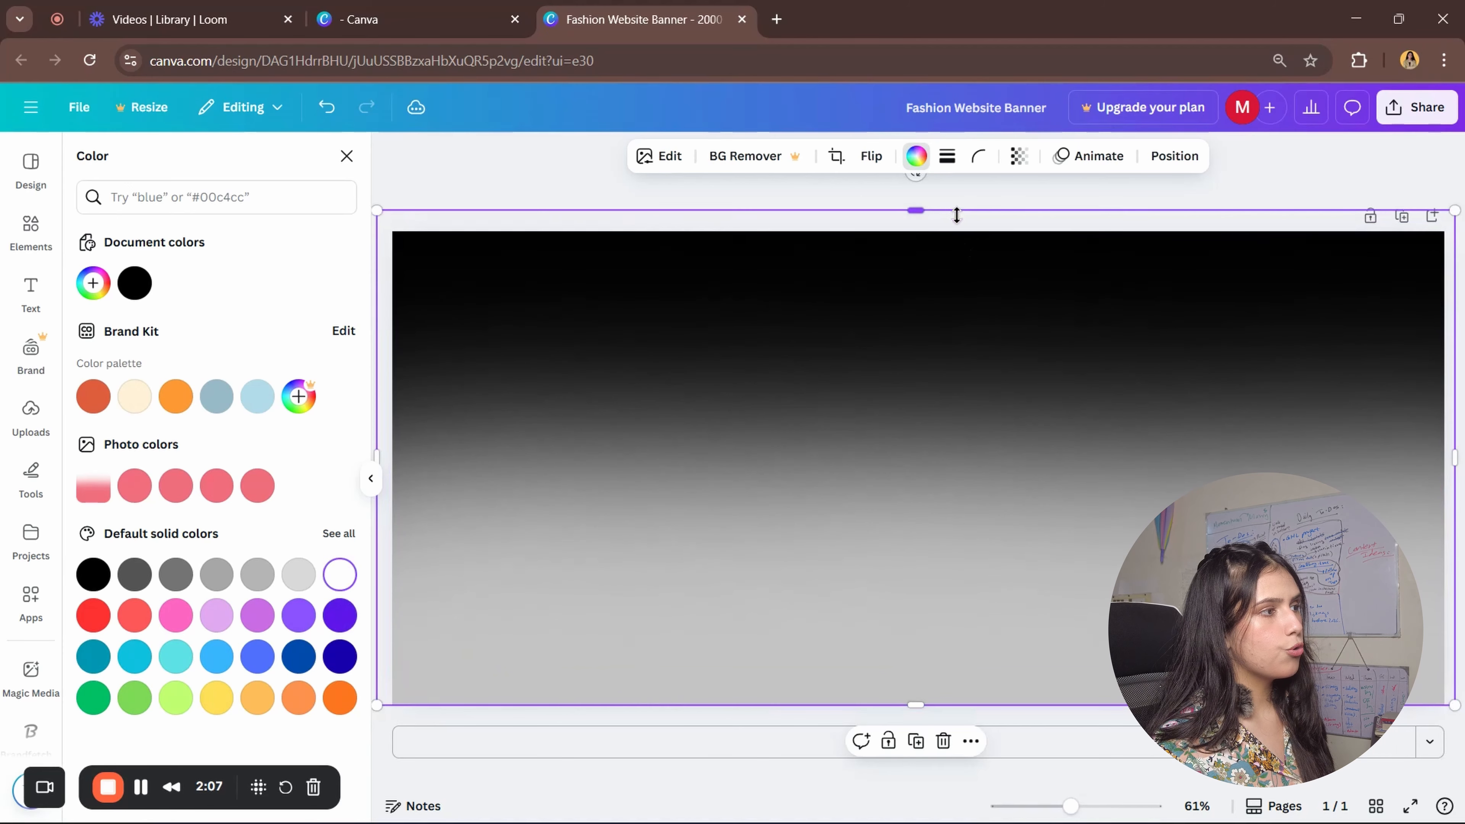
left_click(1017, 160)
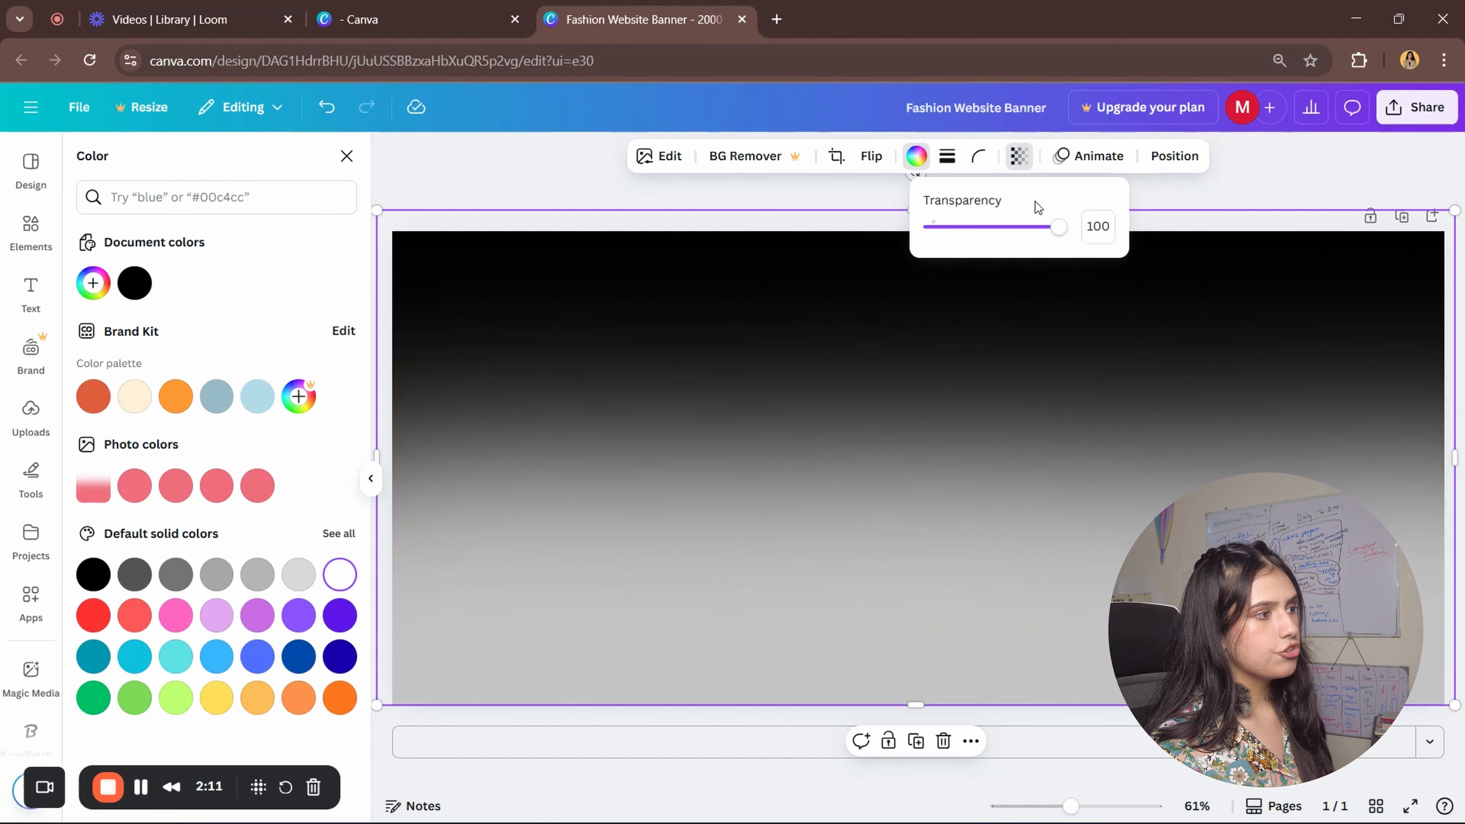
left_click_drag(1063, 241, 971, 241)
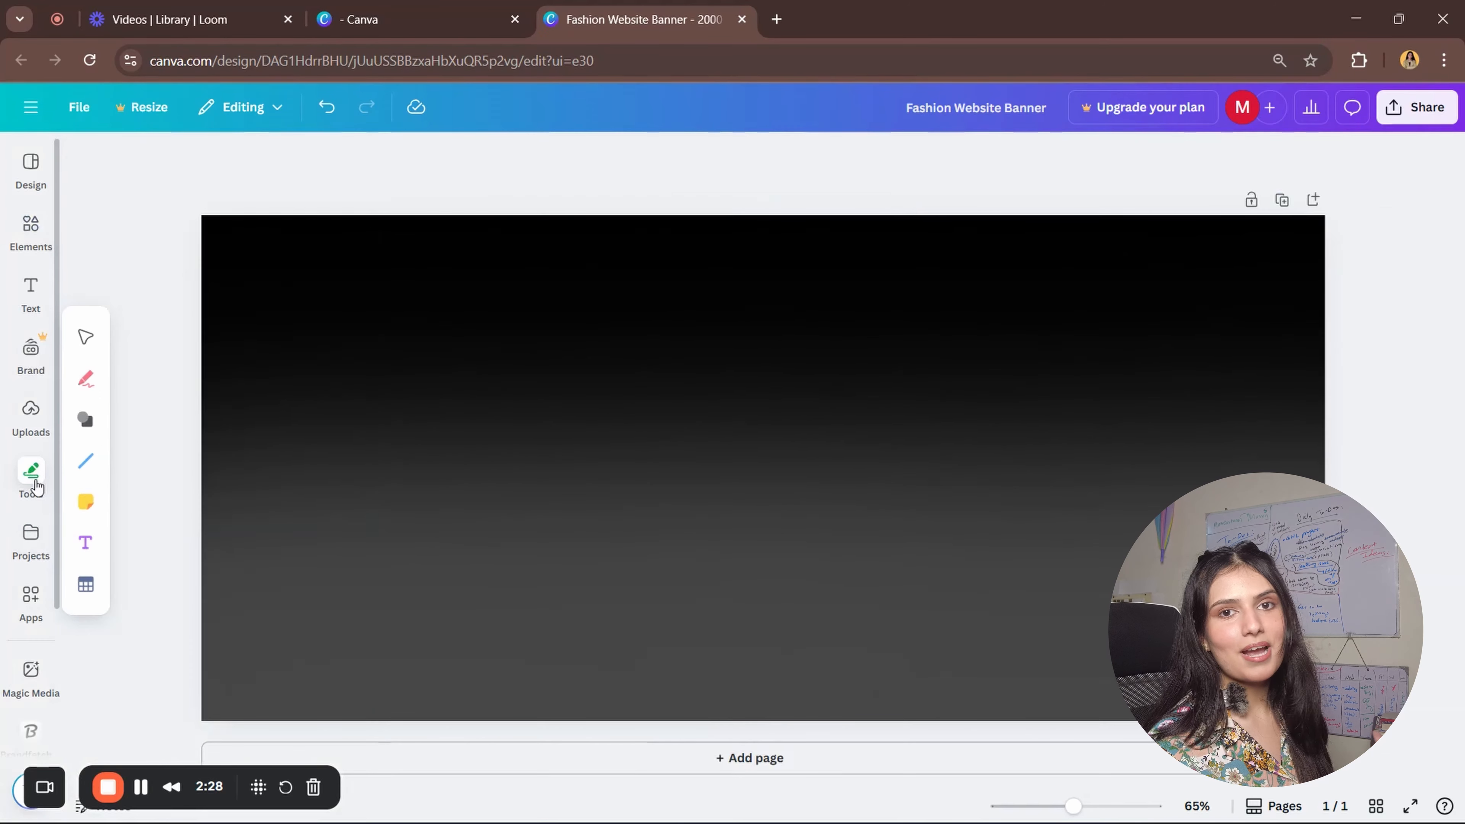
- Place the uploaded photo of the woman in the blue denim jacket on the left half of the banner
left_click(32, 411)
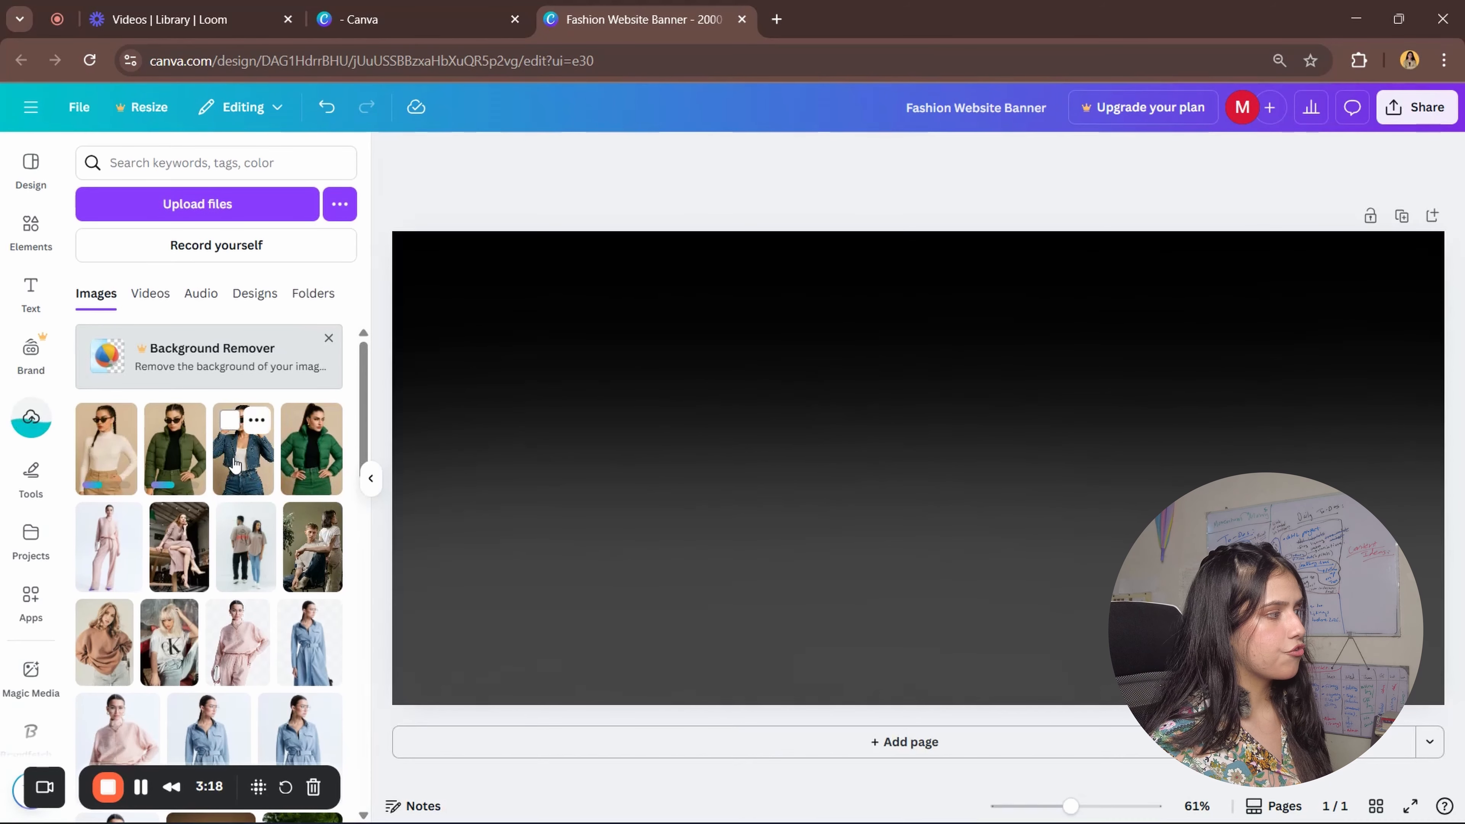
left_click_drag(241, 461, 513, 416)
left_click_drag(608, 514, 590, 492)
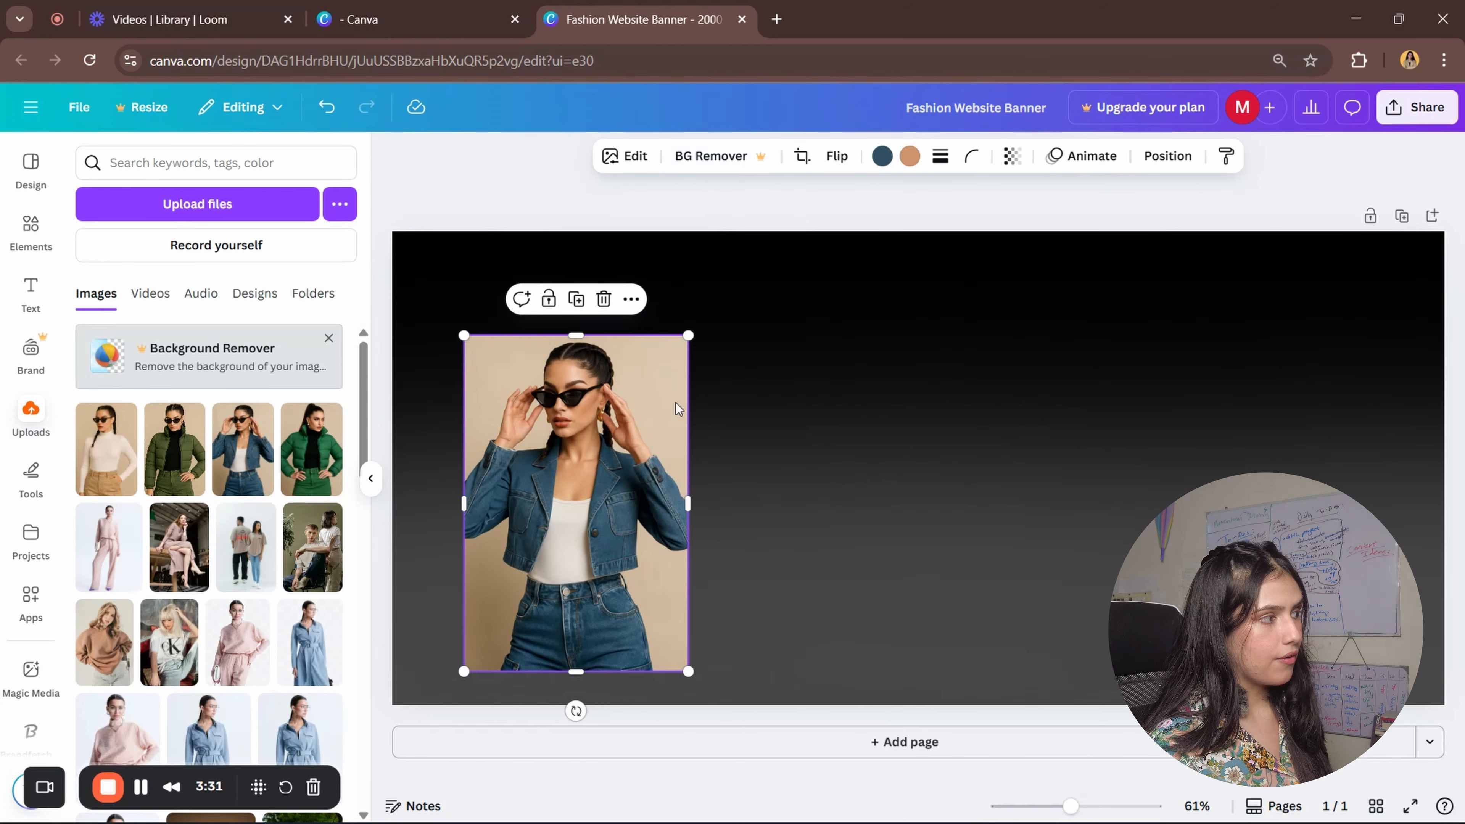
left_click_drag(675, 403, 671, 381)
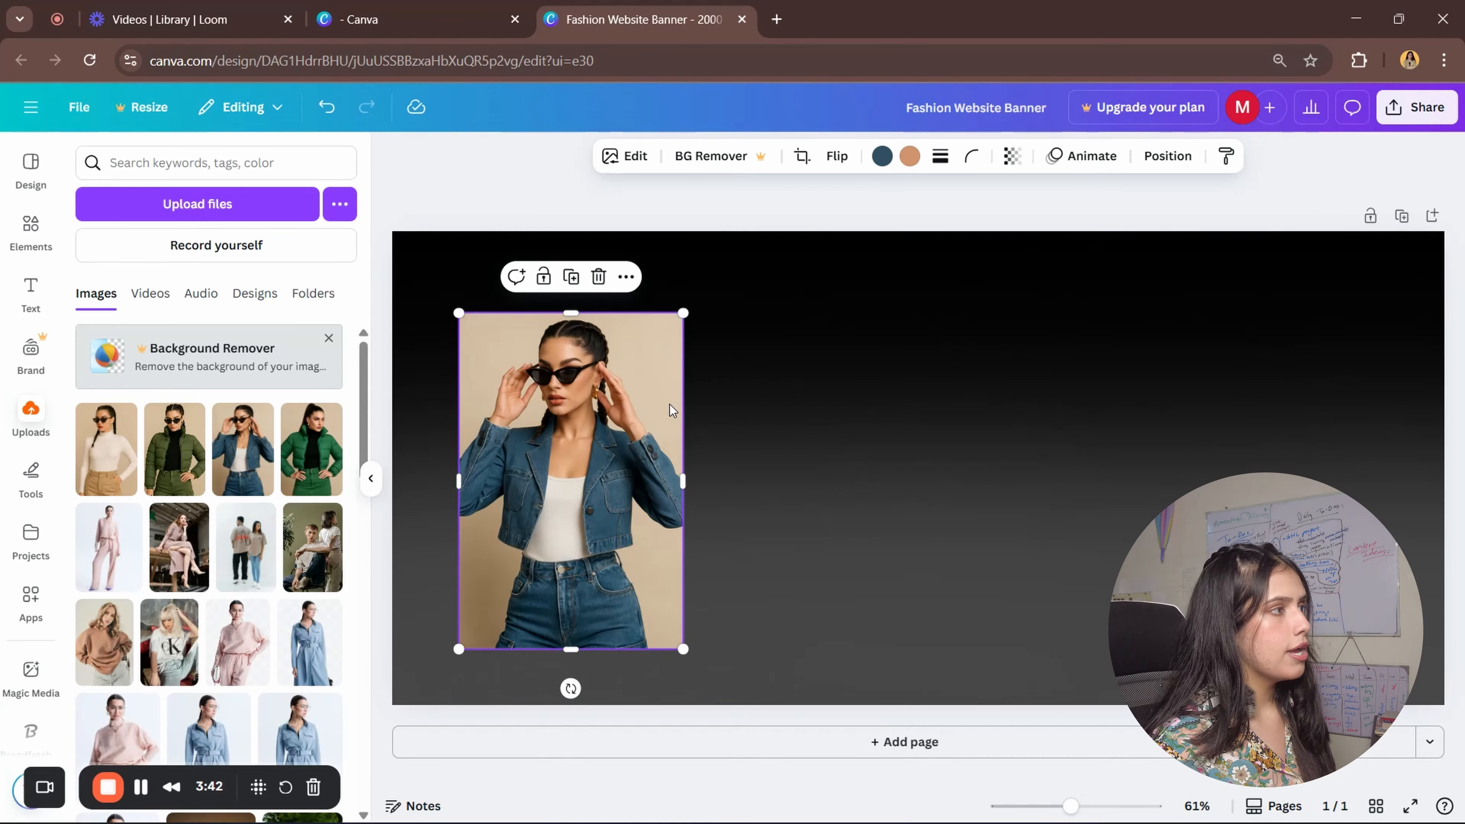
- Switch to remove.bg in a new browser tab, paste in the denim jacket photo and download its background-free version
left_click(775, 23)
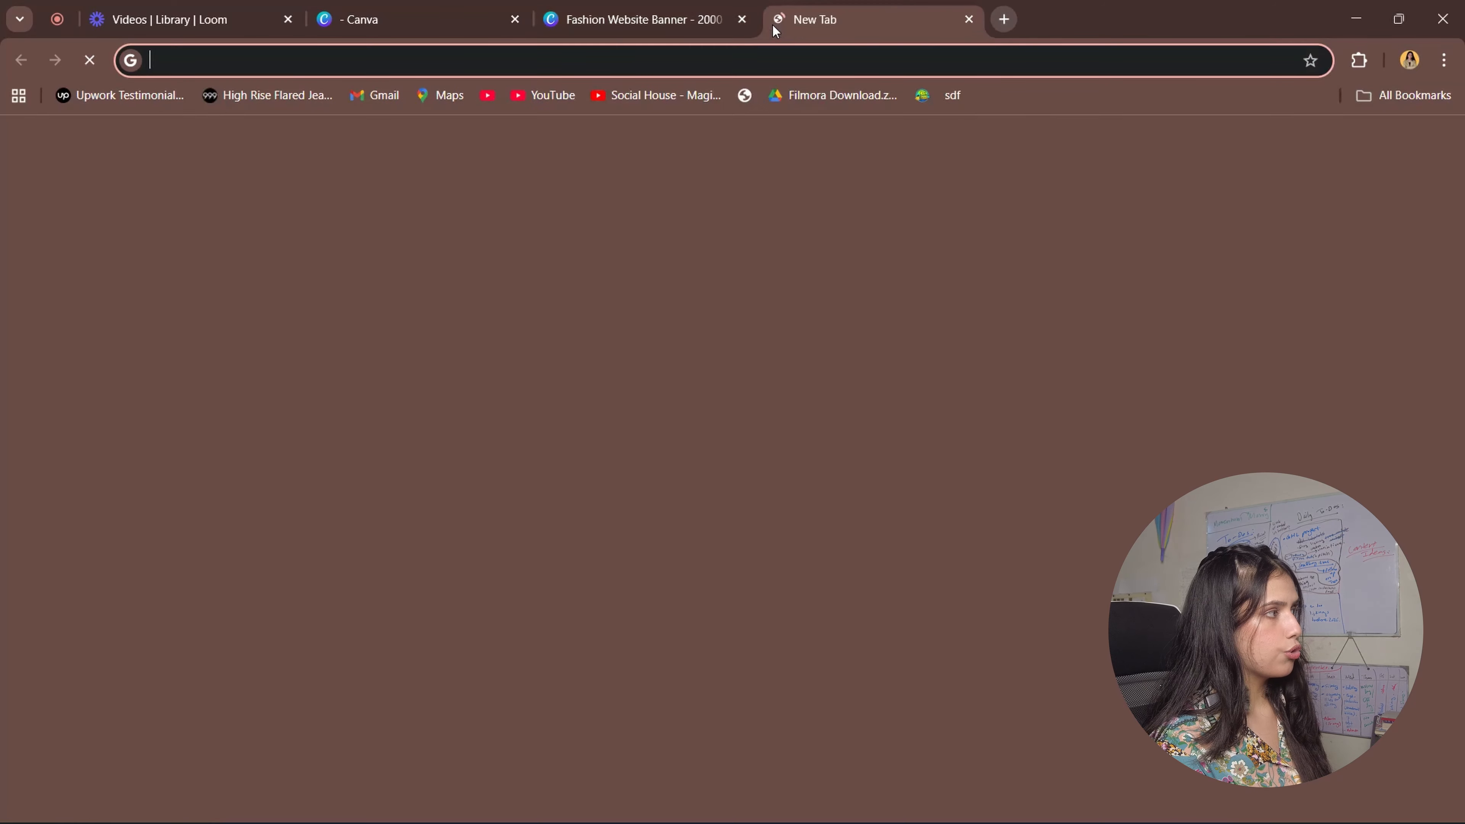
type("remove.bg")
key("Return")
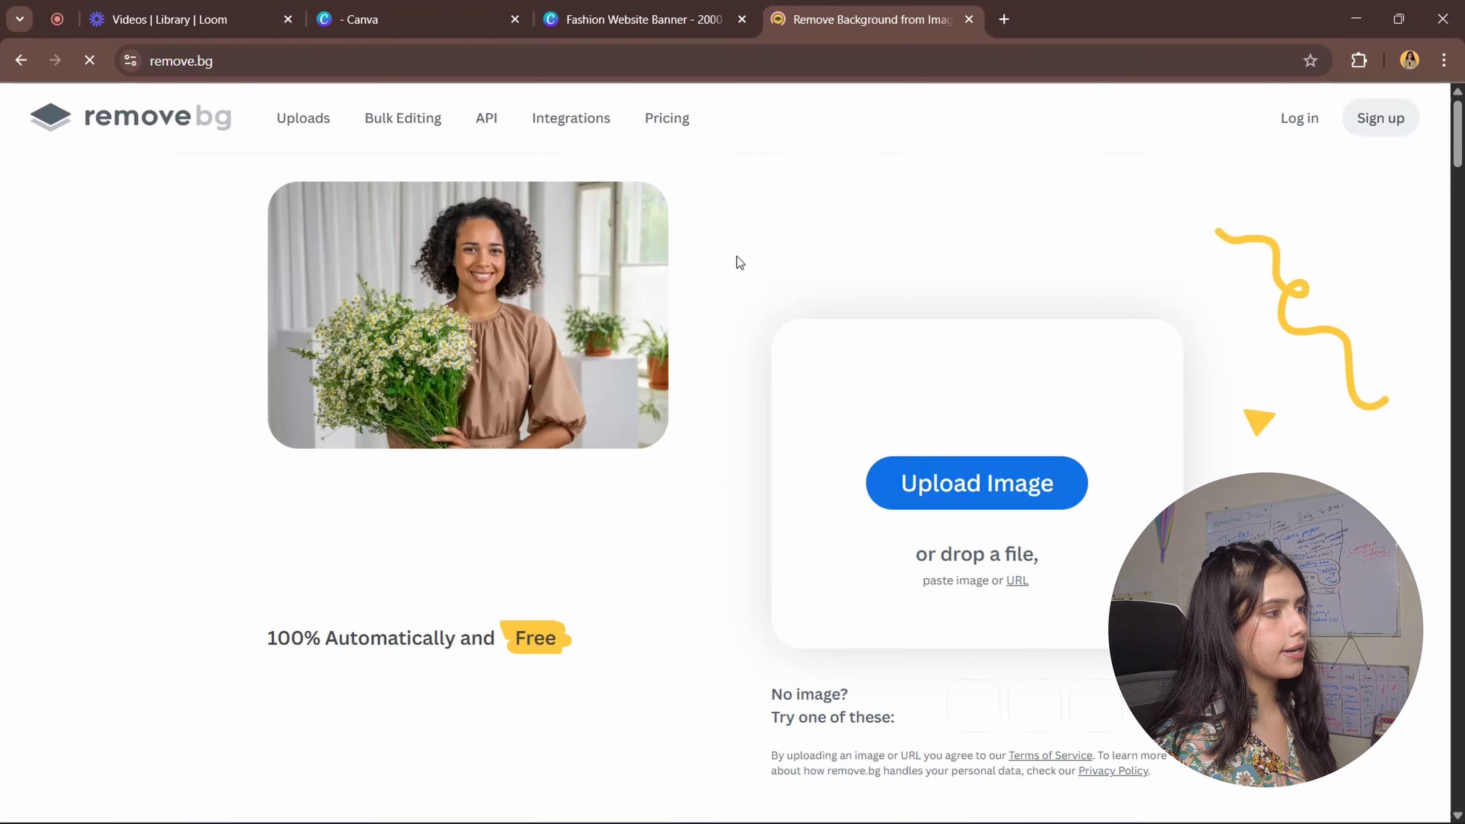
key("ctrl+v")
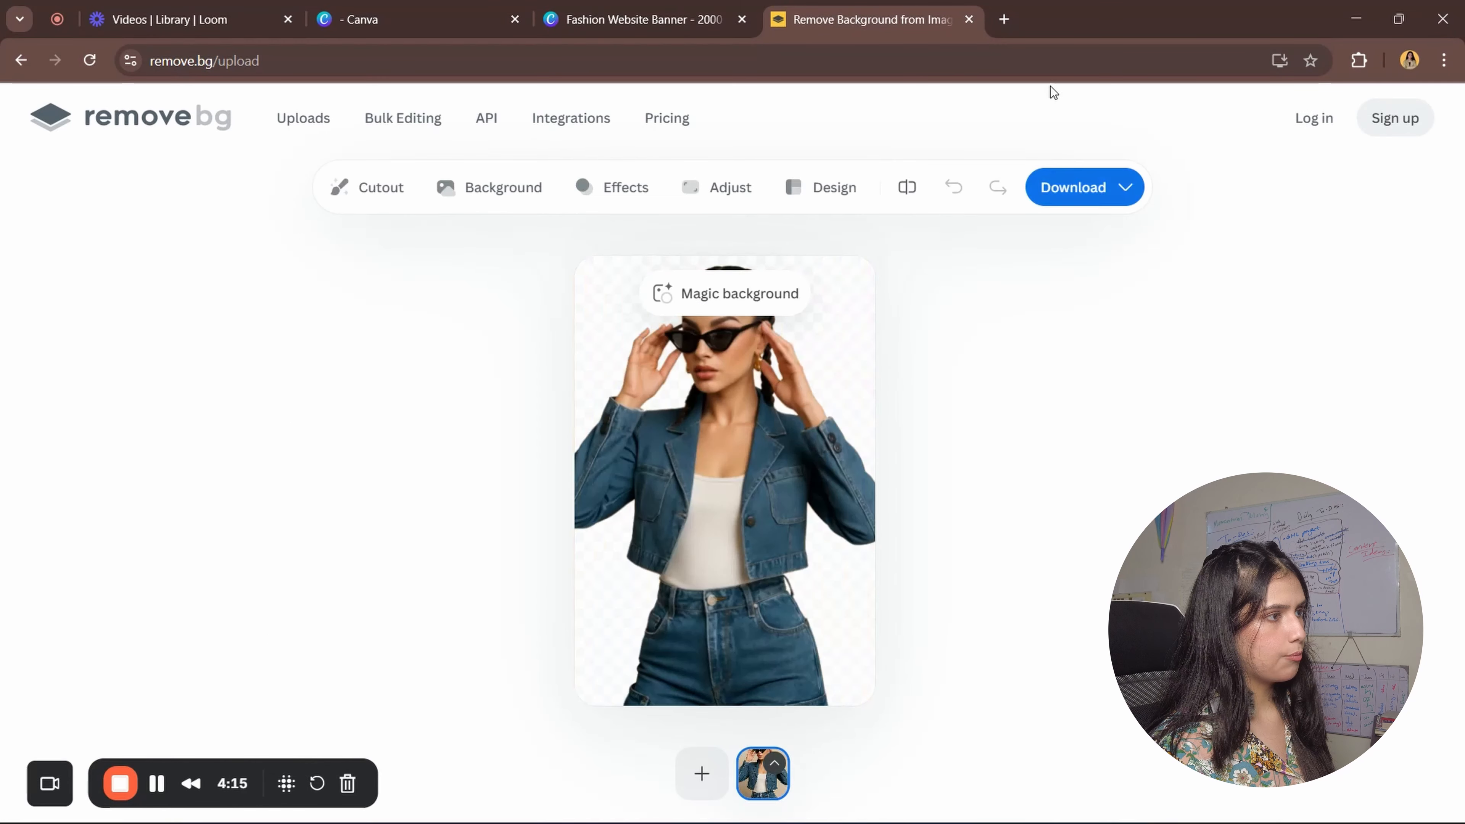
left_click(1081, 174)
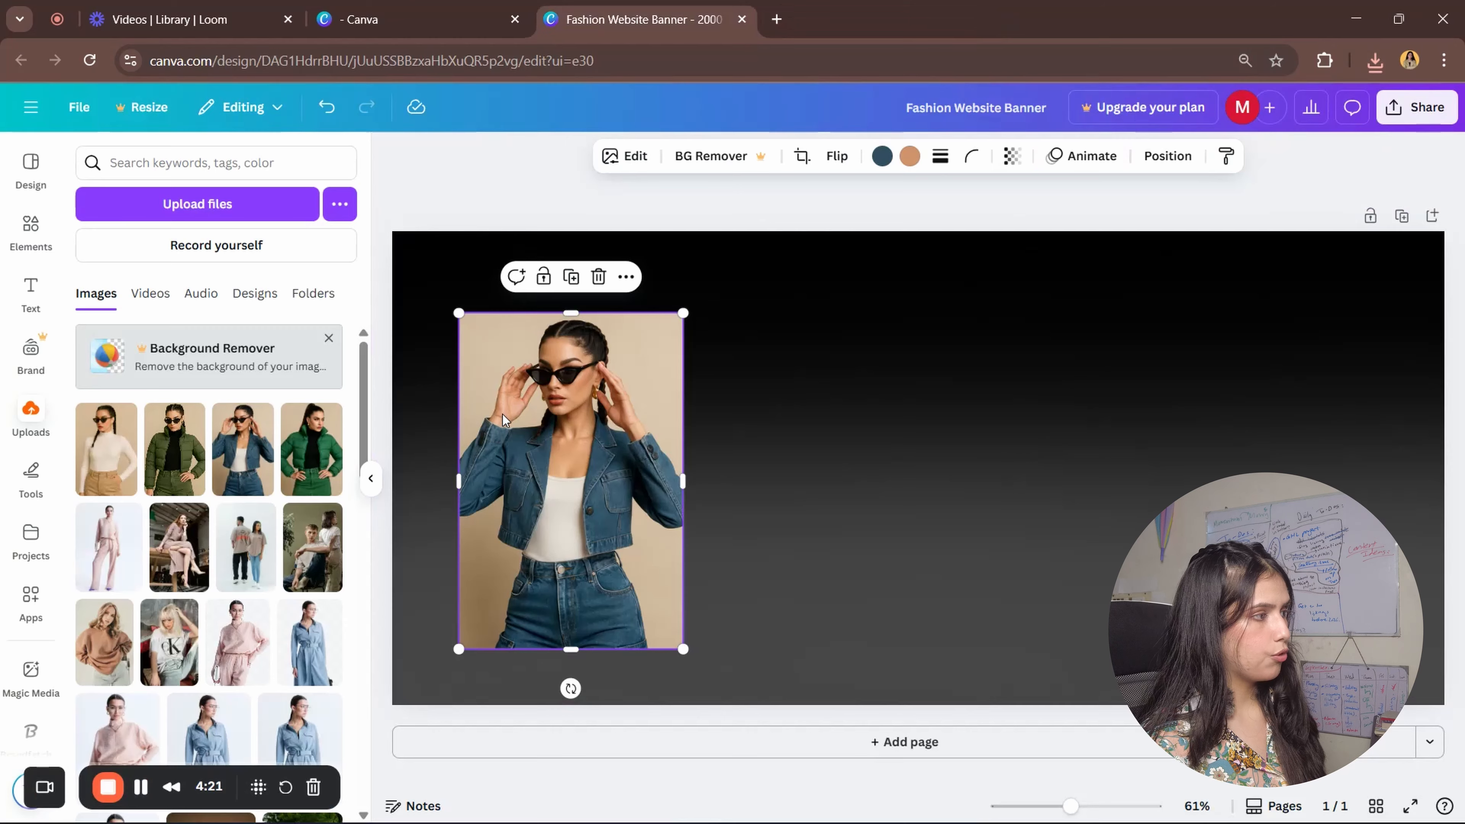
- Replace the original denim photo in the banner with the uploaded background-free cutout, placed large on the left side of the page
key("Delete")
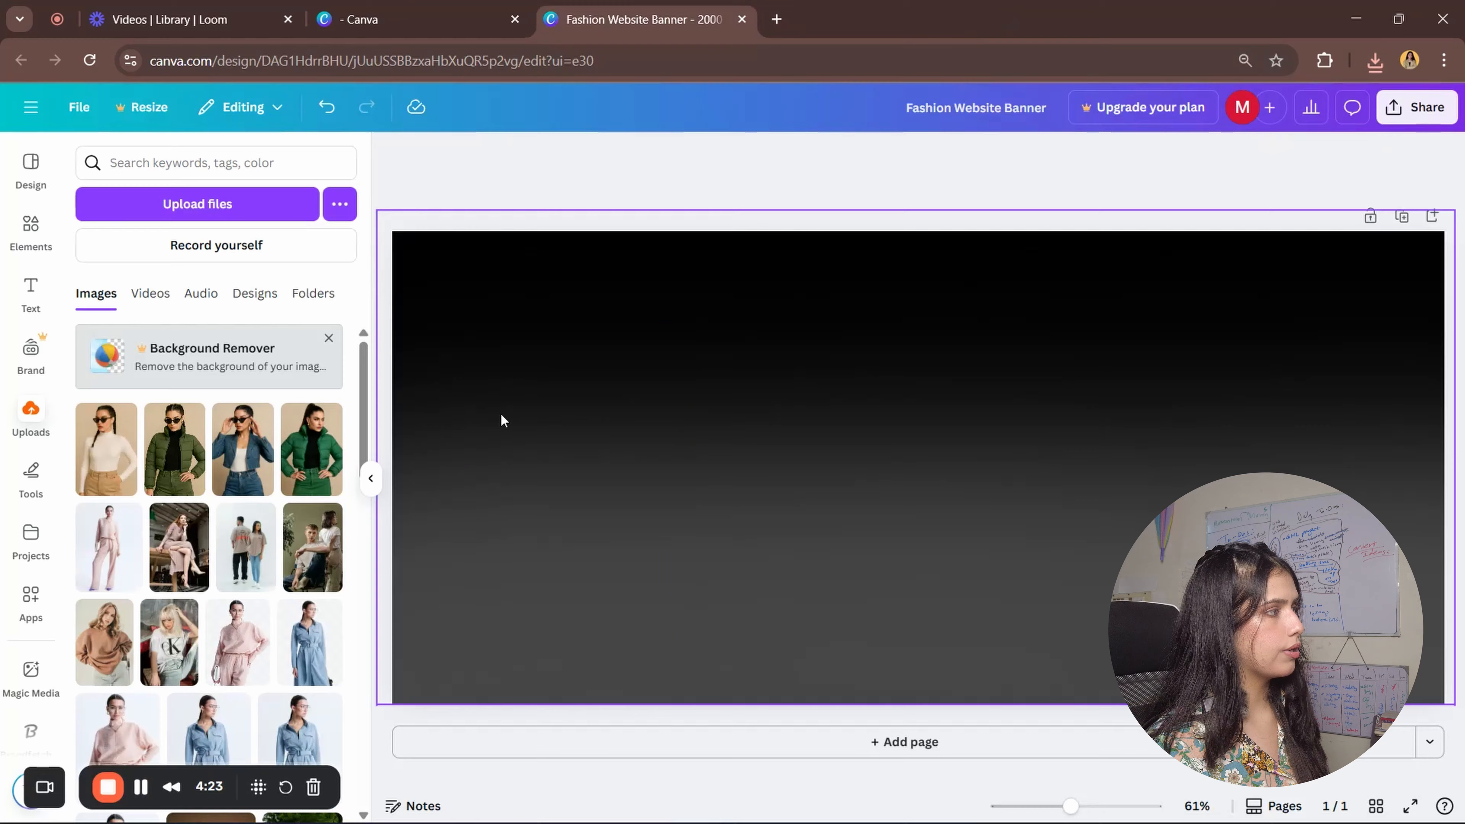
left_click(284, 214)
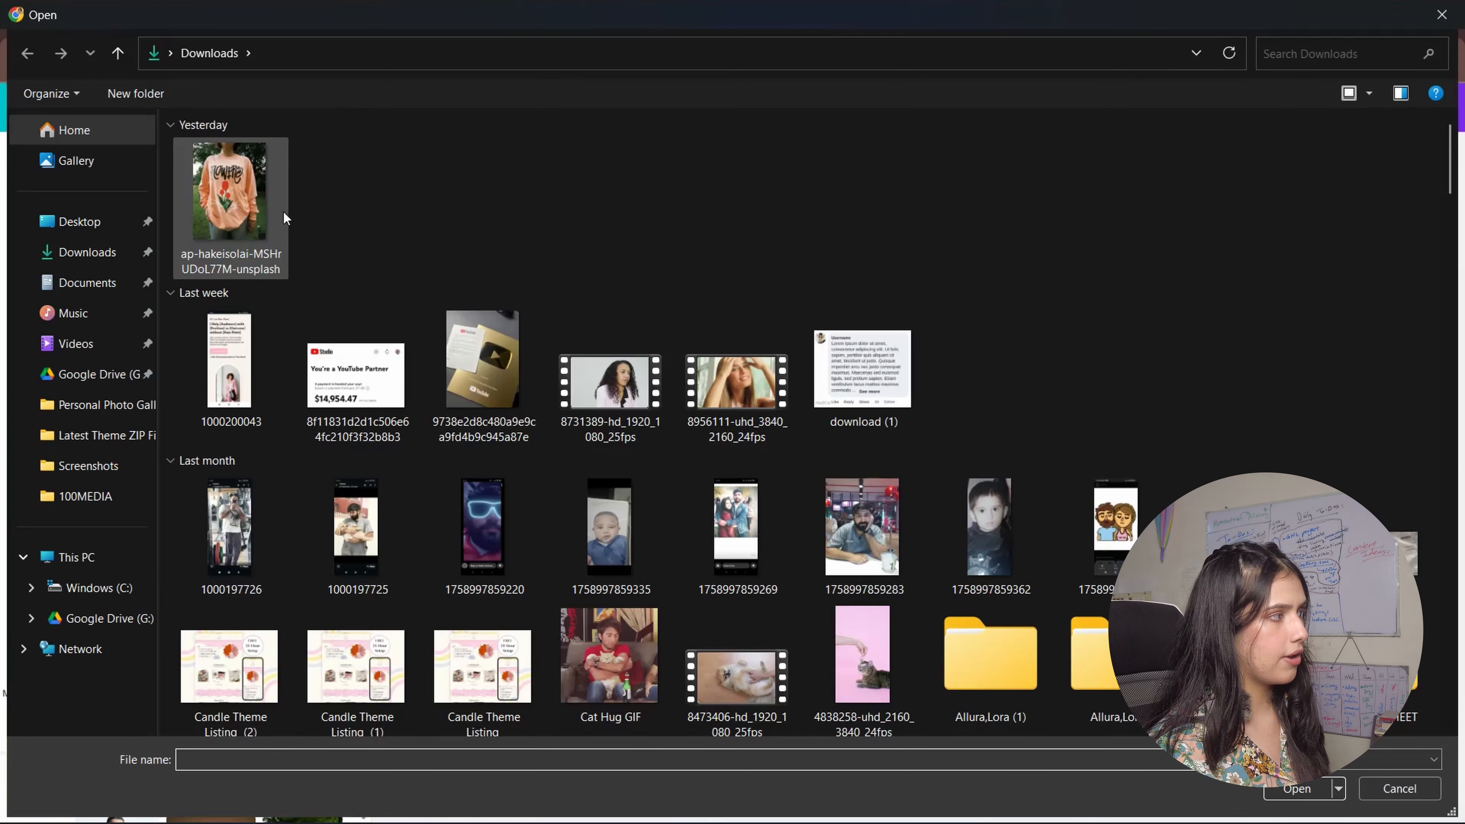
double_click(283, 210)
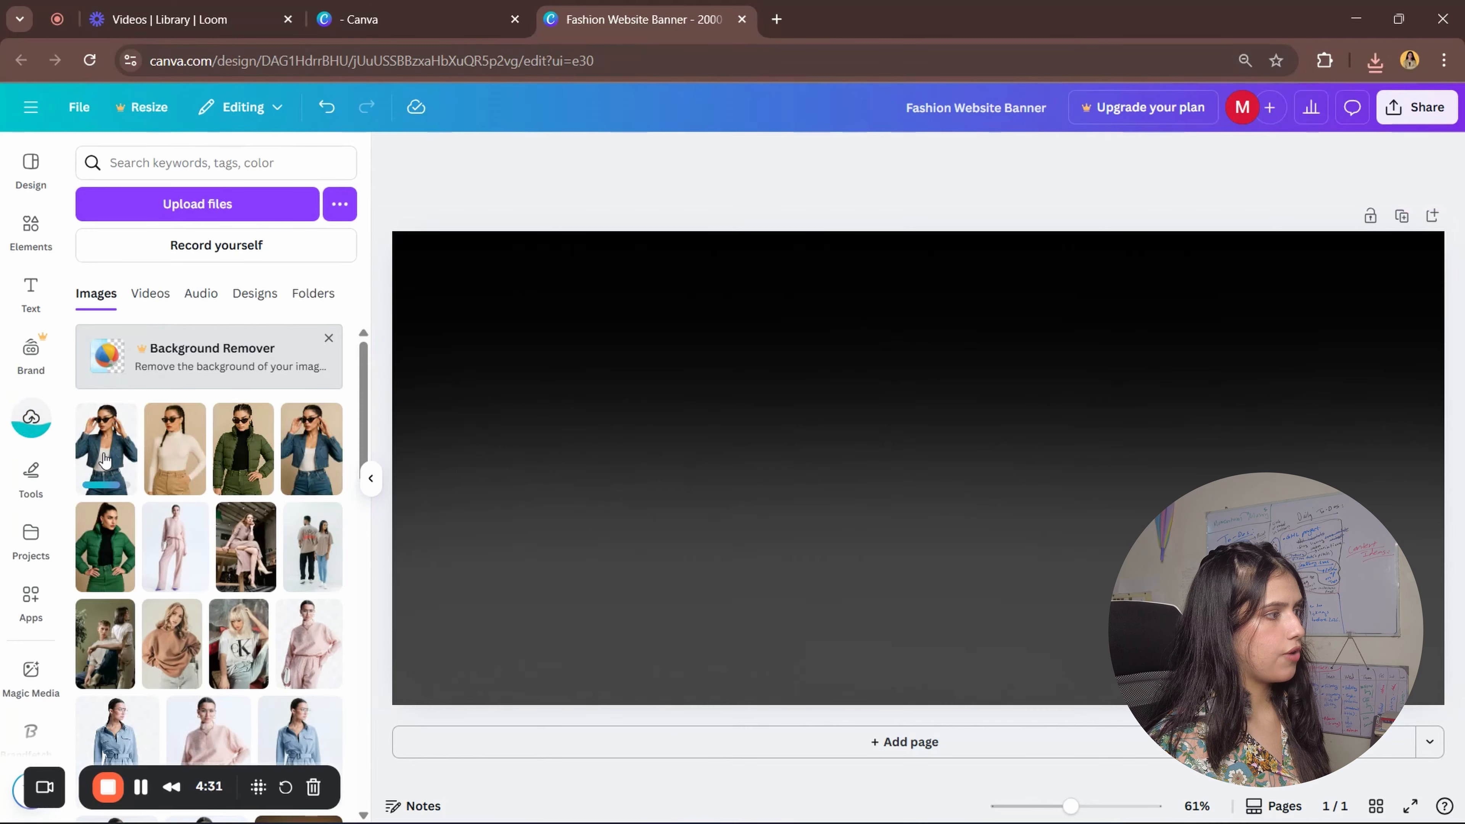
left_click_drag(103, 459, 547, 425)
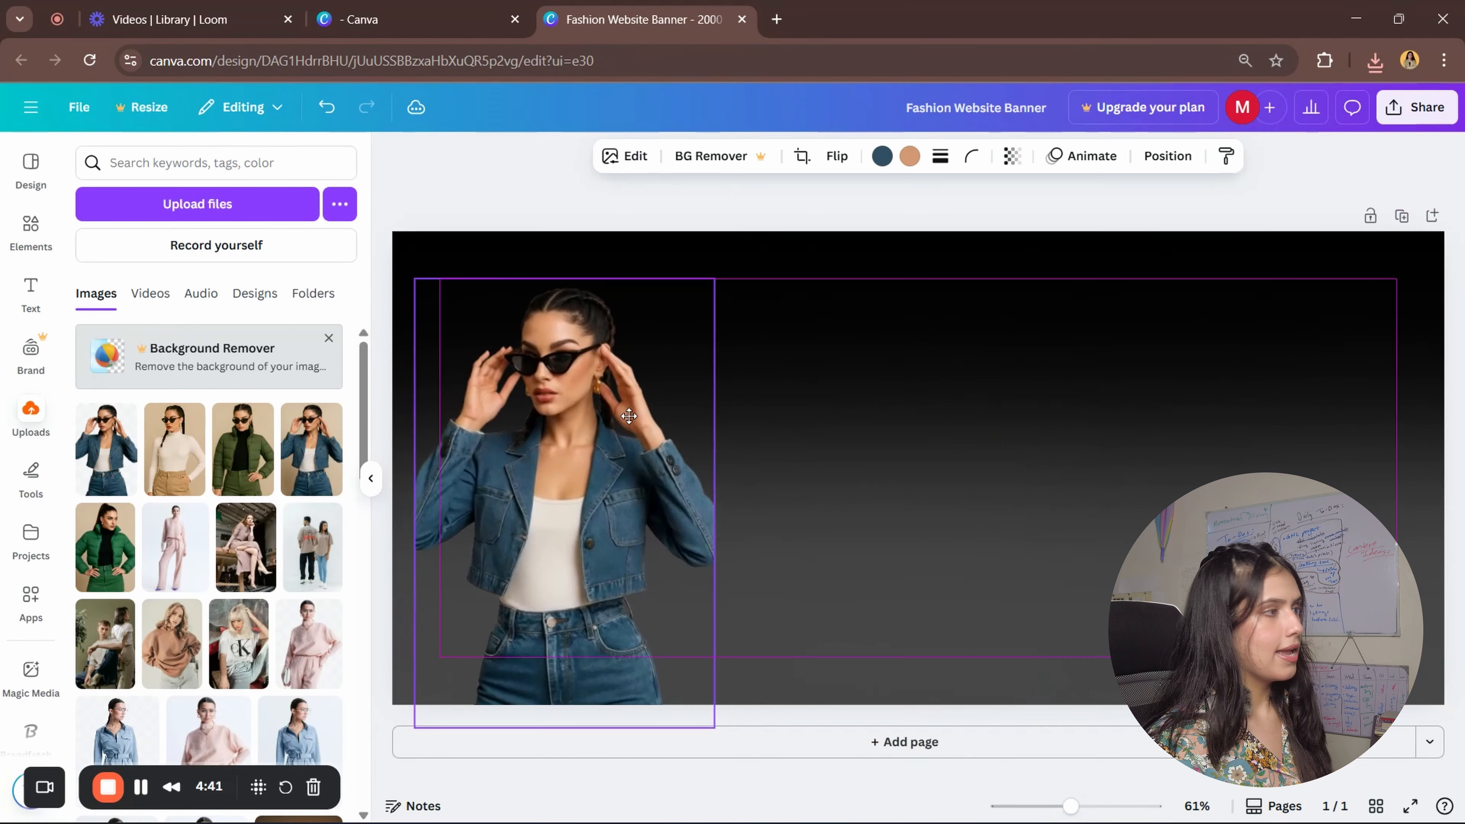
left_click_drag(629, 416, 638, 419)
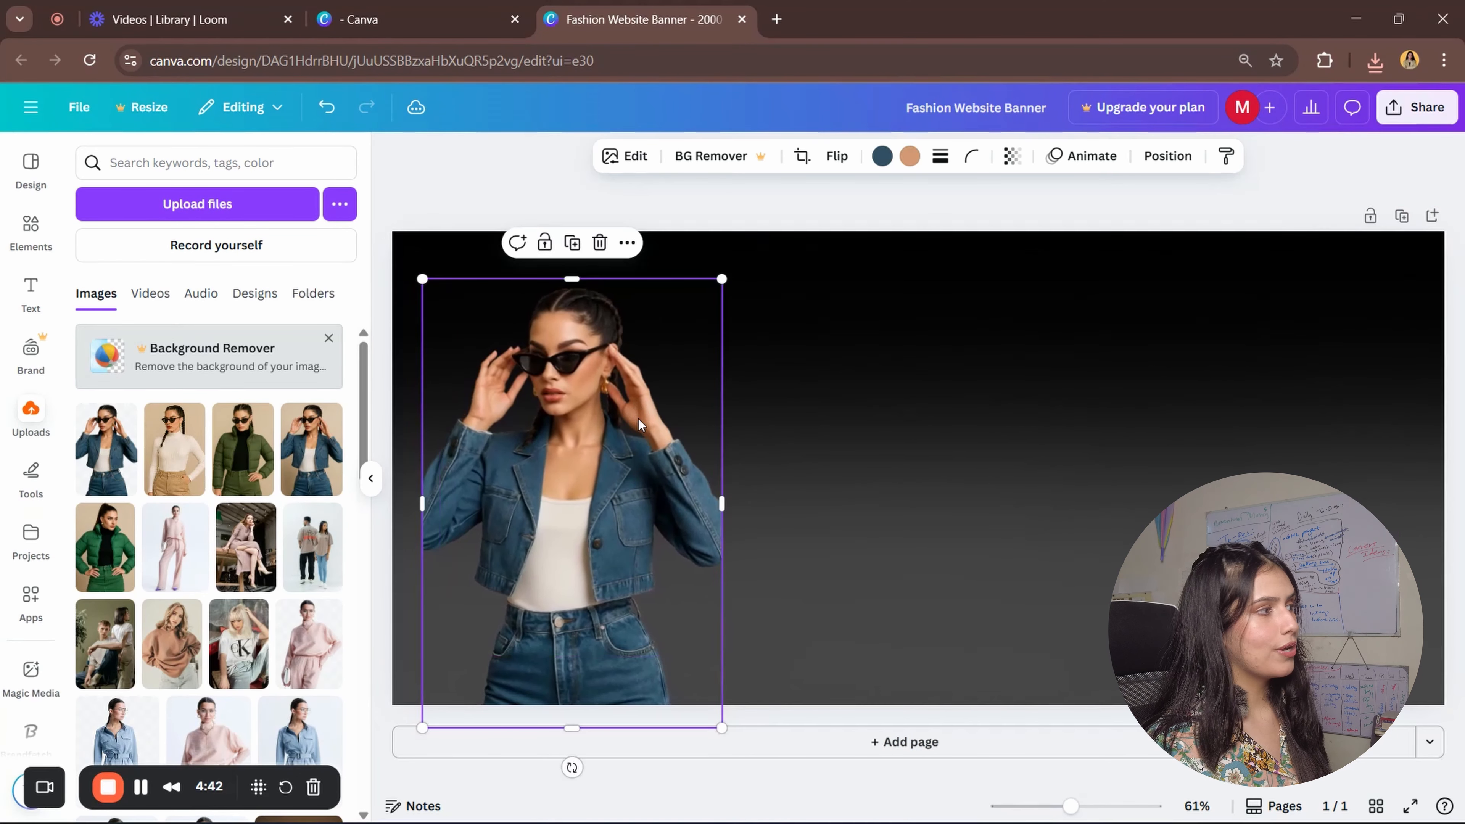
- Add an Outline shadow effect to the denim jacket cutout and change the outline color to white
left_click(627, 154)
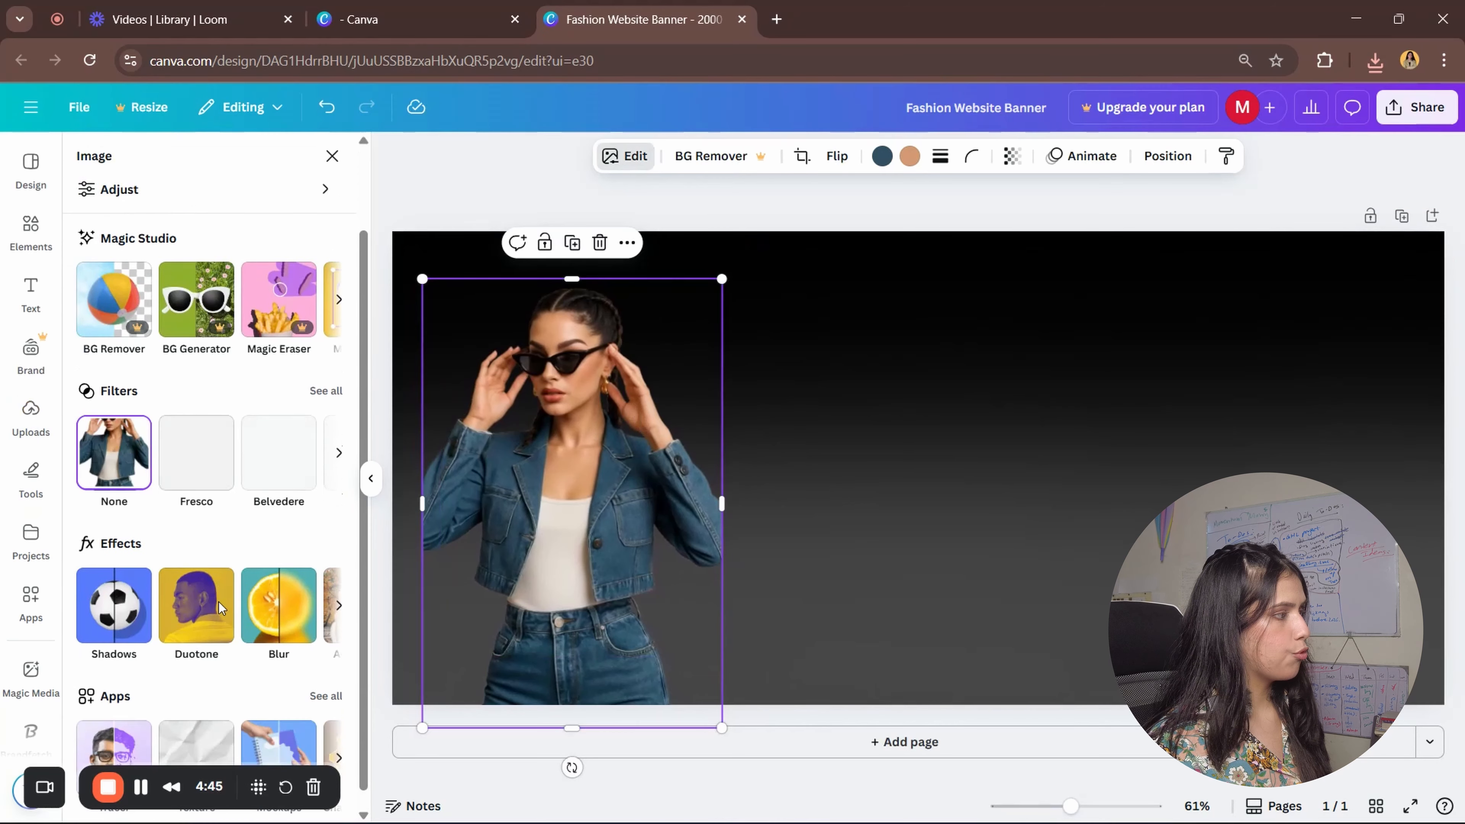
left_click(116, 590)
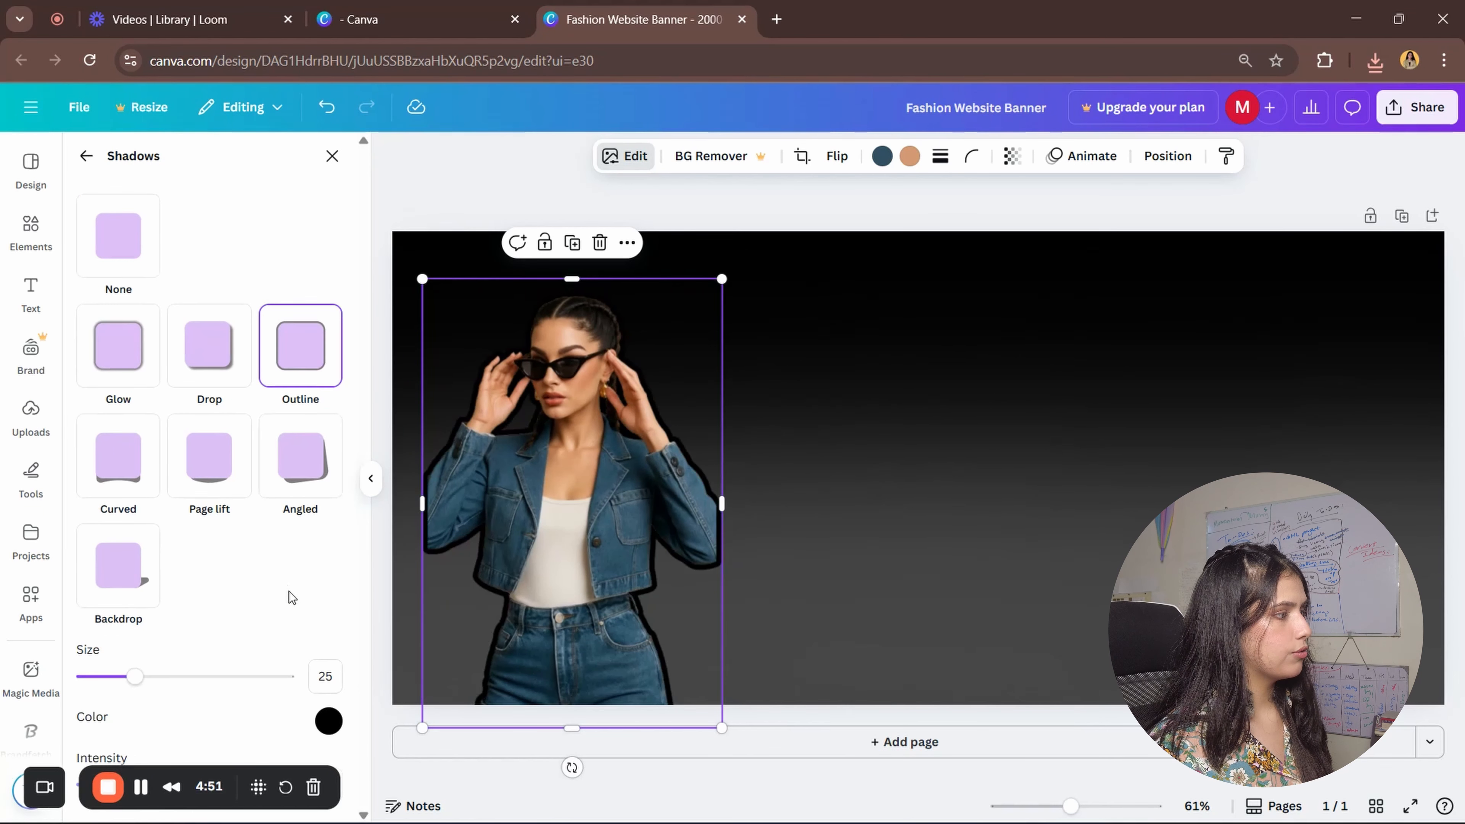
left_click(329, 722)
left_click_drag(334, 611, 265, 486)
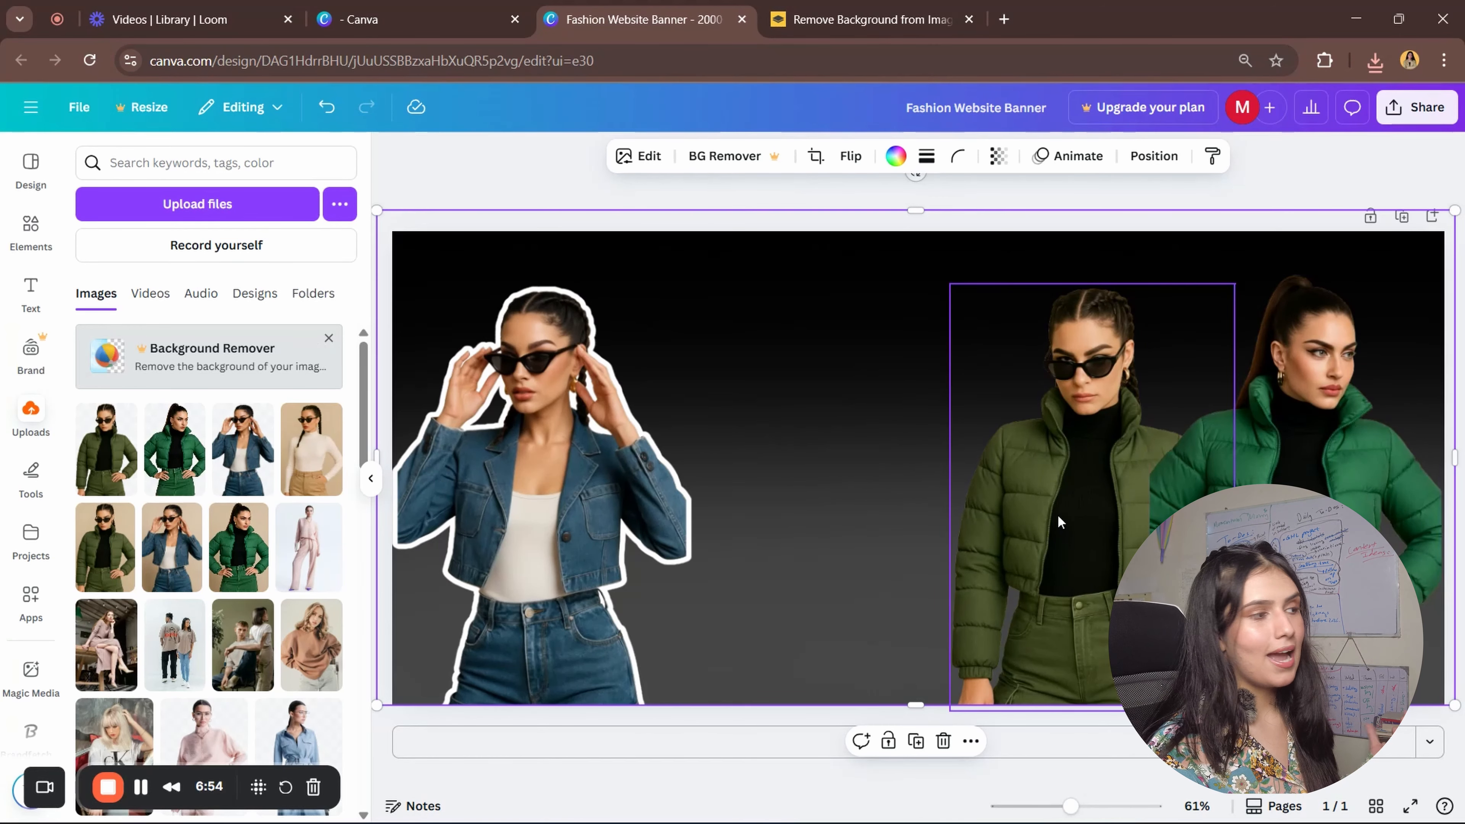
- Bring the olive jacket cutout in front of the green jacket cutout and open the Shadows effects for it
left_click(1154, 156)
left_click(323, 212)
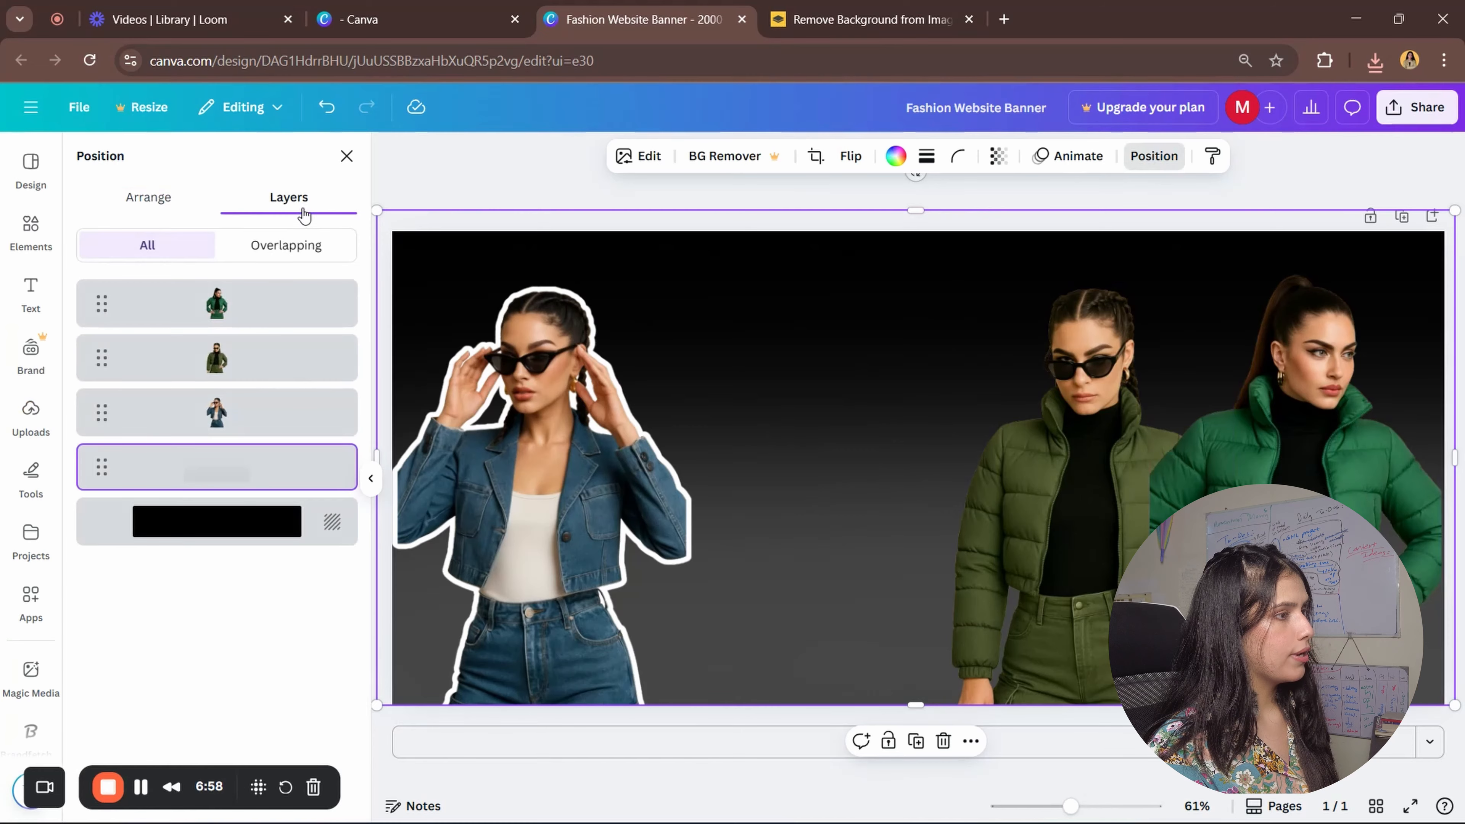
left_click(162, 364)
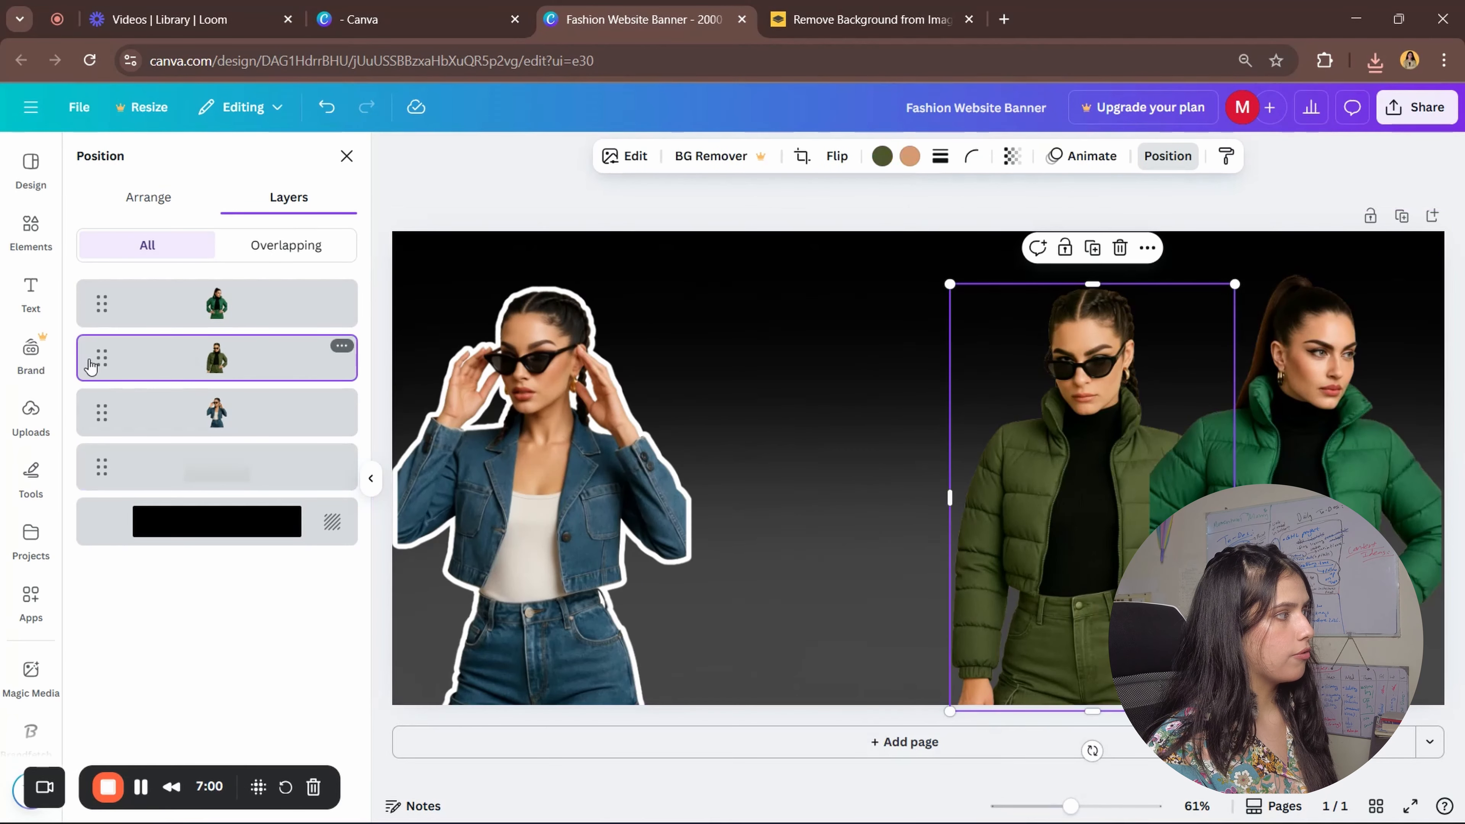
left_click_drag(101, 357, 108, 287)
scroll(140, 661, "down", 2)
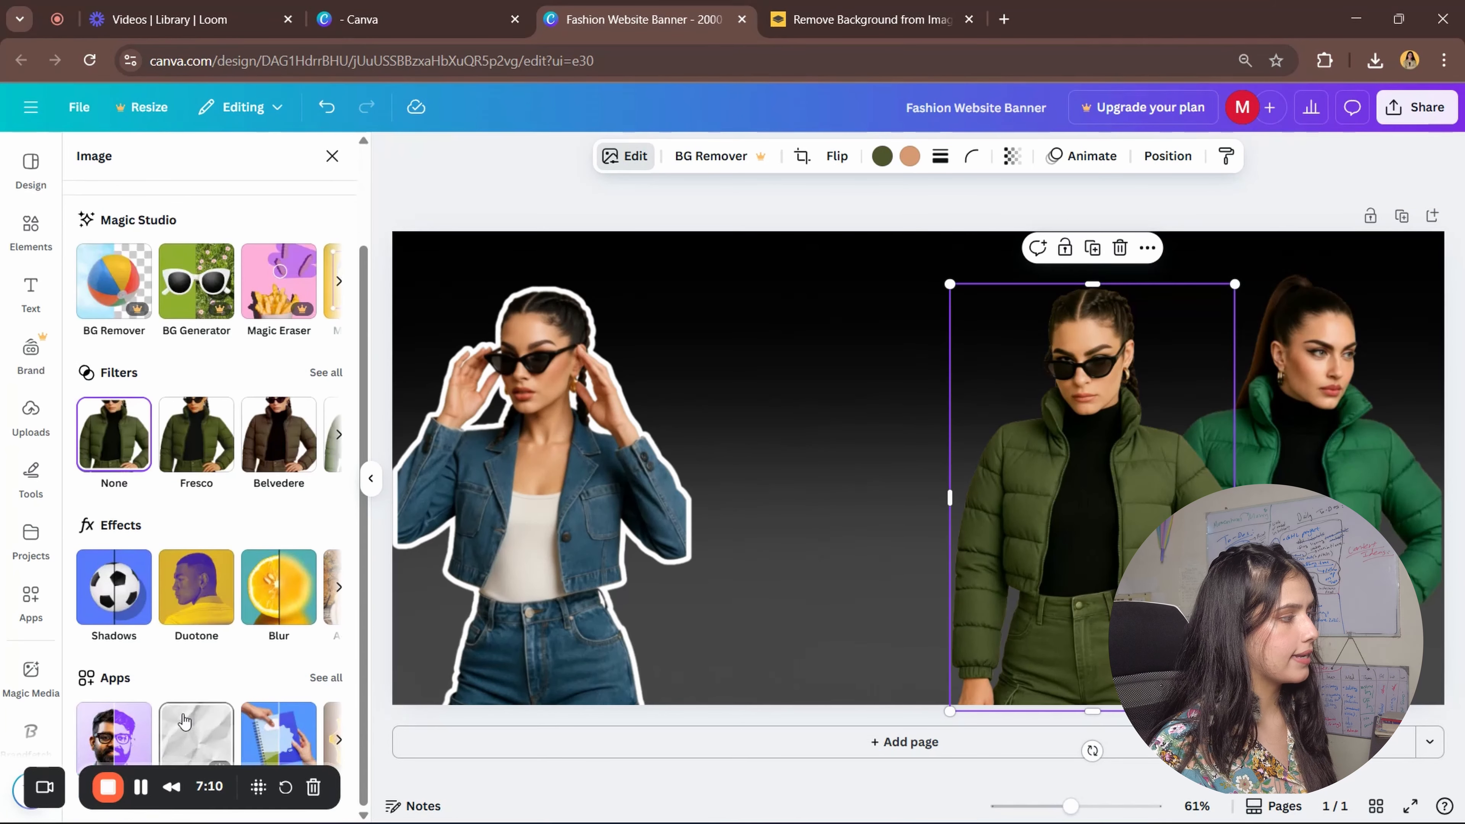
left_click(114, 588)
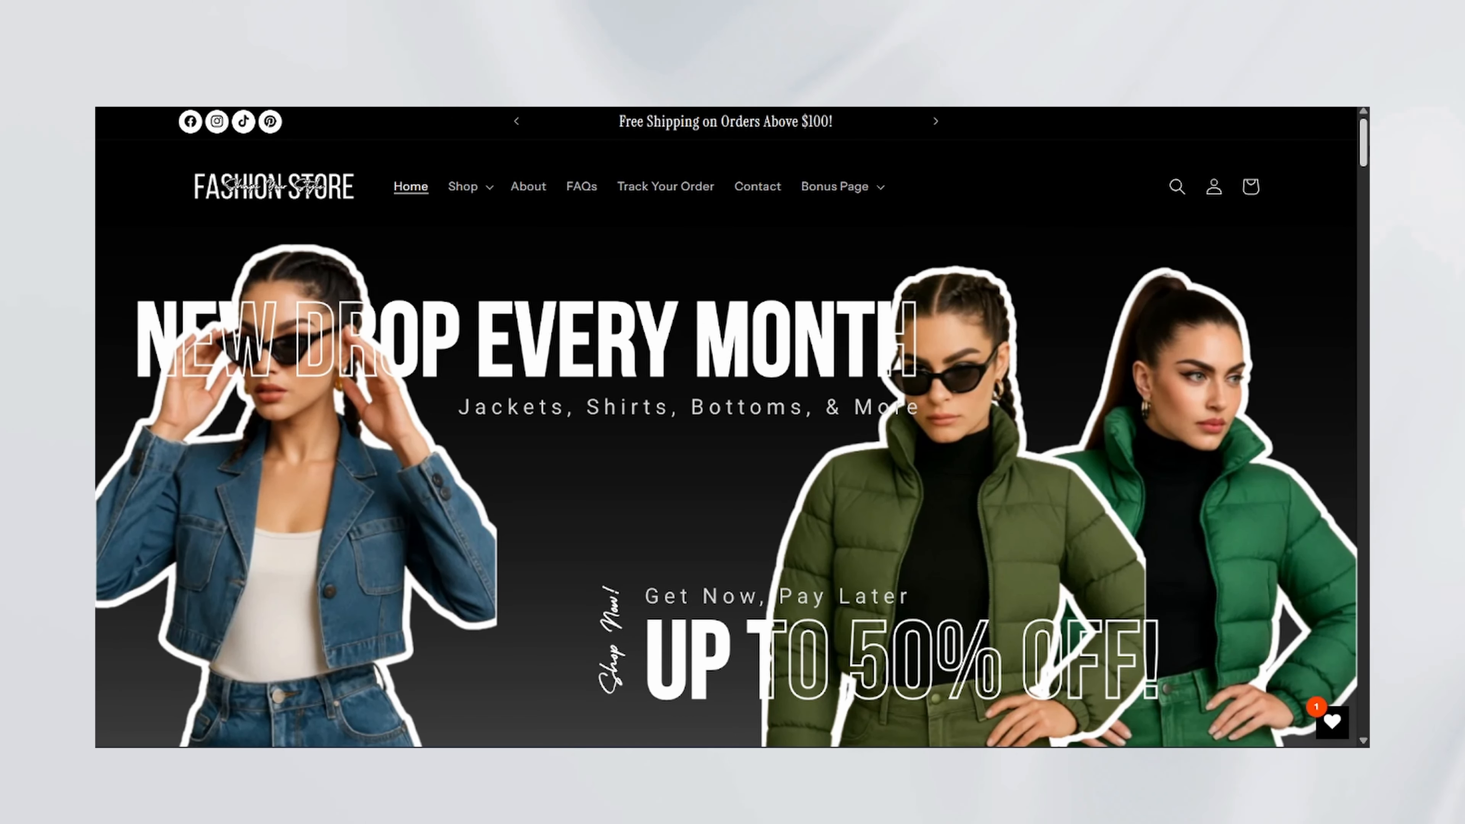
- Switch to the Fashion Store storefront, add the orange top in size S to the cart and raise its cart quantity to 4
left_click_drag(1365, 154, 1365, 549)
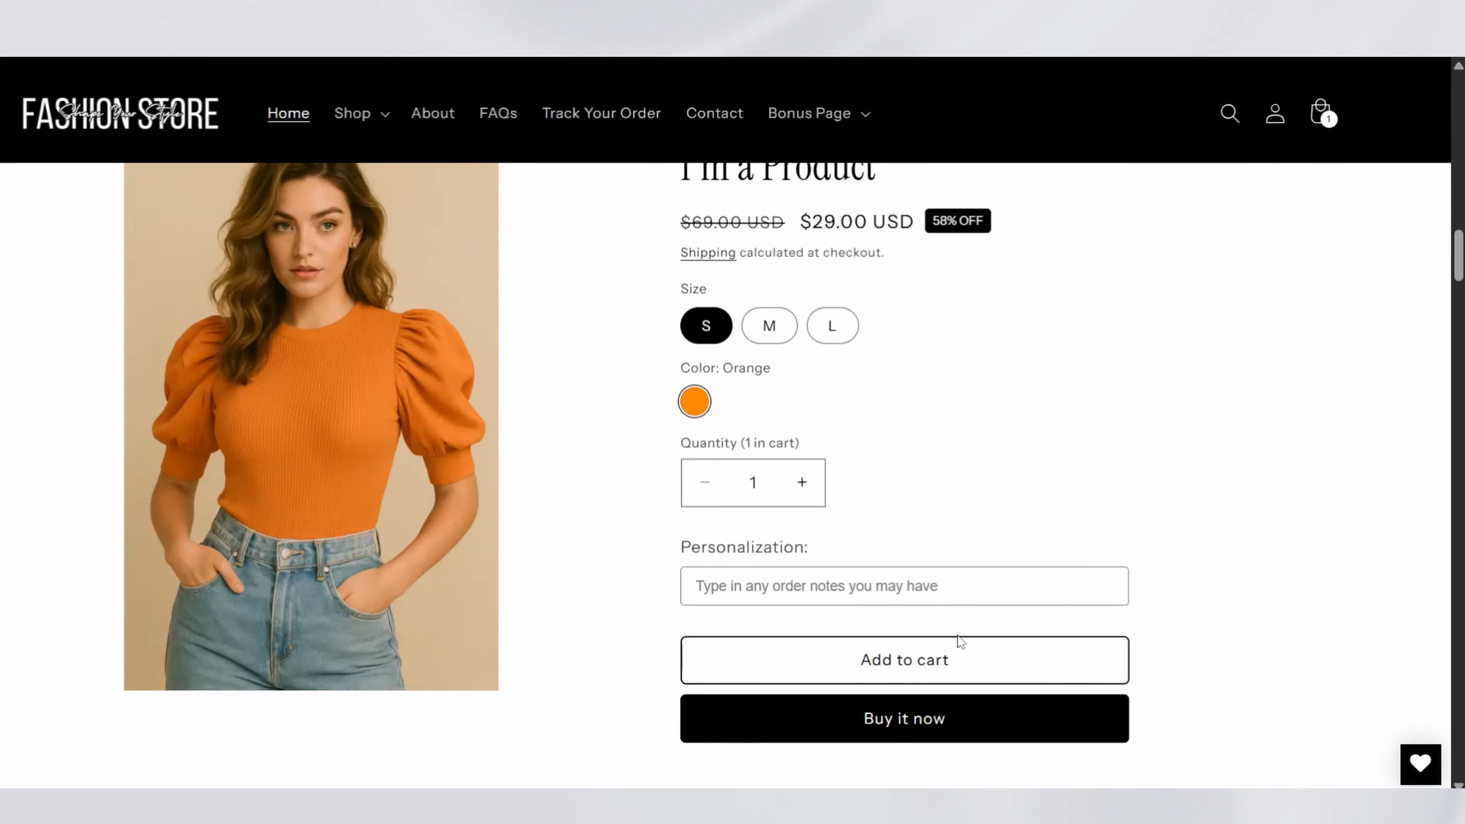
left_click(935, 661)
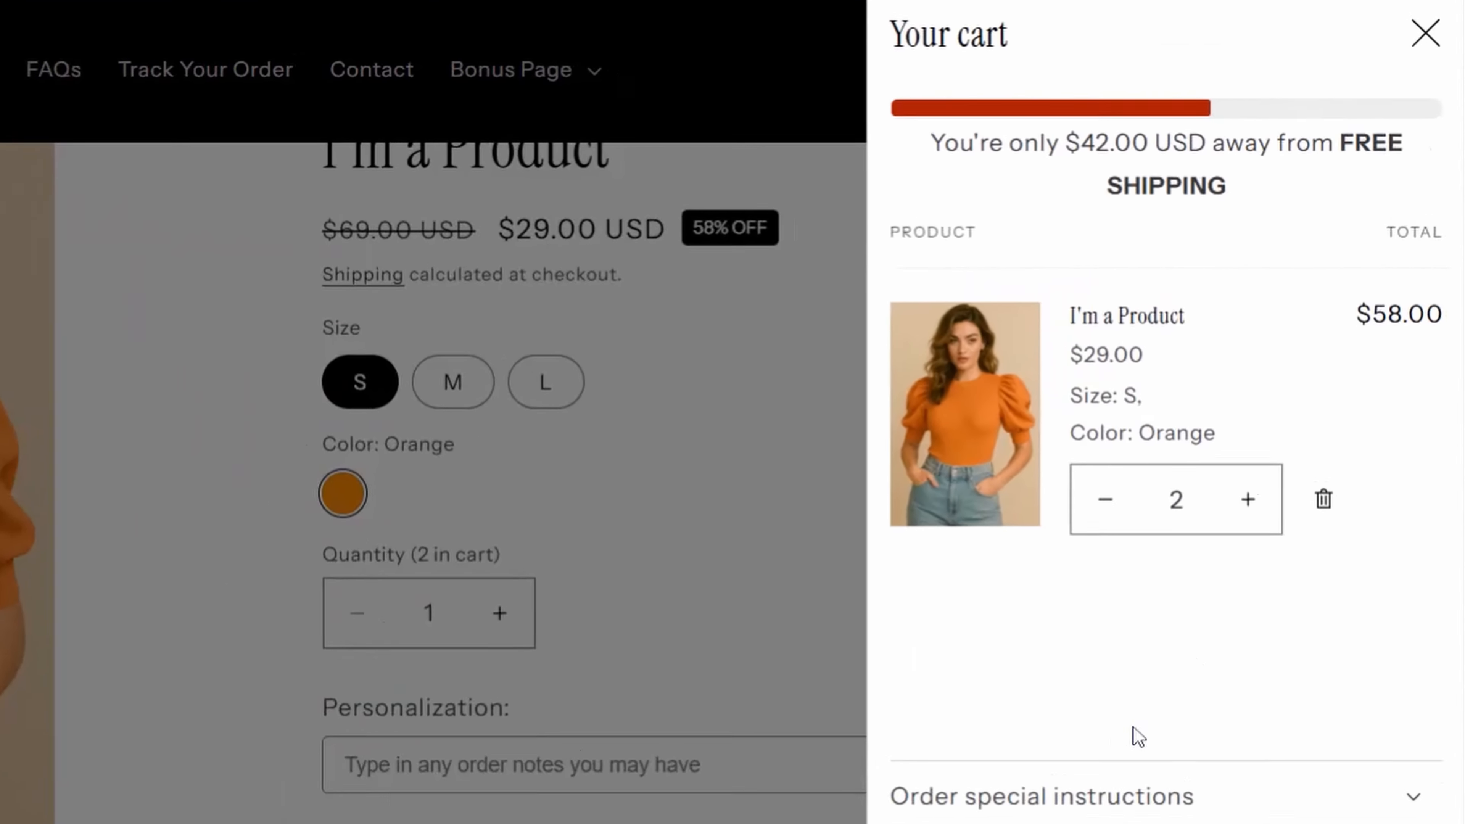
left_click(1315, 412)
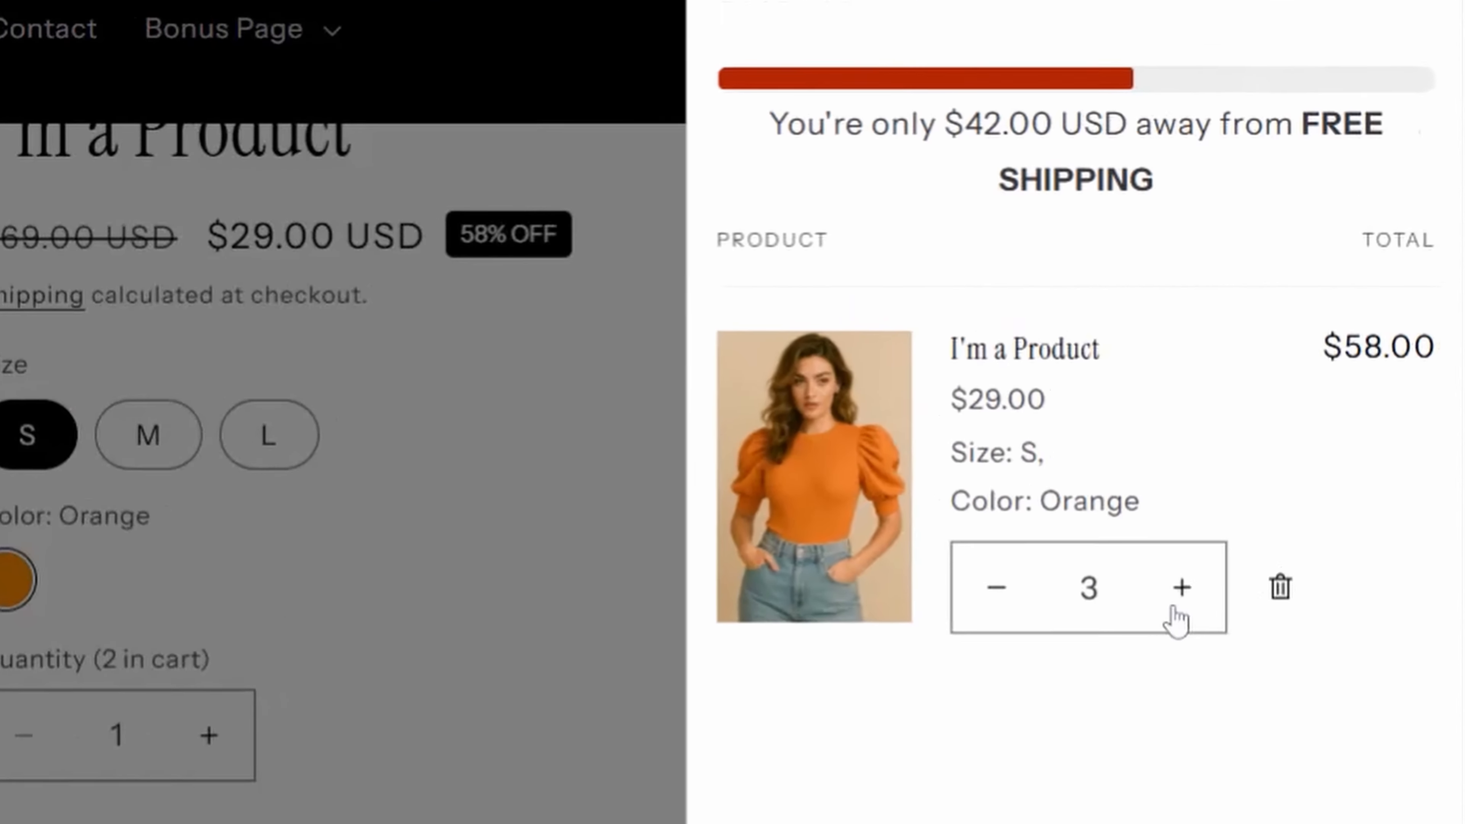
left_click(1177, 600)
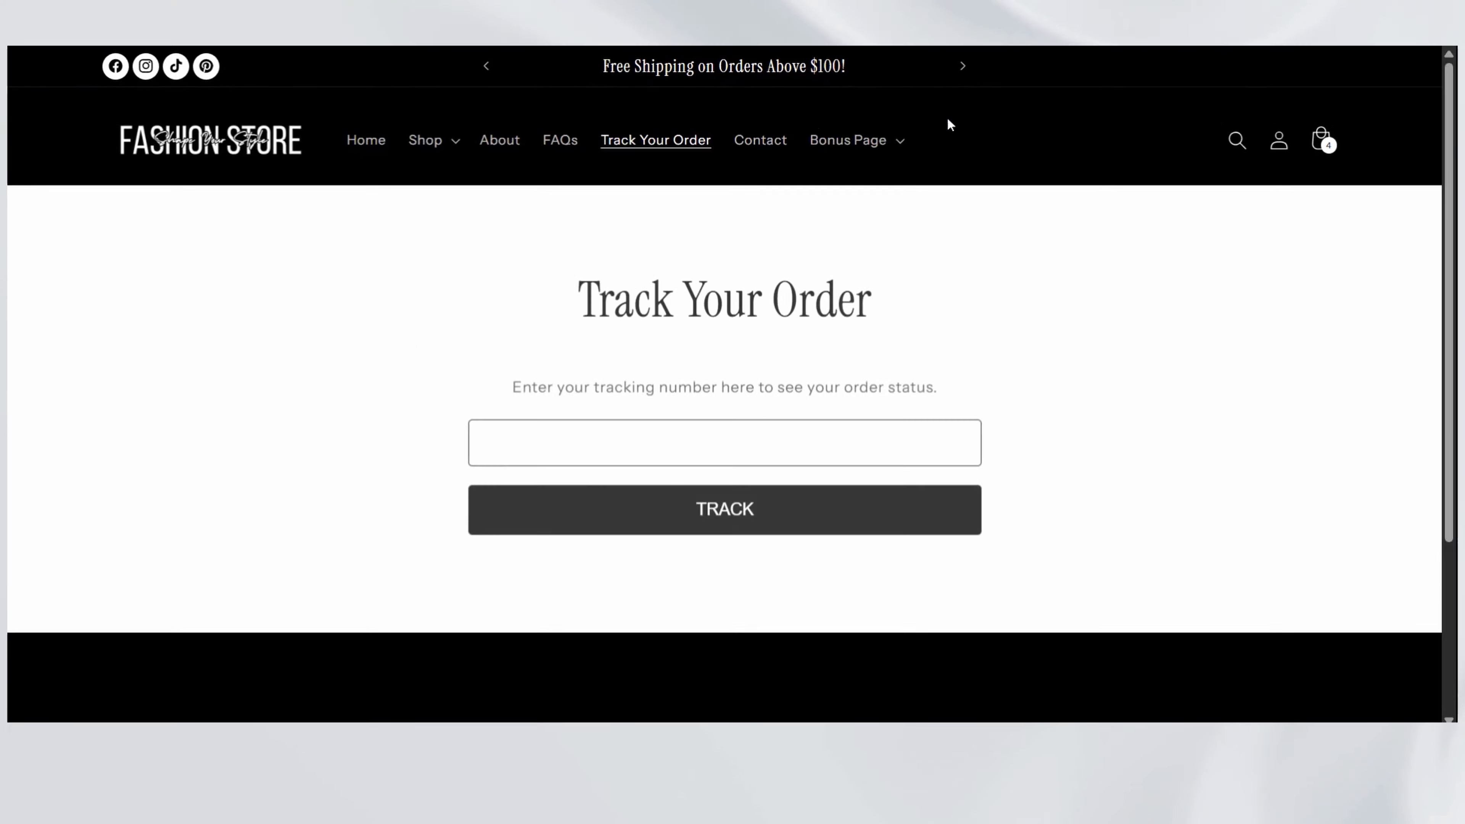
- Expand the home page's Custom Font section in the theme editor and open the store's theme import options
scroll(1461, 149, "down", 2)
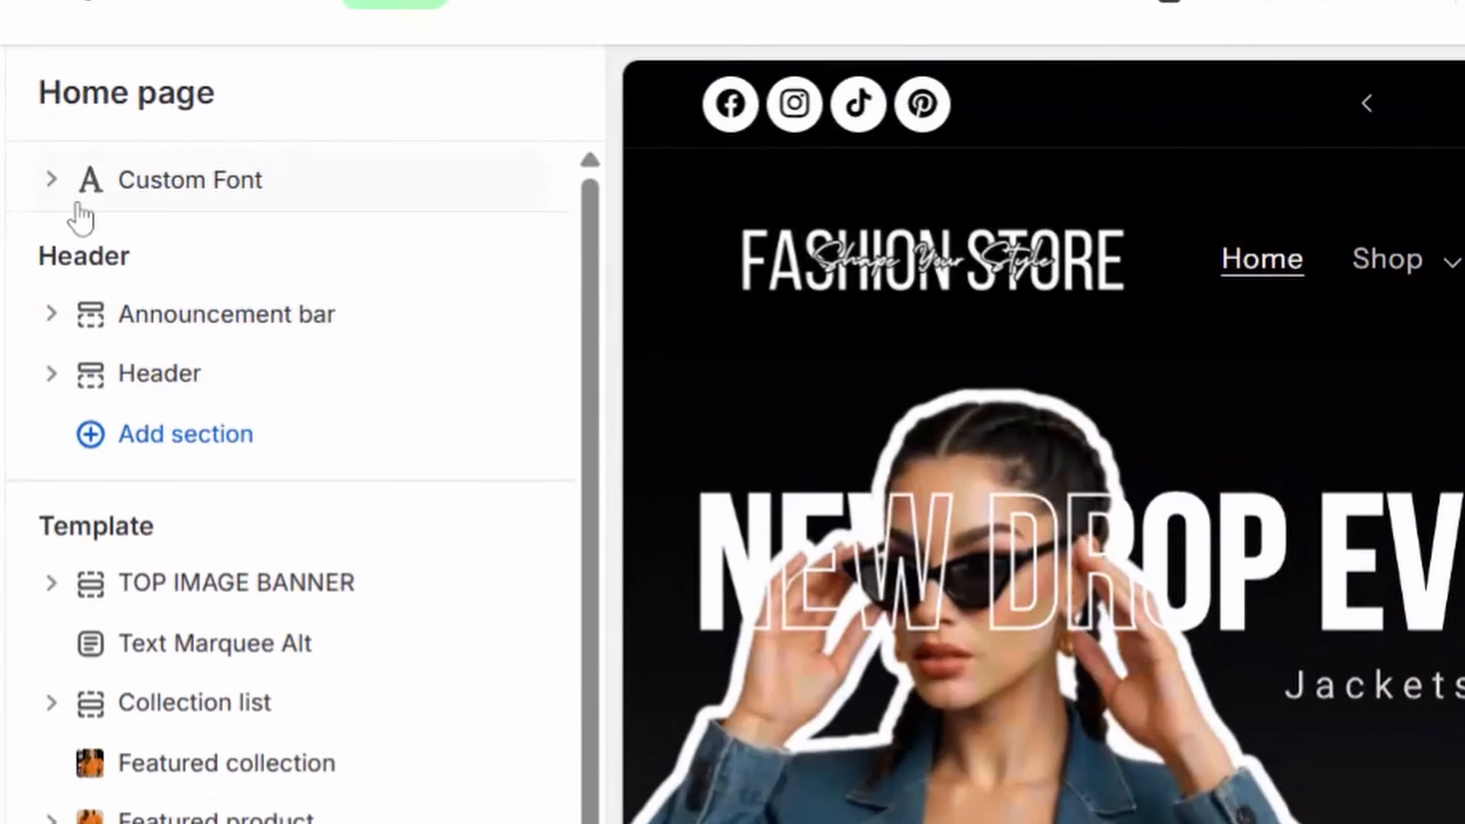
left_click(62, 180)
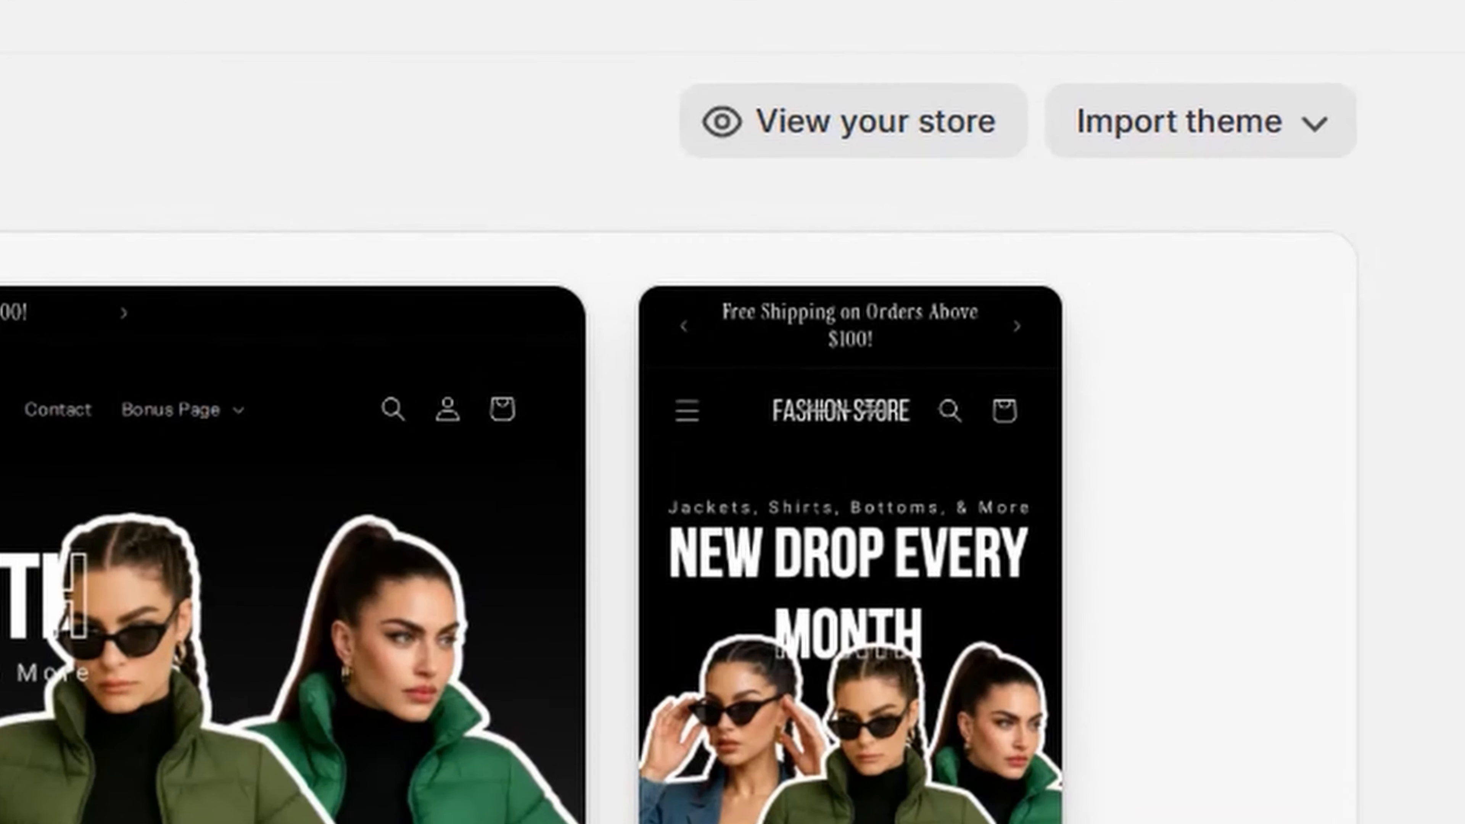
left_click(1272, 144)
left_click(1292, 342)
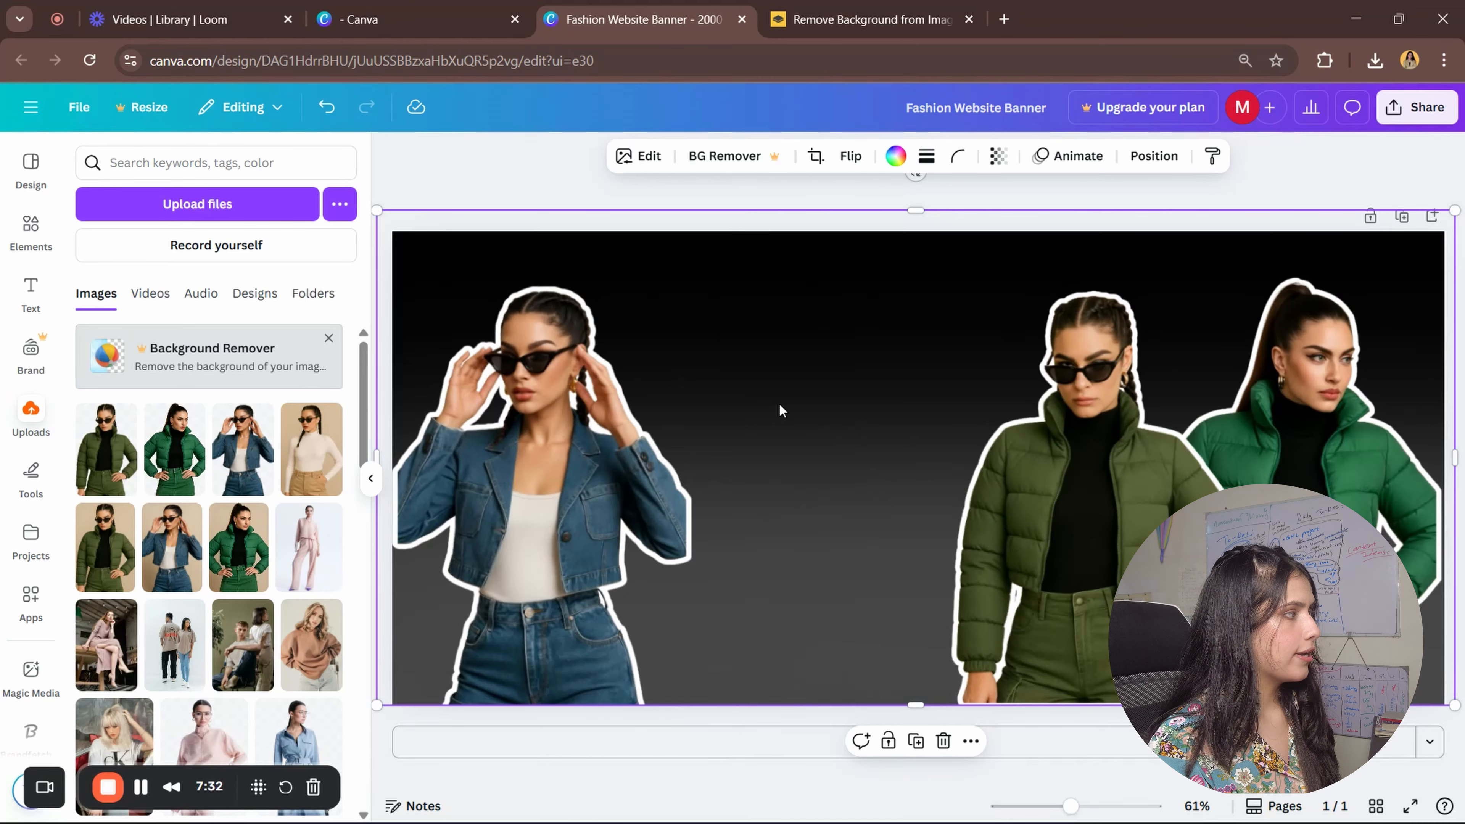
- Switch back to the banner design in Canva, add a heading text and set its font to Bebas Neue
left_click(35, 303)
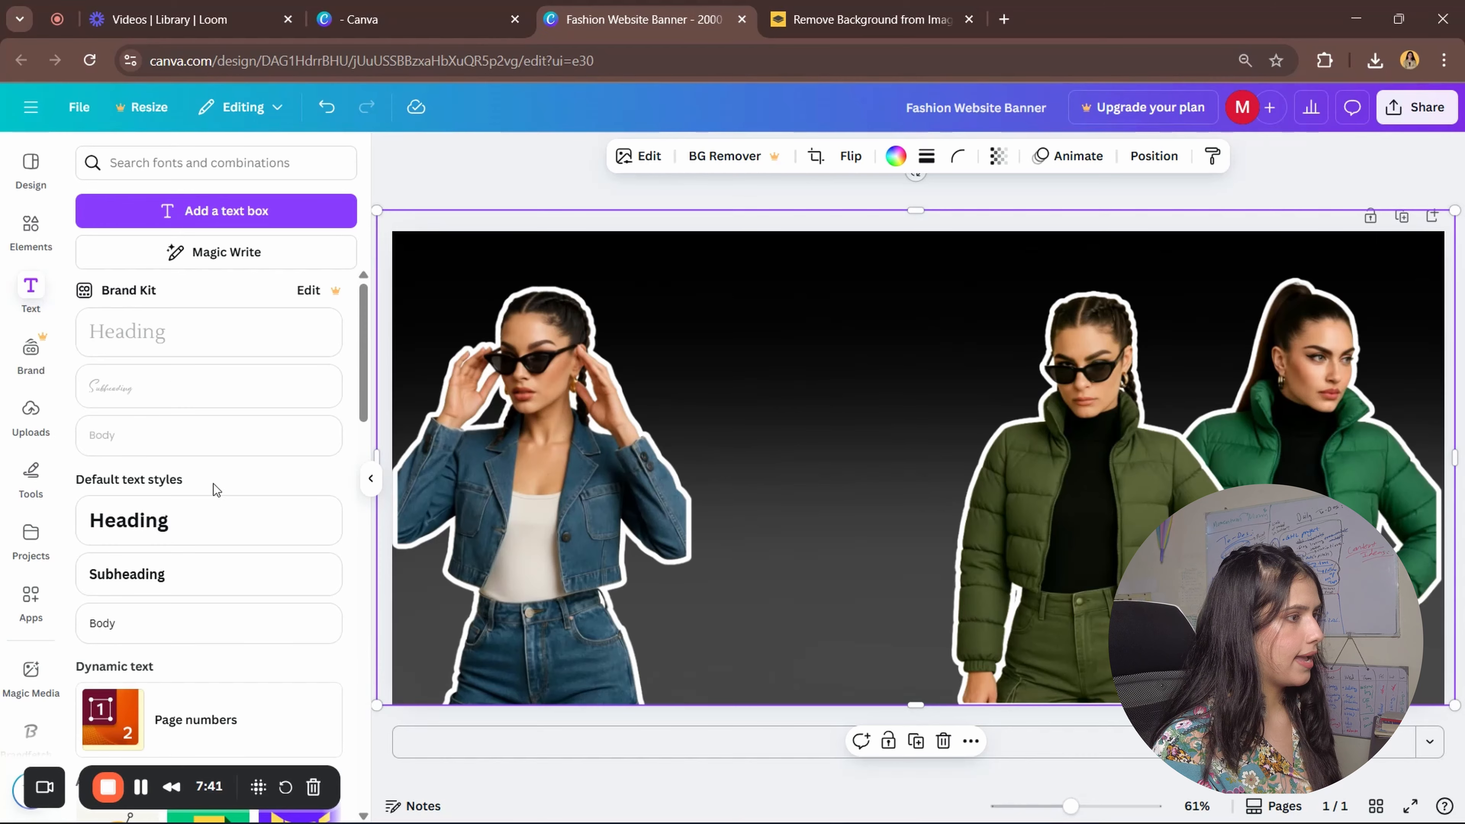
left_click(219, 536)
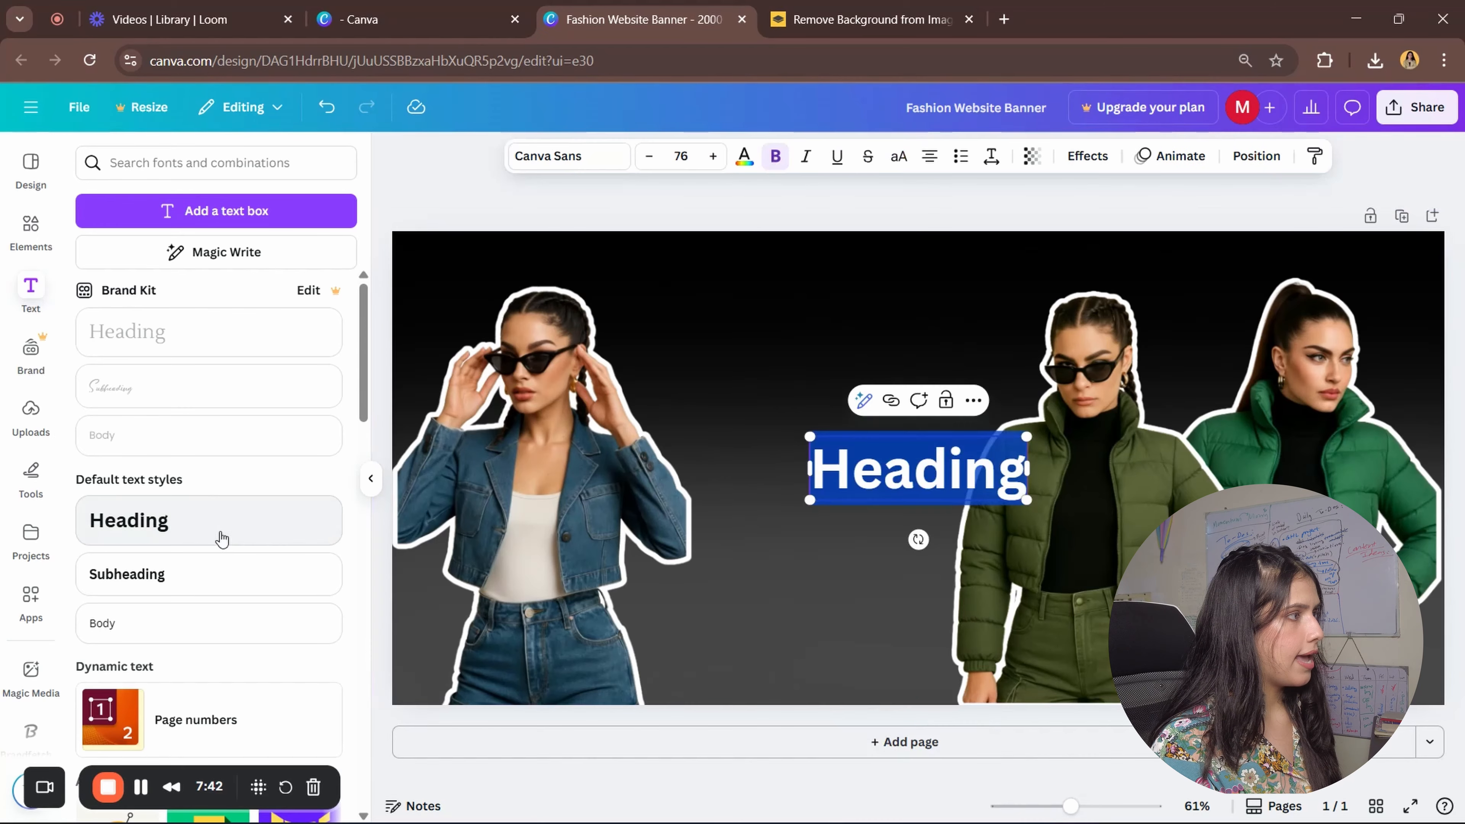
left_click(519, 162)
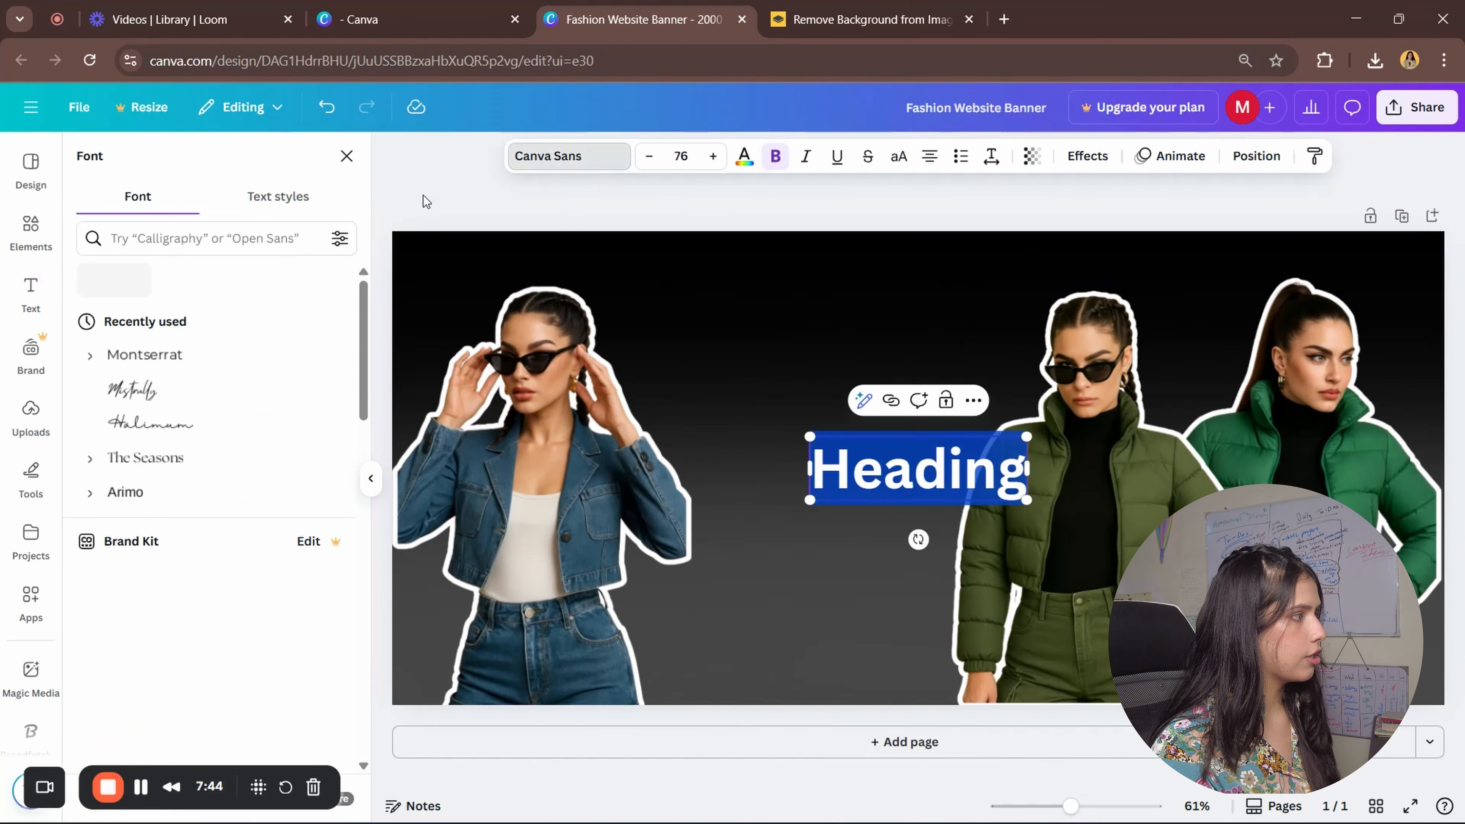
left_click(196, 231)
type("beba")
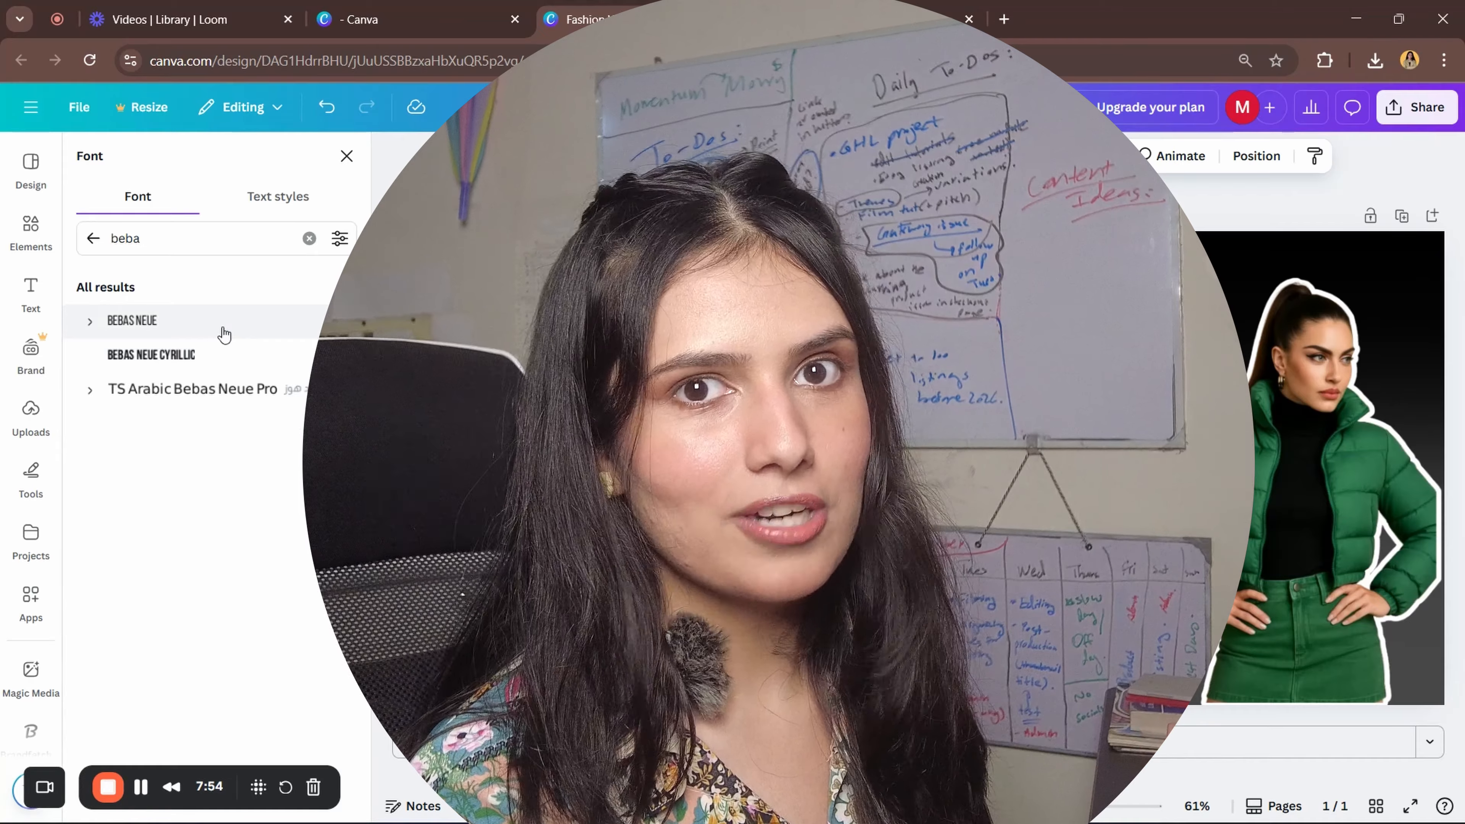
left_click(223, 328)
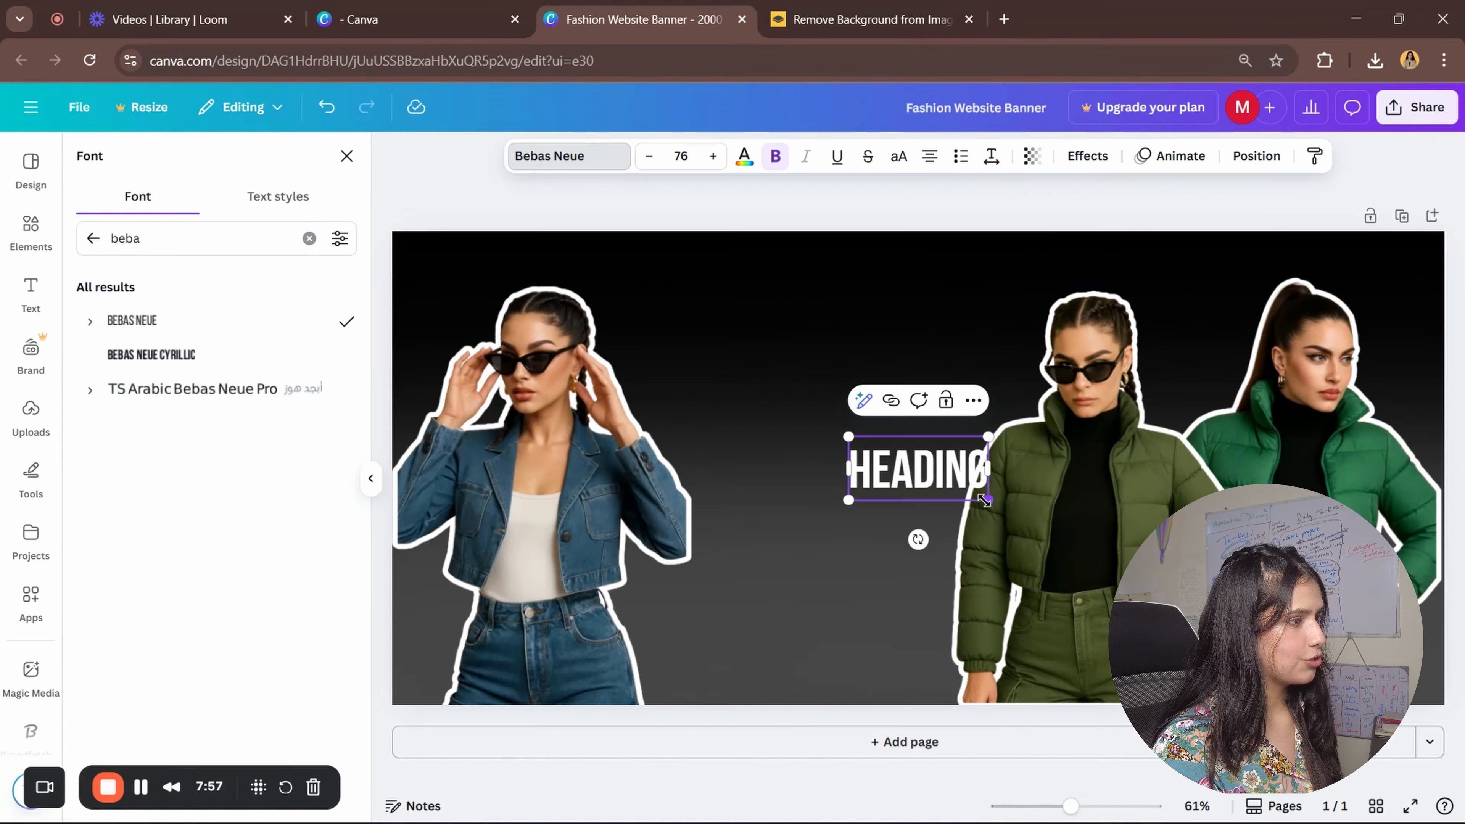
- Enlarge the heading to size 140, replace its text with NEW DROP EVERY MONTH and widen the box to fit one line
left_click_drag(988, 498, 773, 381)
double_click(699, 369)
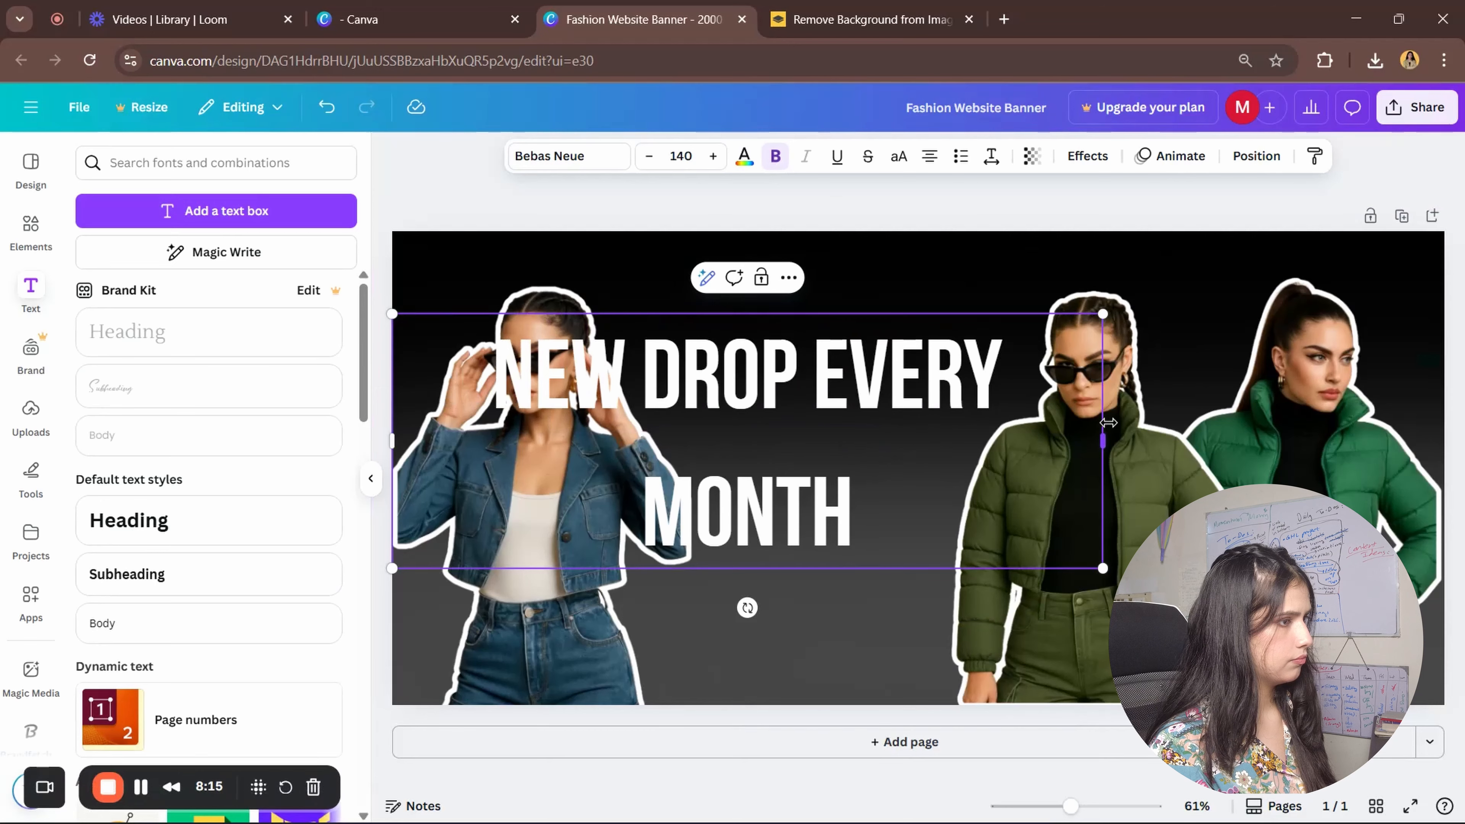
left_click_drag(1108, 422, 1297, 424)
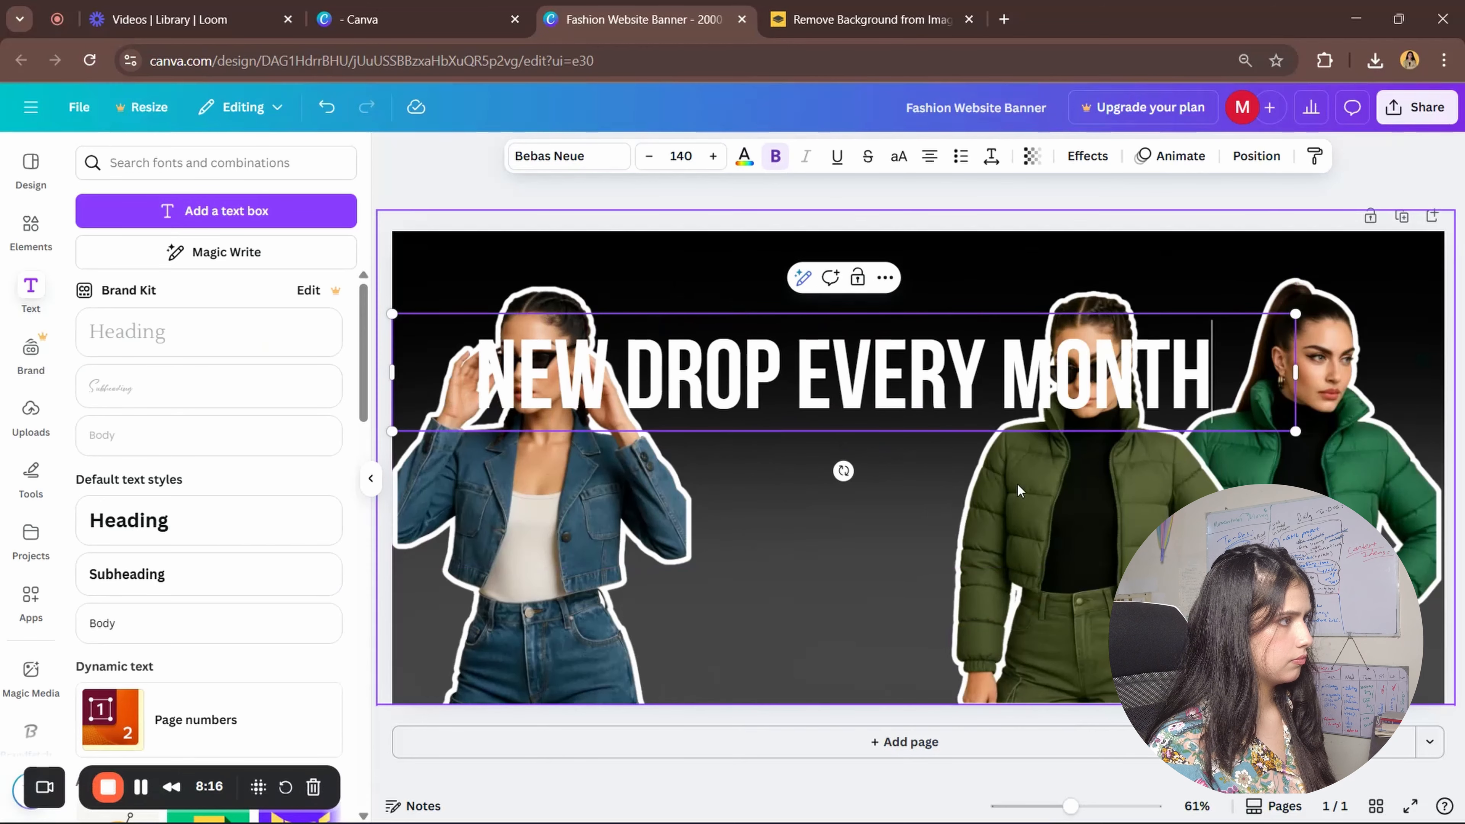
- Set the NEW DROP EVERY MONTH heading's font size to 125 and left-align its text
left_click(687, 157)
type("12")
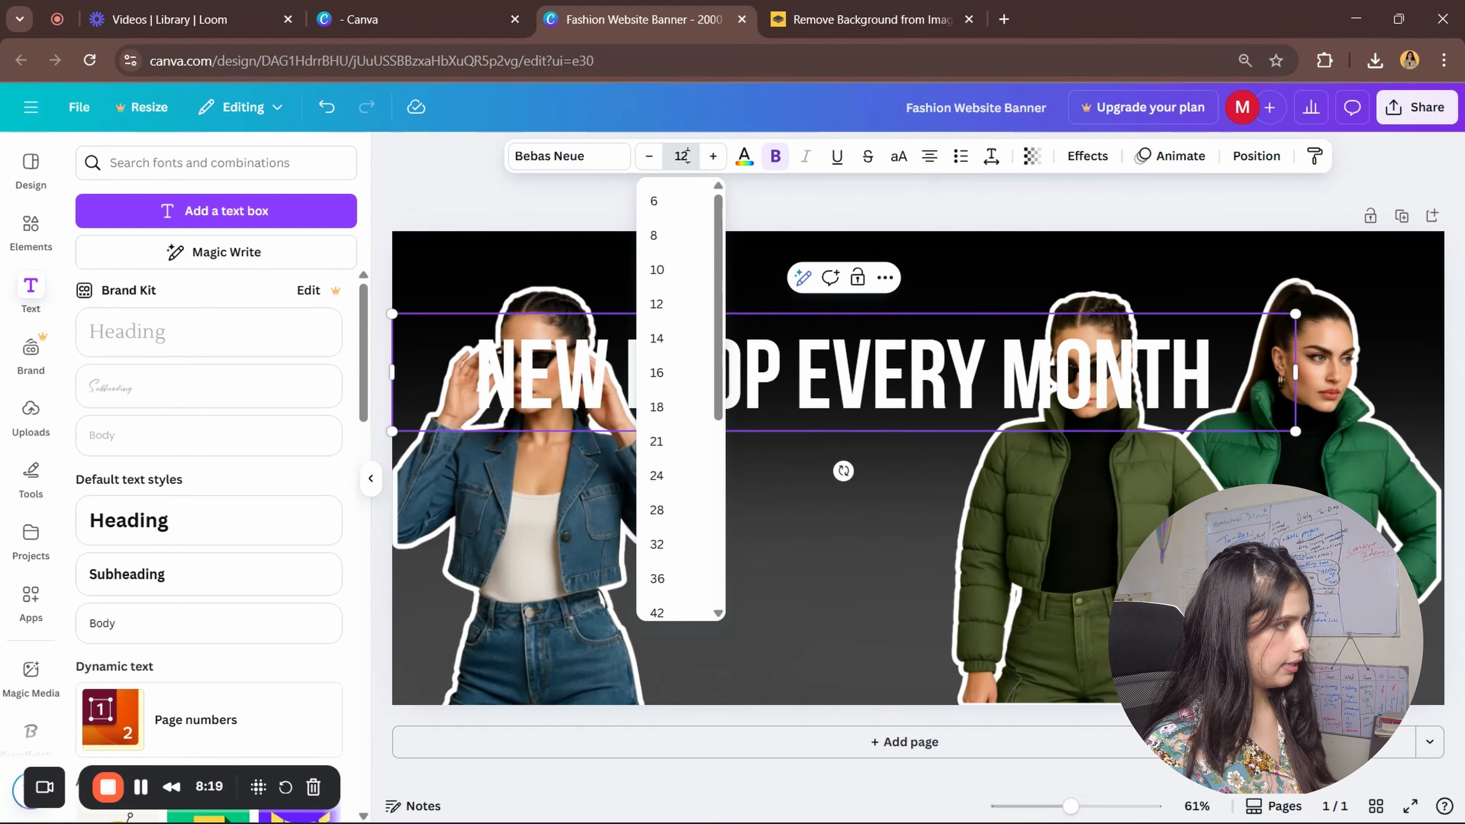
type("56")
key("Return")
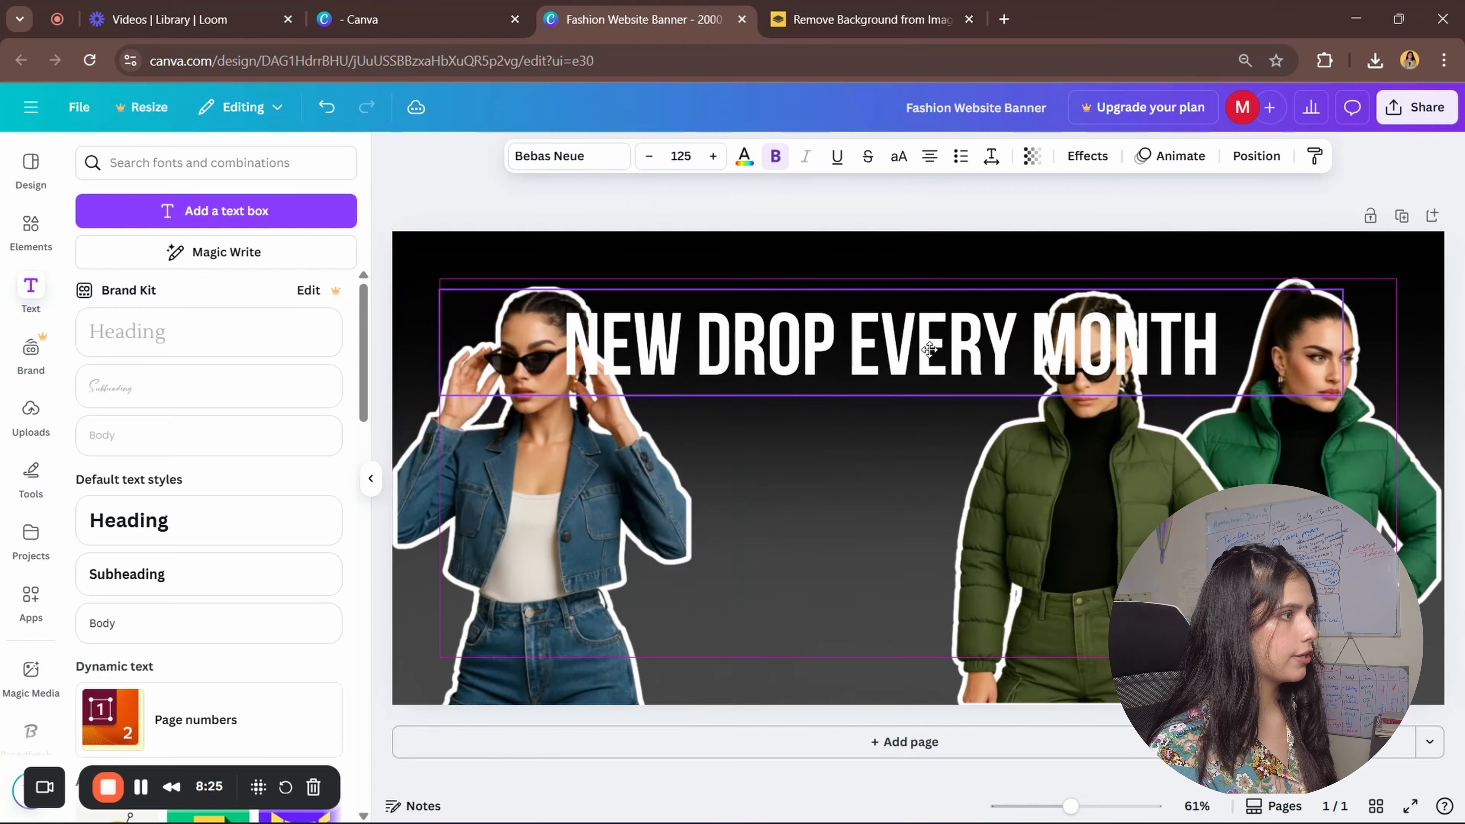
left_click(930, 155)
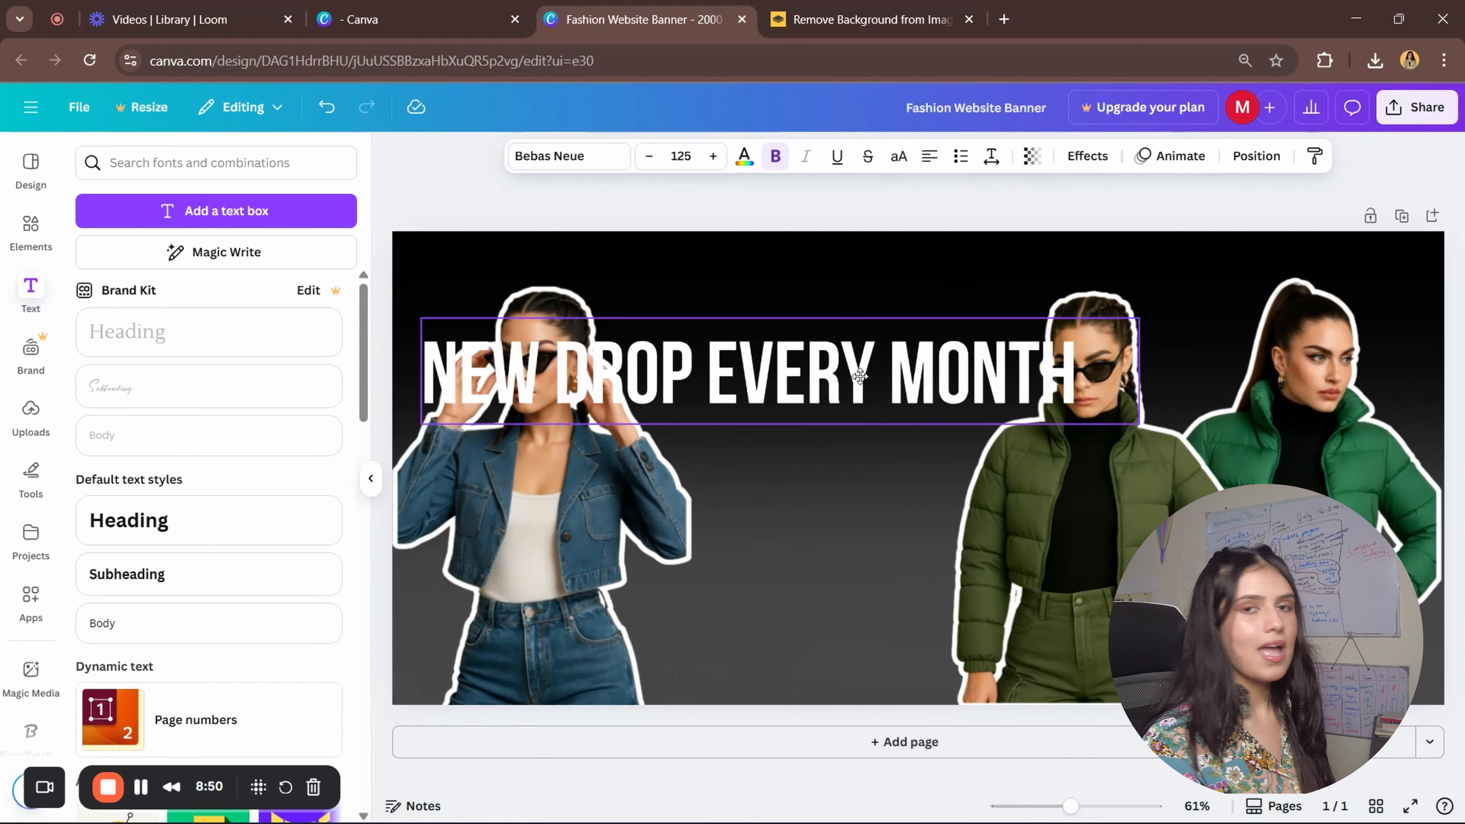
- Copy the NEW DROP EVERY MONTH heading and paste a second copy onto the banner
left_click(860, 376)
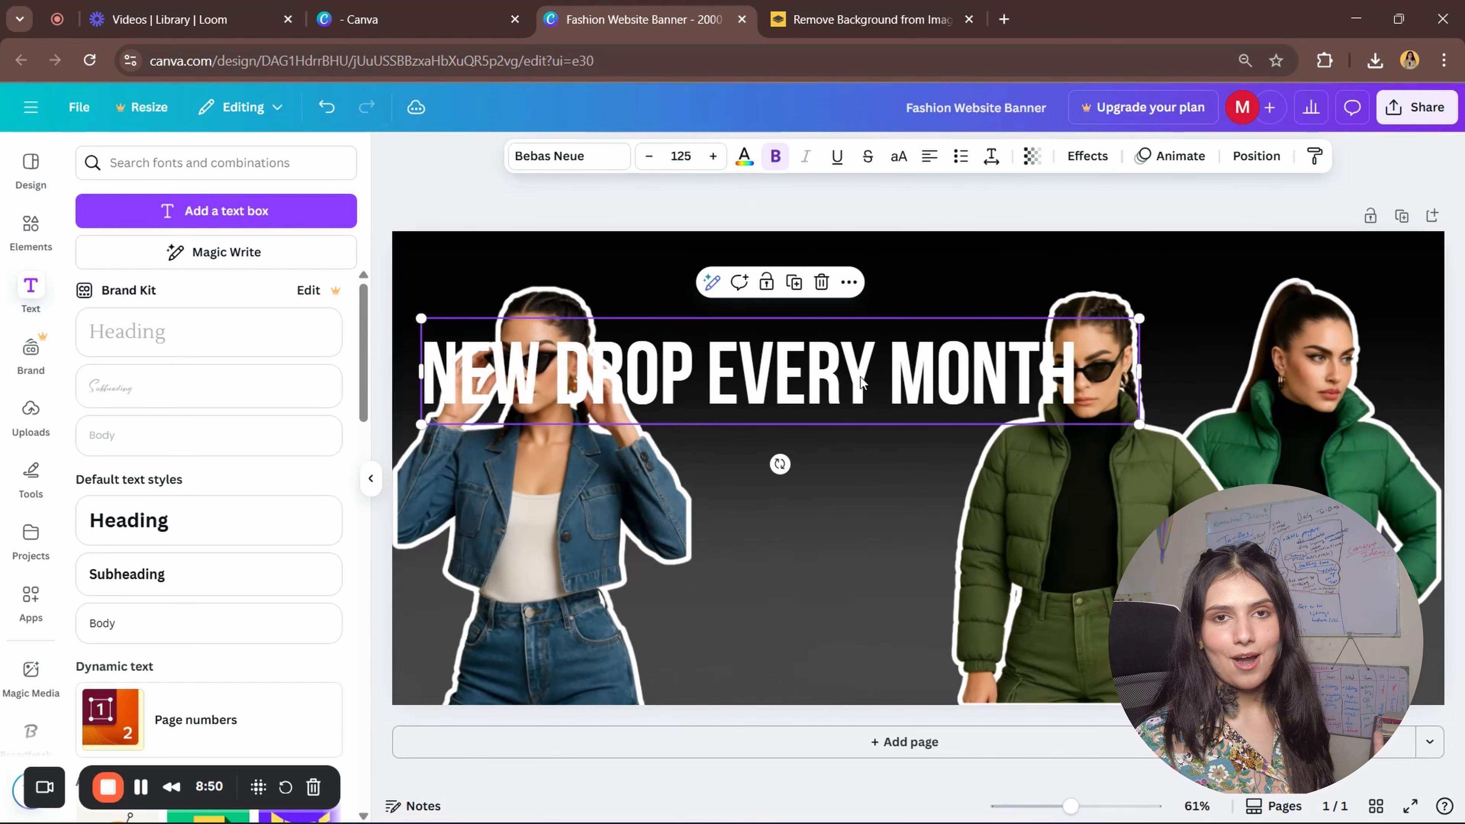
right_click(886, 354)
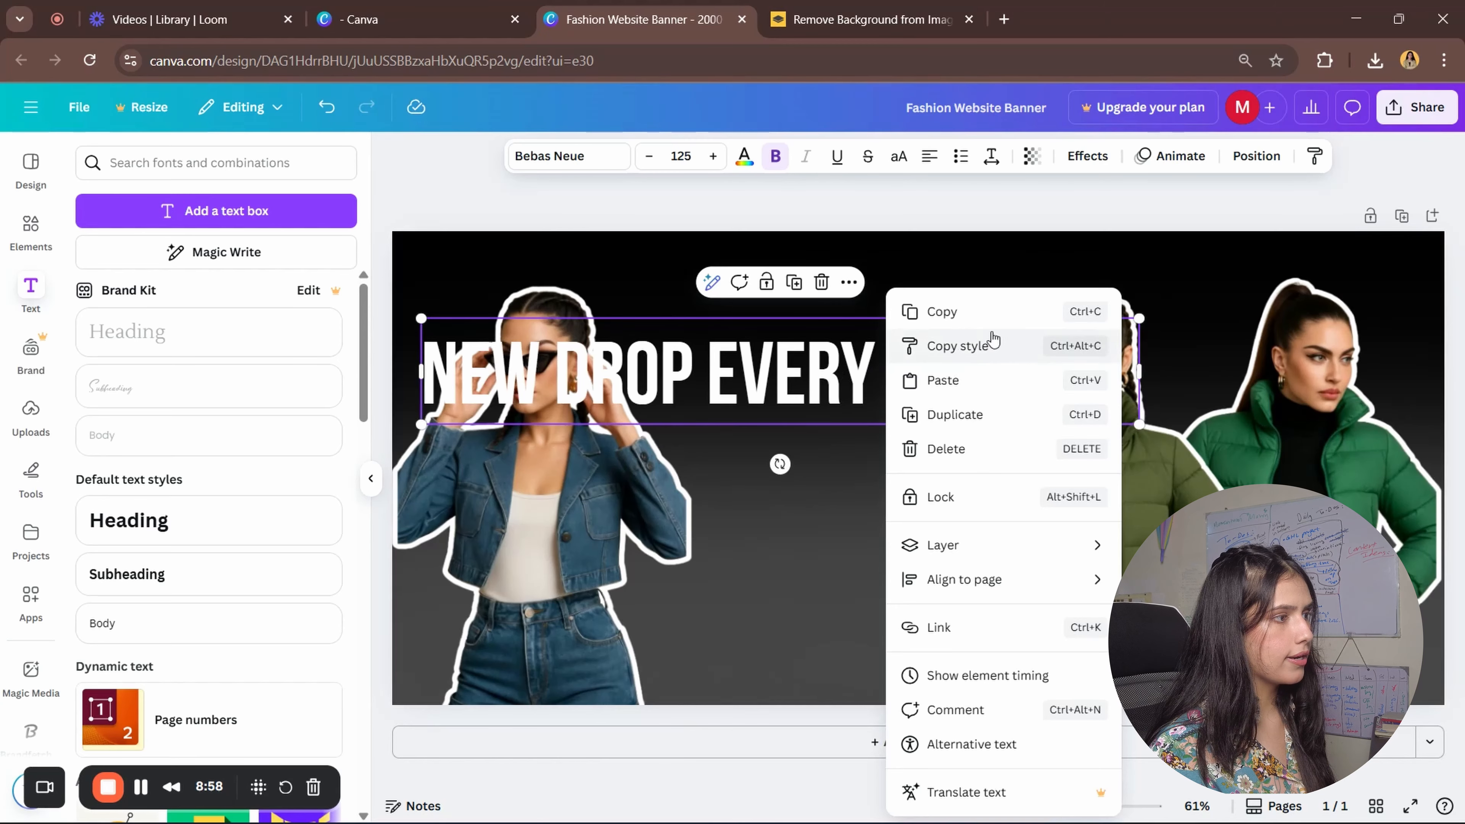
left_click(987, 316)
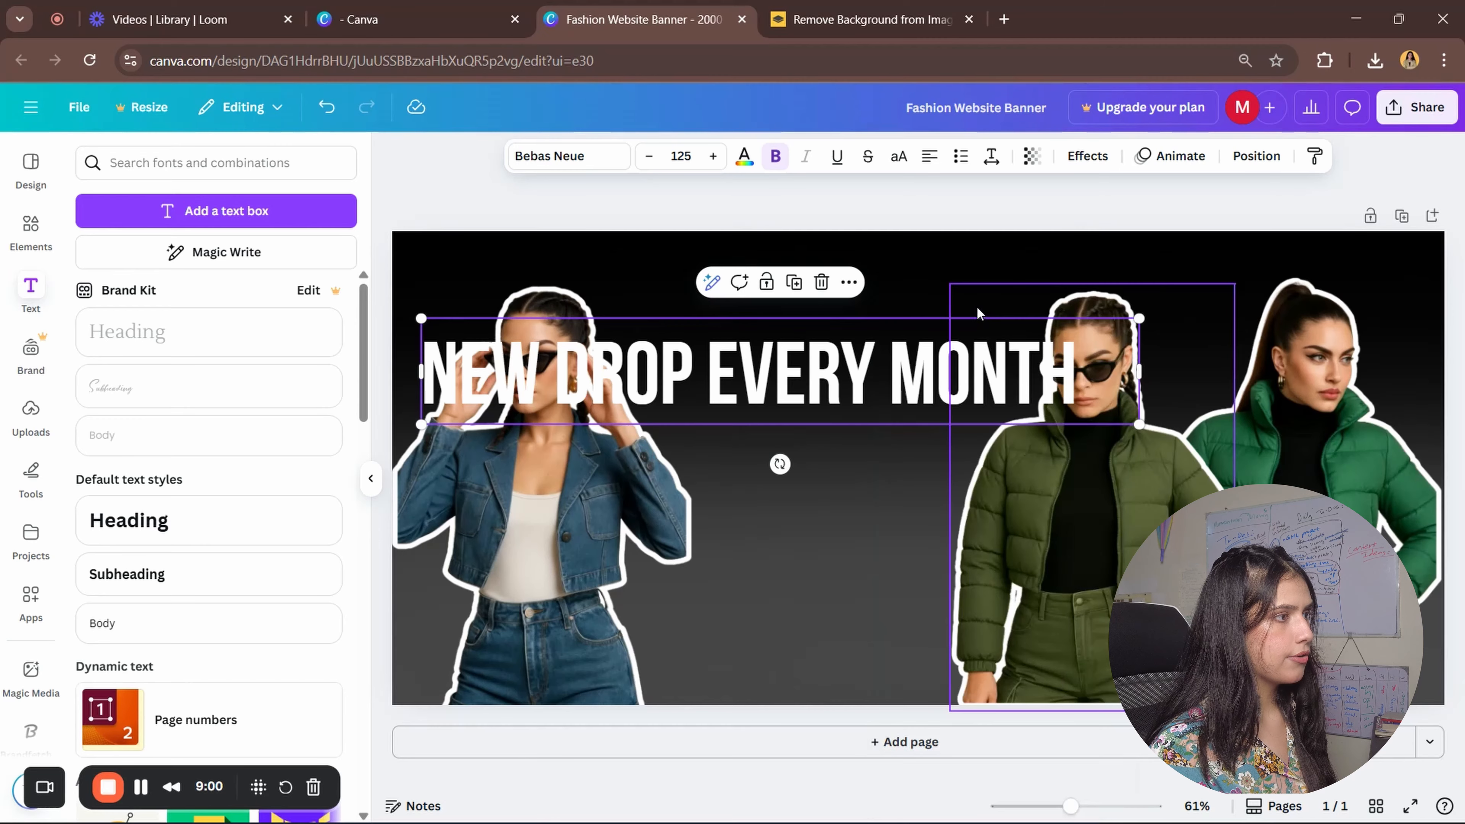
left_click(935, 247)
right_click(934, 258)
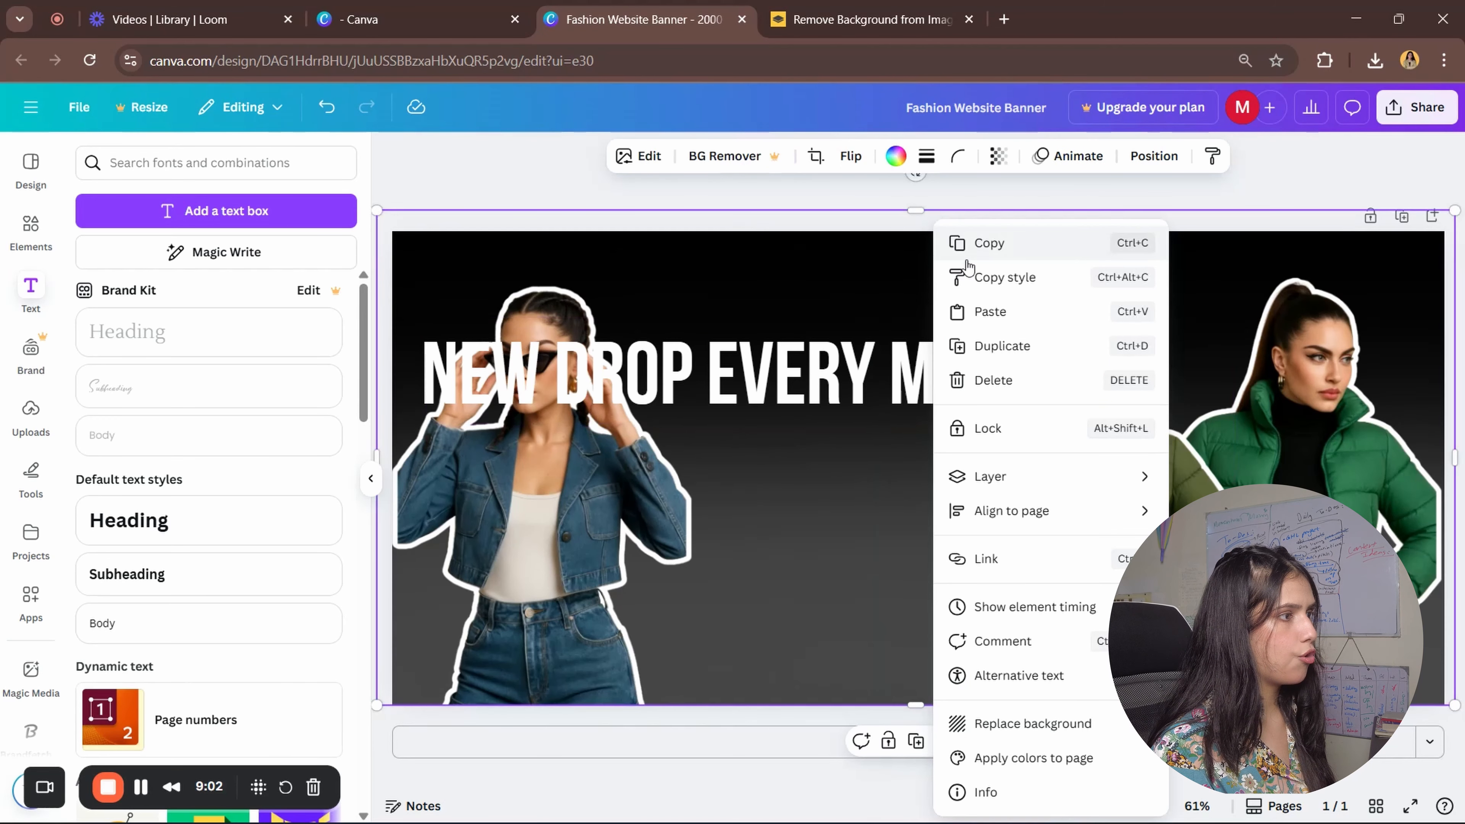
left_click(1004, 312)
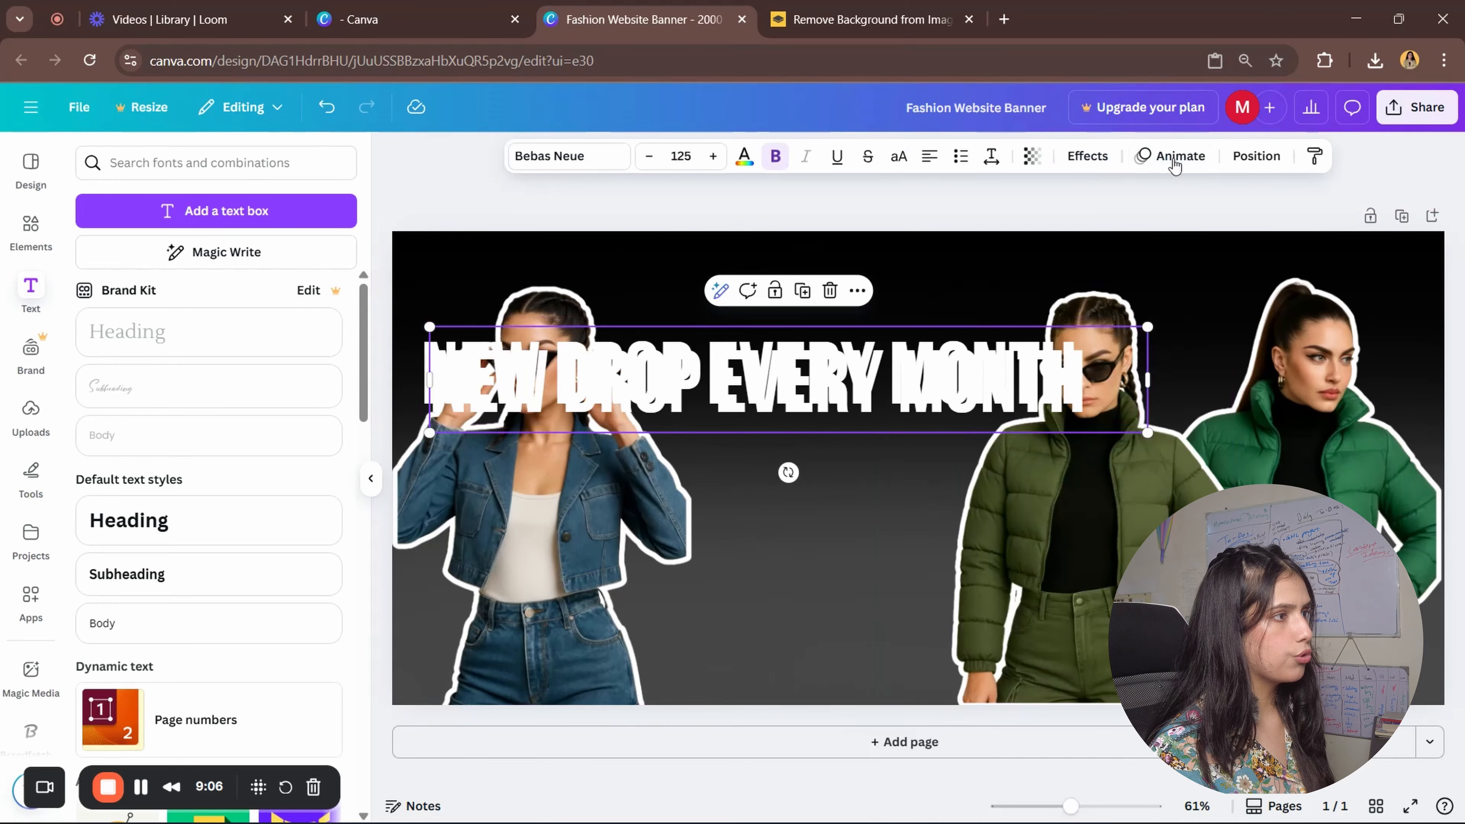
- Apply the Hollow effect to the pasted heading copy and place it directly below the solid heading
left_click(1095, 168)
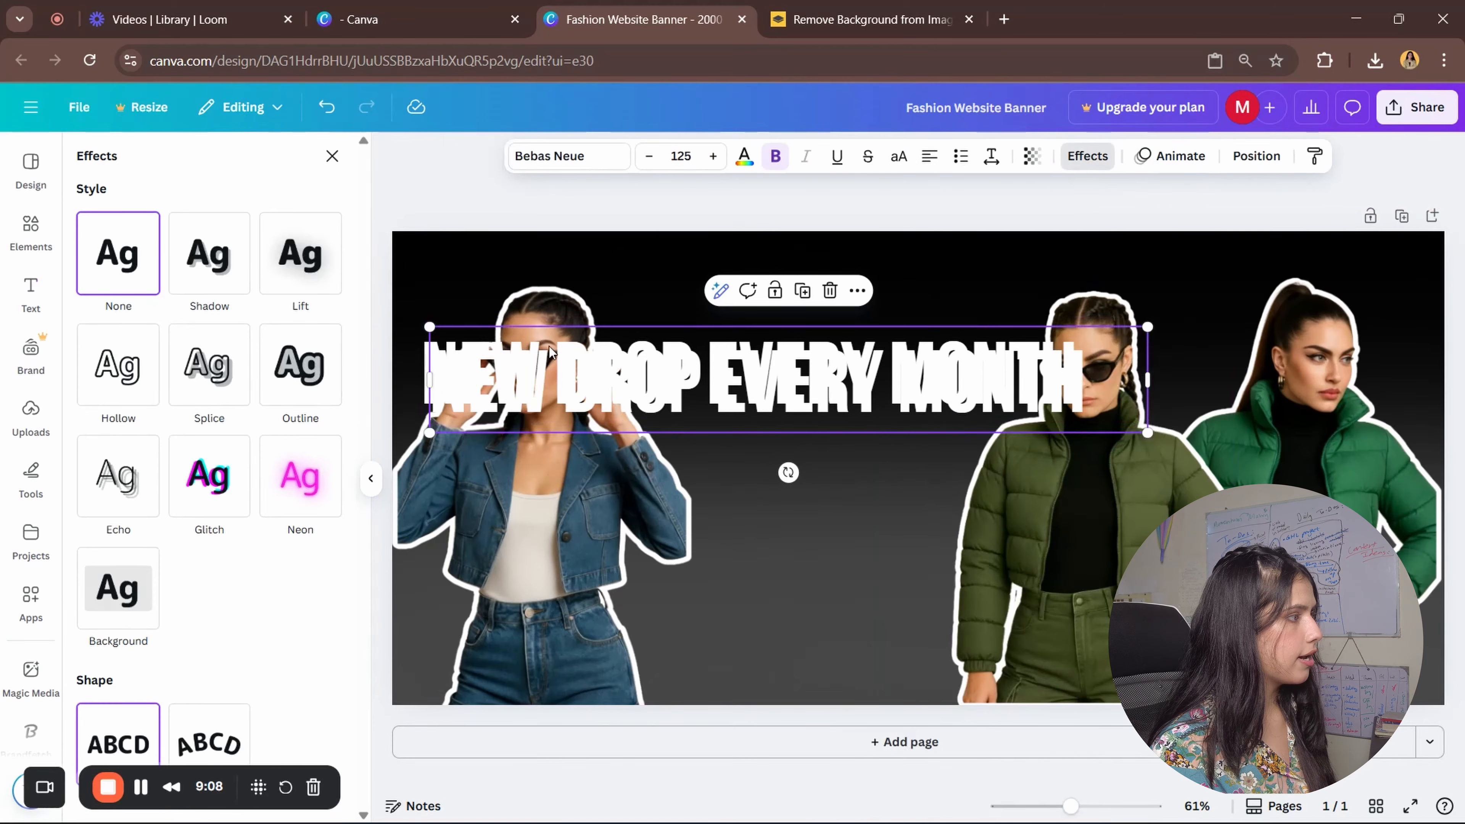
left_click(138, 373)
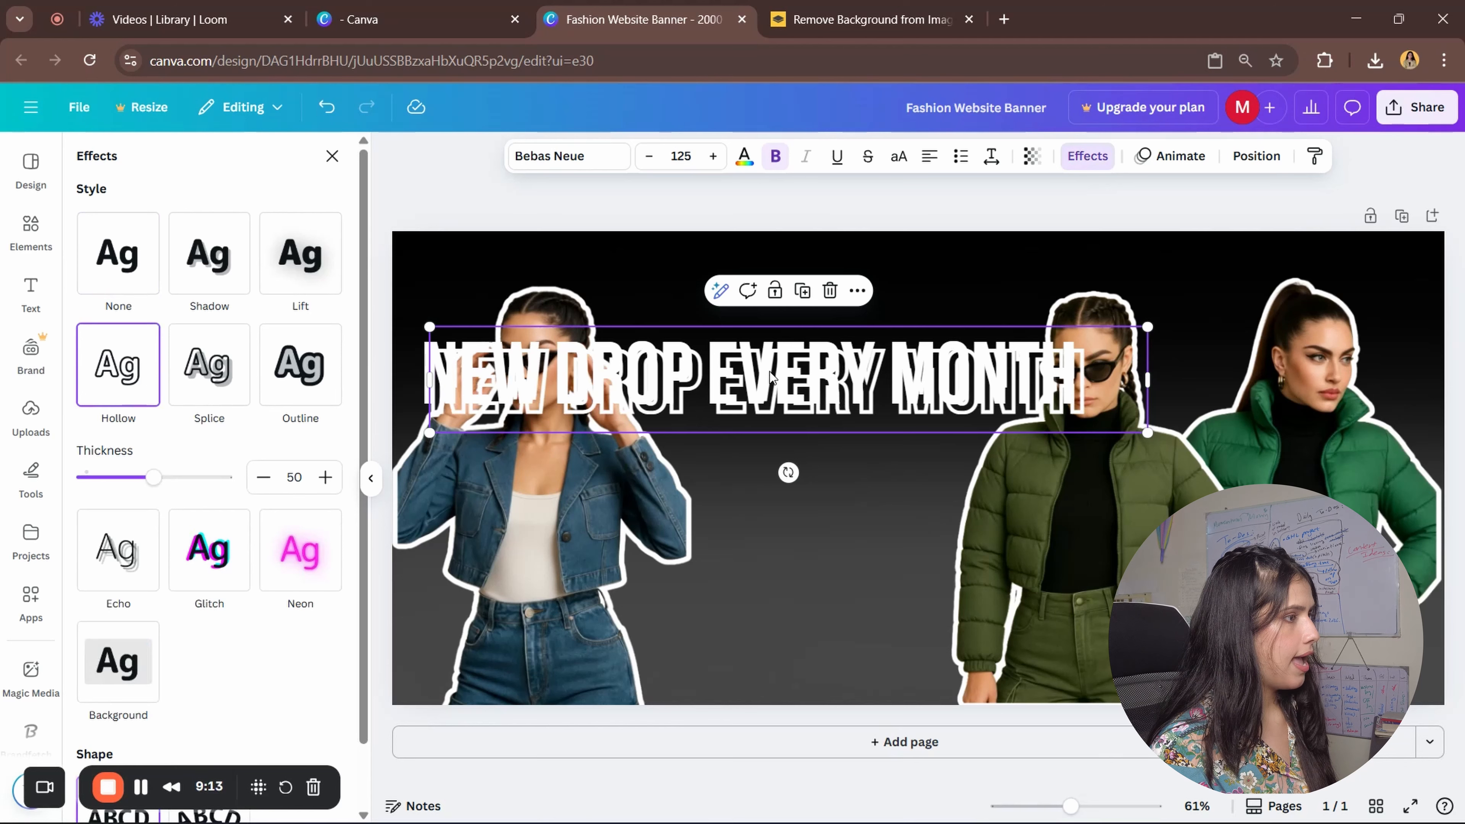
left_click_drag(771, 376, 768, 368)
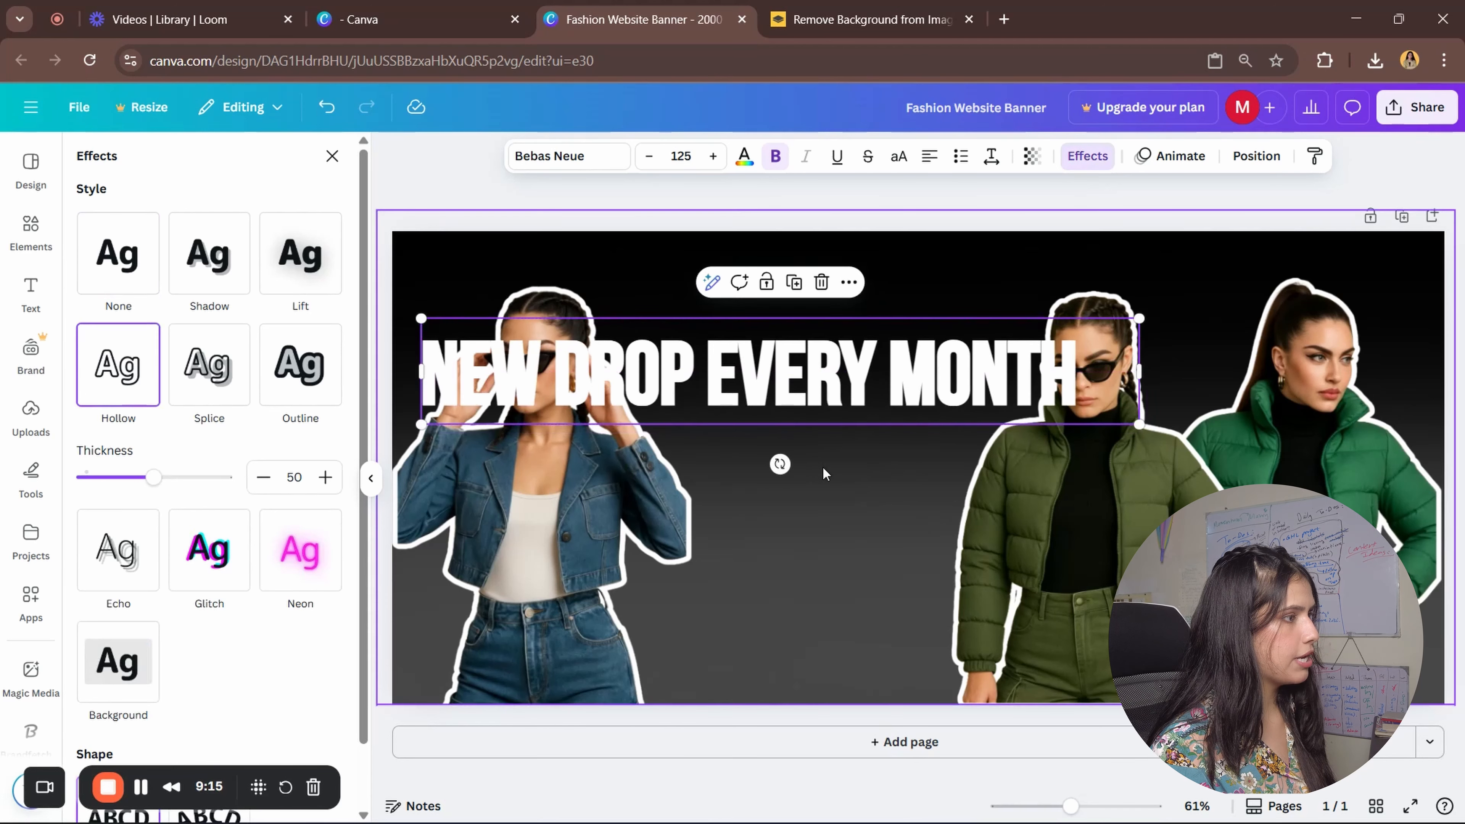
left_click_drag(859, 359, 882, 471)
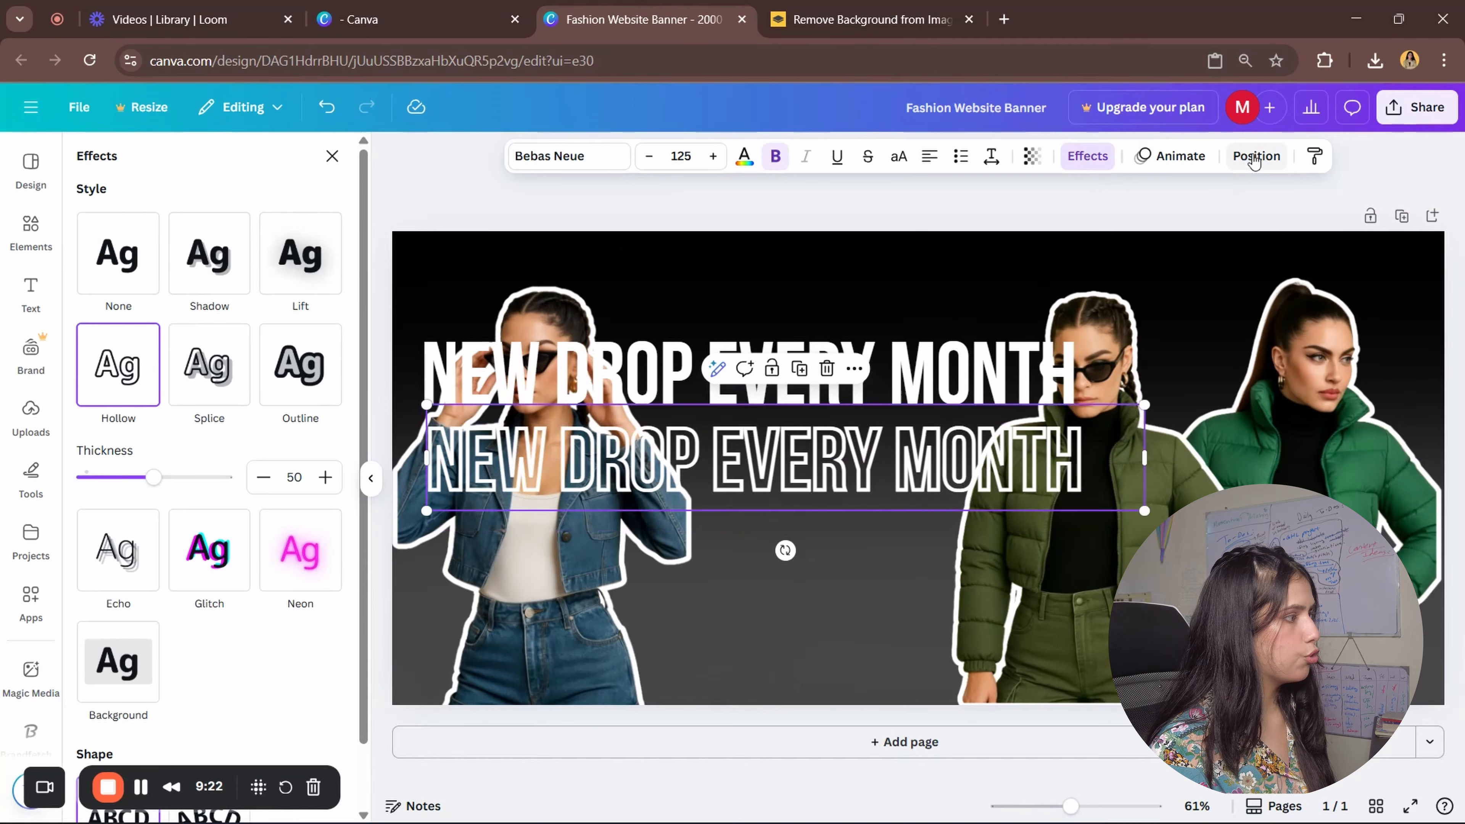
- Align the solid and hollow NEW DROP EVERY MONTH headings to each other's center and middle so they overlap exactly
left_click(1256, 155)
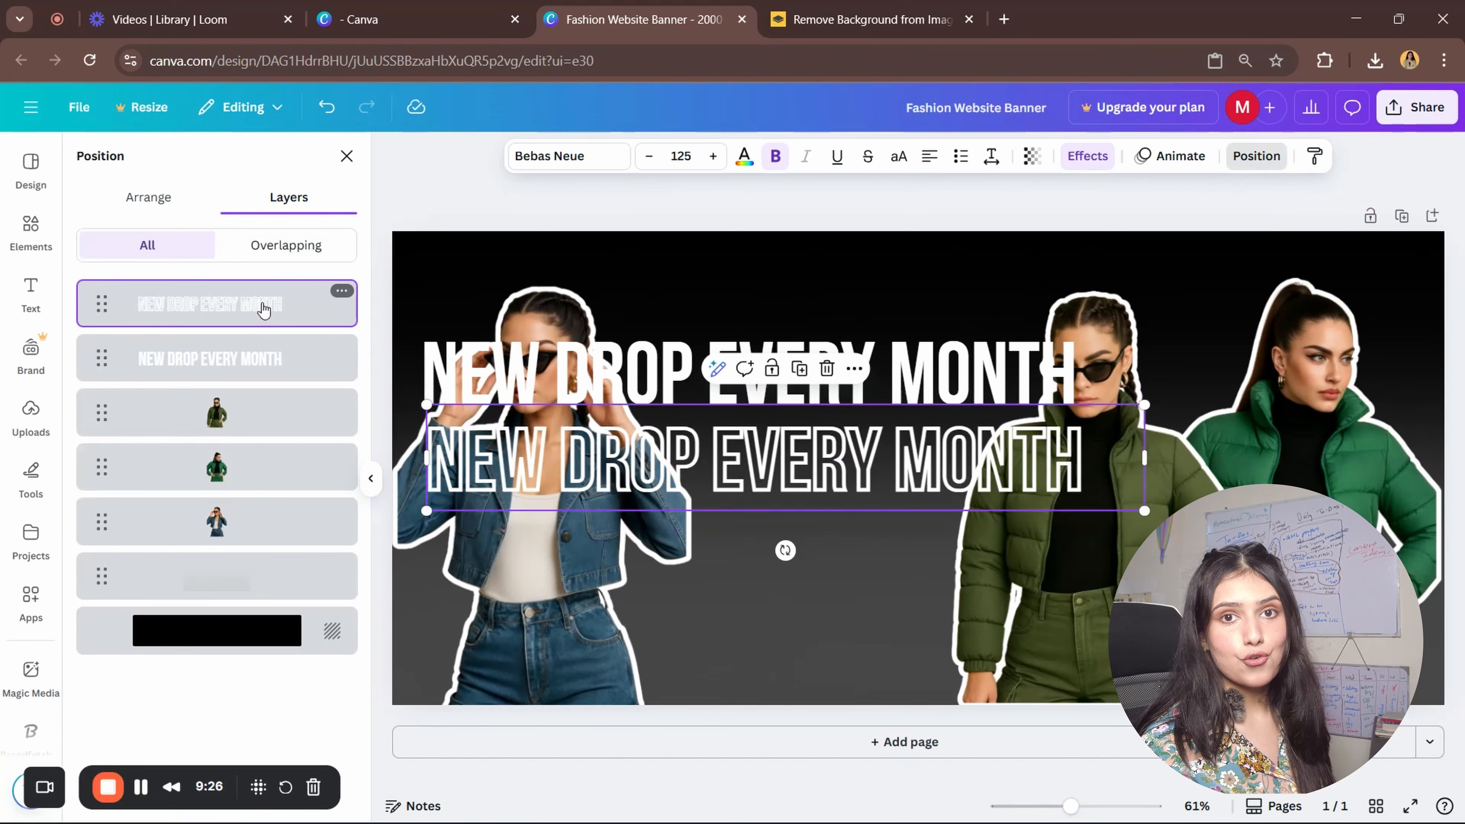
left_click(265, 361, "shift")
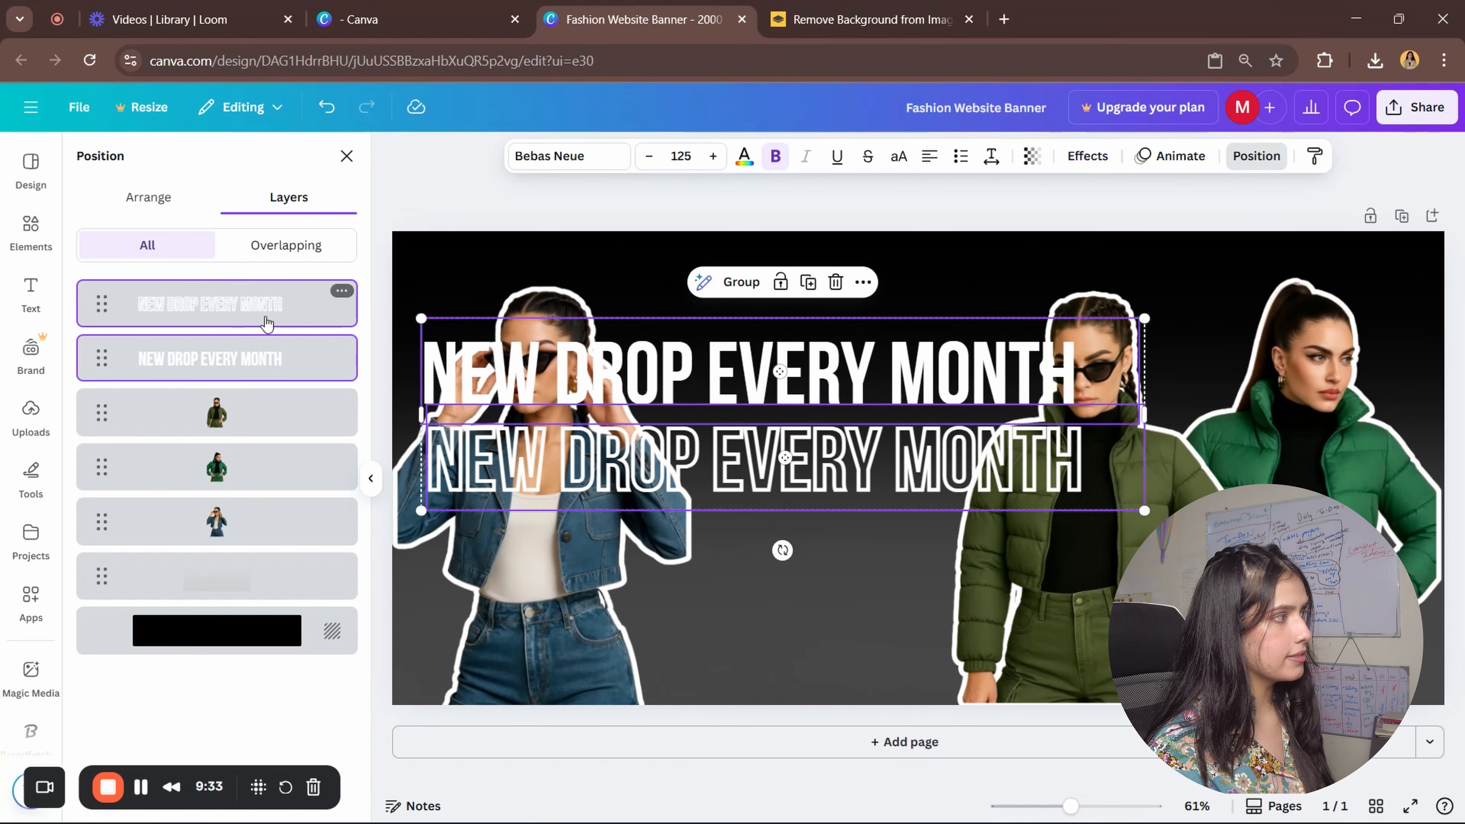
left_click(182, 203)
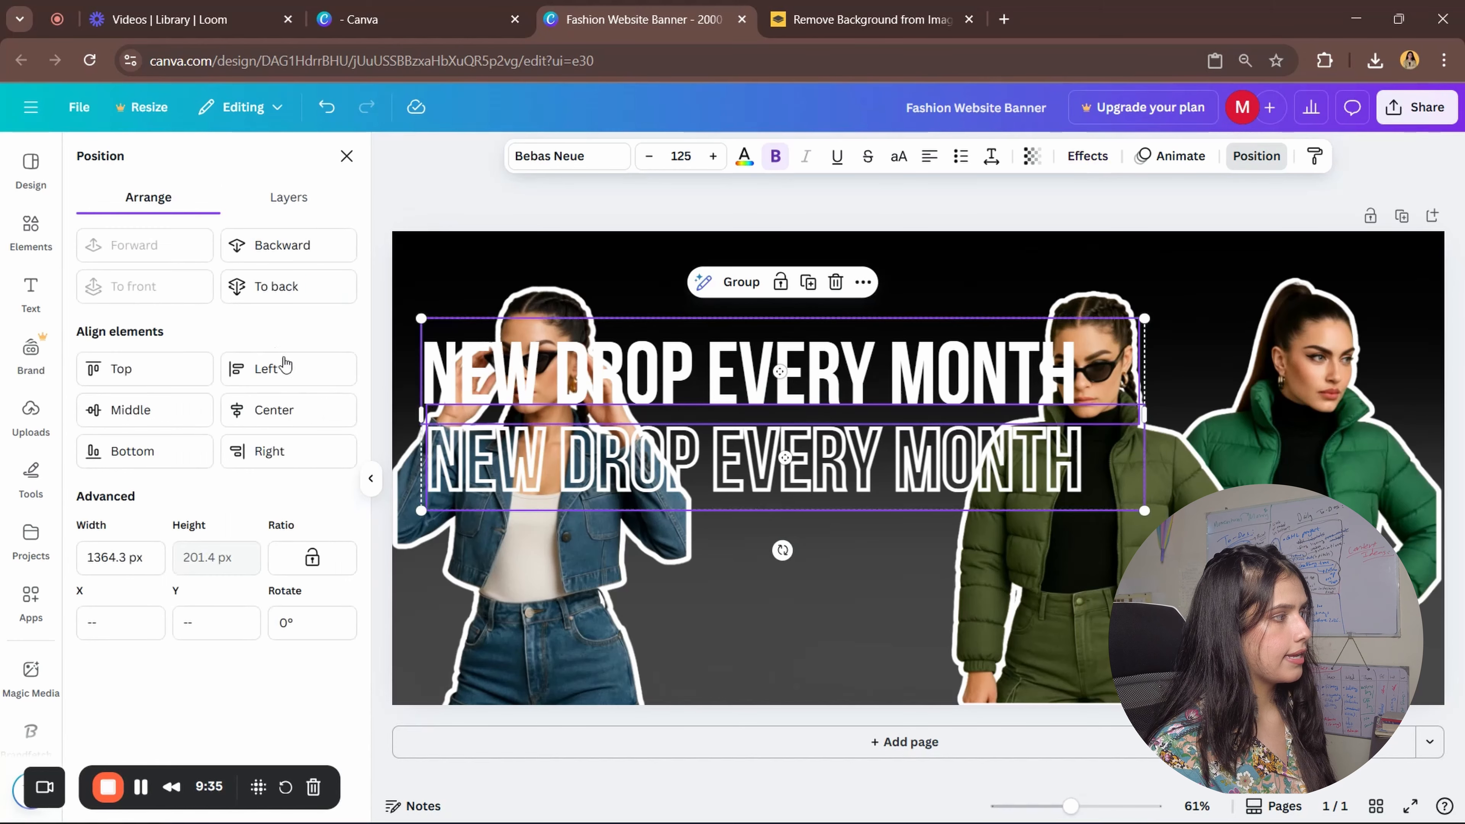
left_click(310, 415)
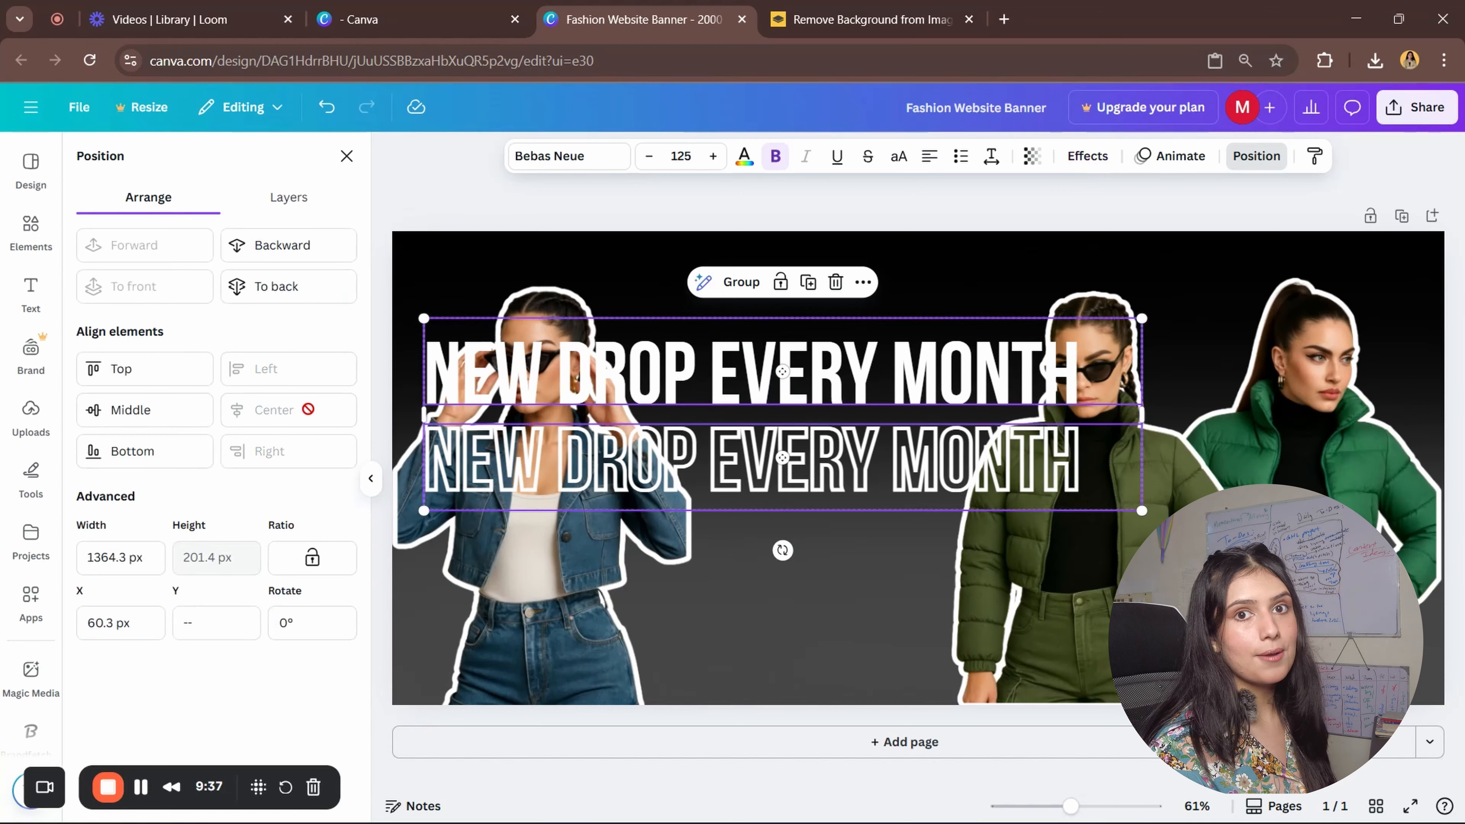
left_click(187, 409)
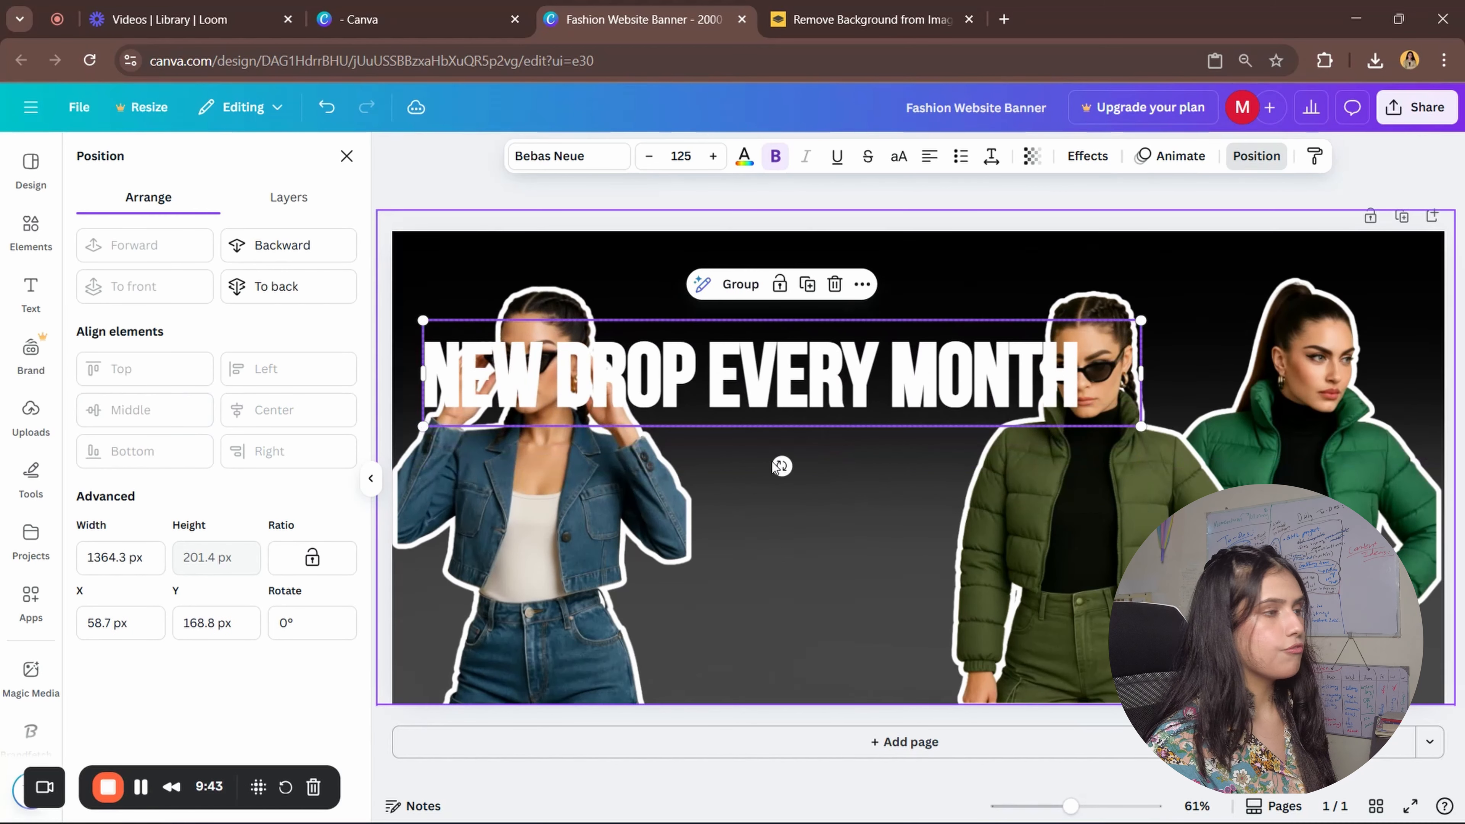
left_click(840, 474)
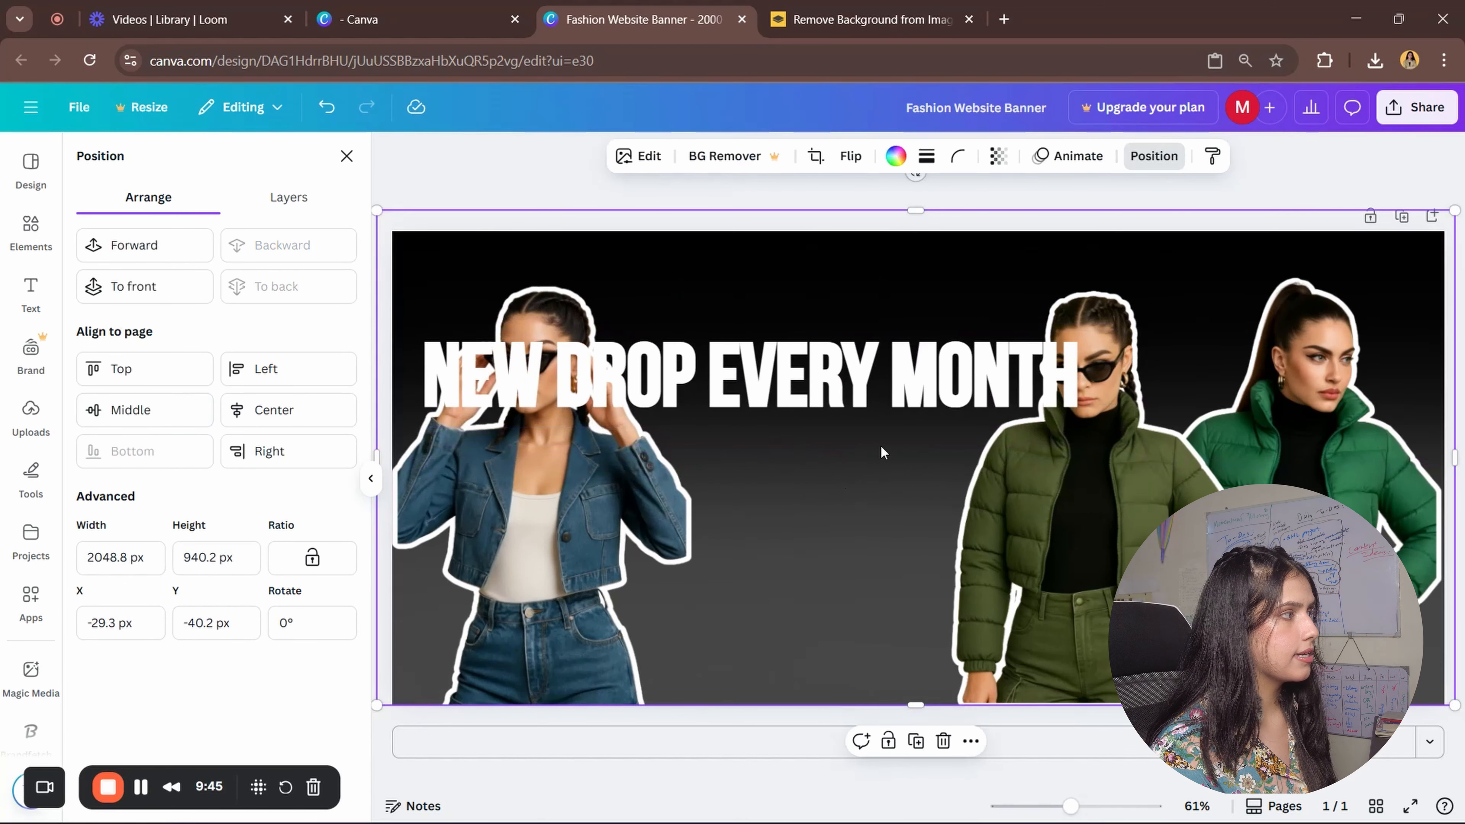
- Reorder the layers so the hollow heading sits directly above the denim-jacket model and the solid heading directly beneath her
left_click(288, 197)
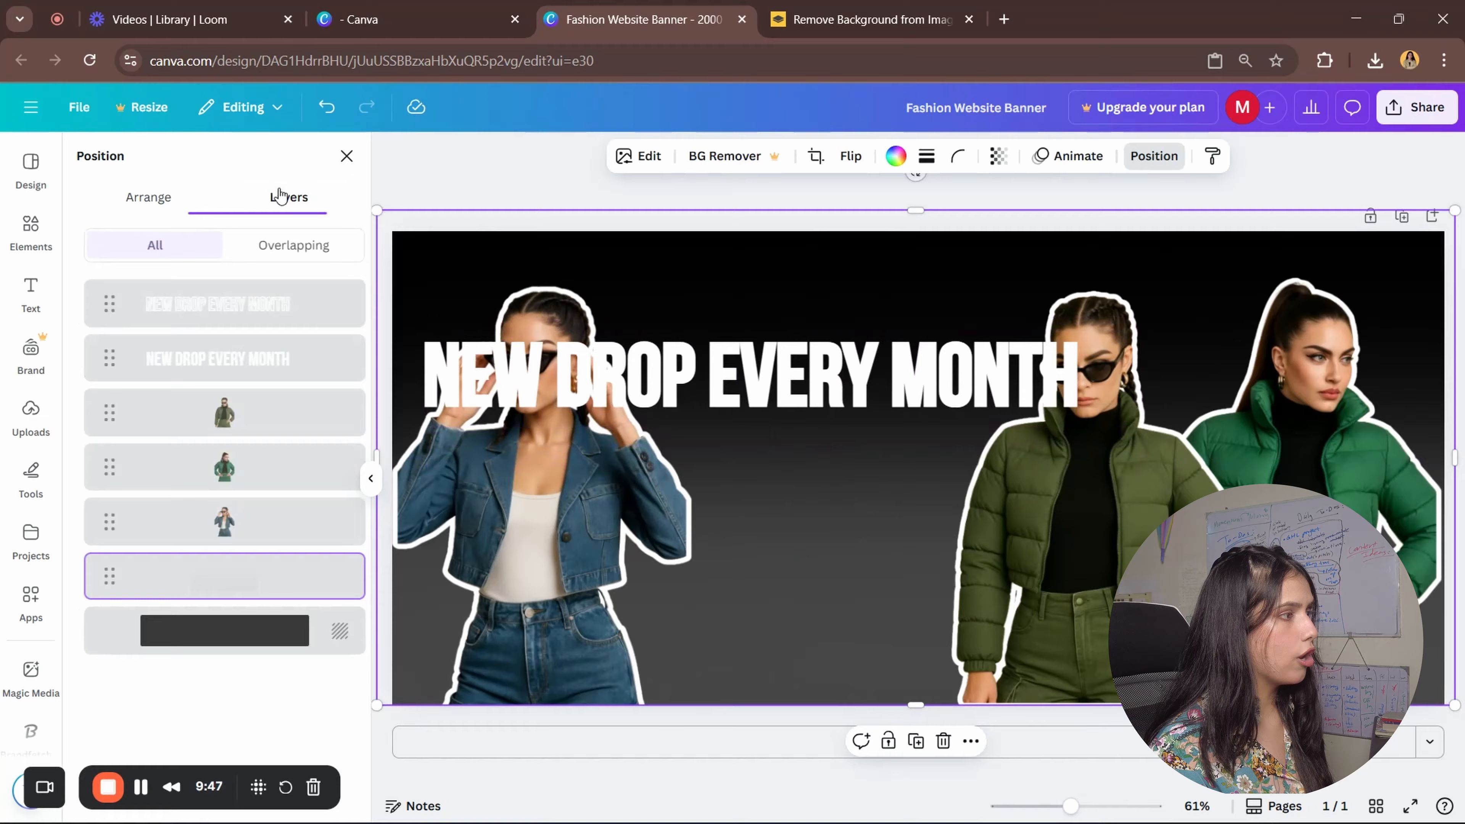
left_click(250, 375)
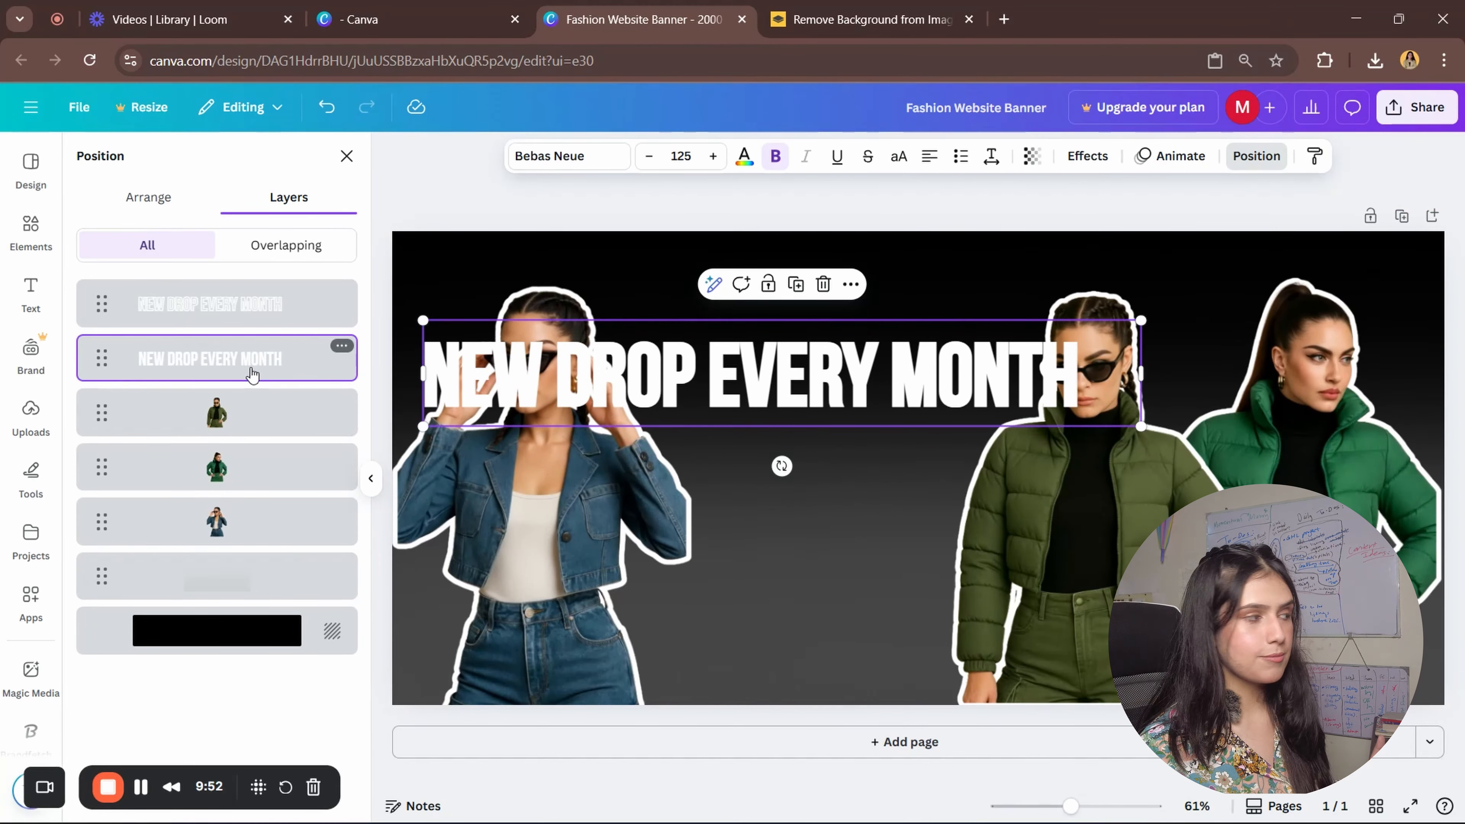
left_click(235, 304)
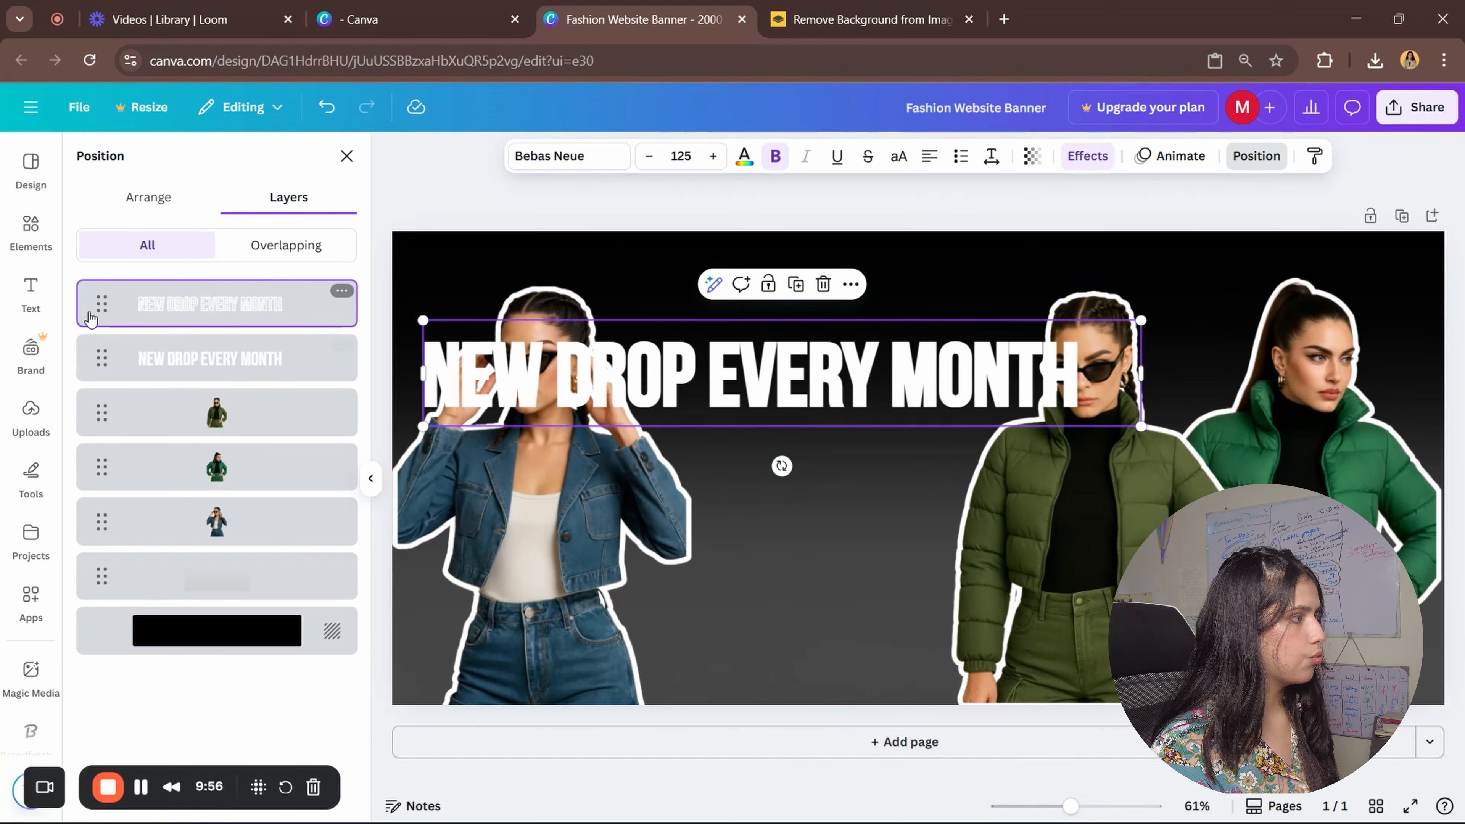
left_click_drag(101, 304, 110, 496)
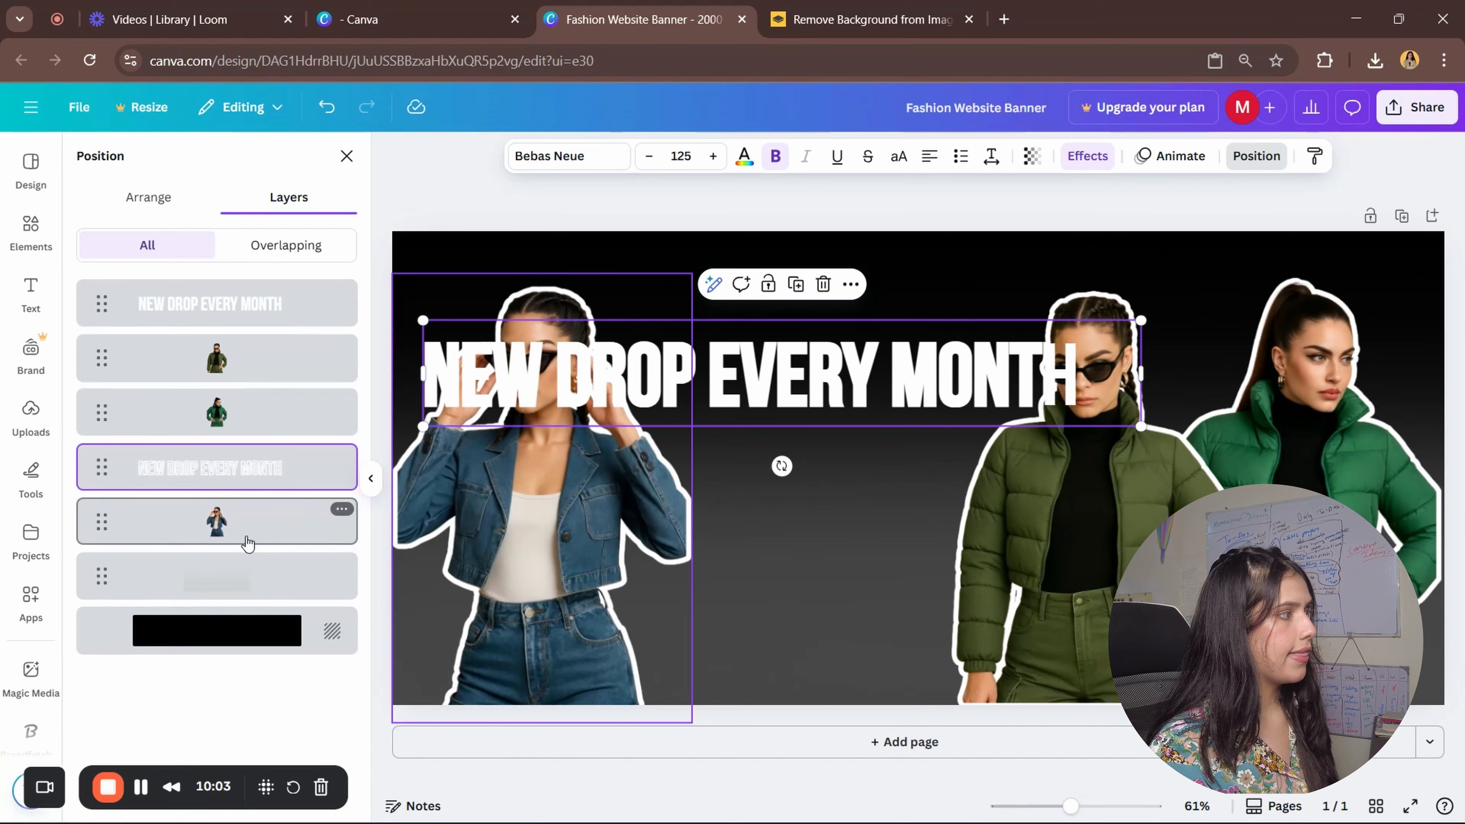
left_click(141, 306)
left_click_drag(99, 312, 104, 551)
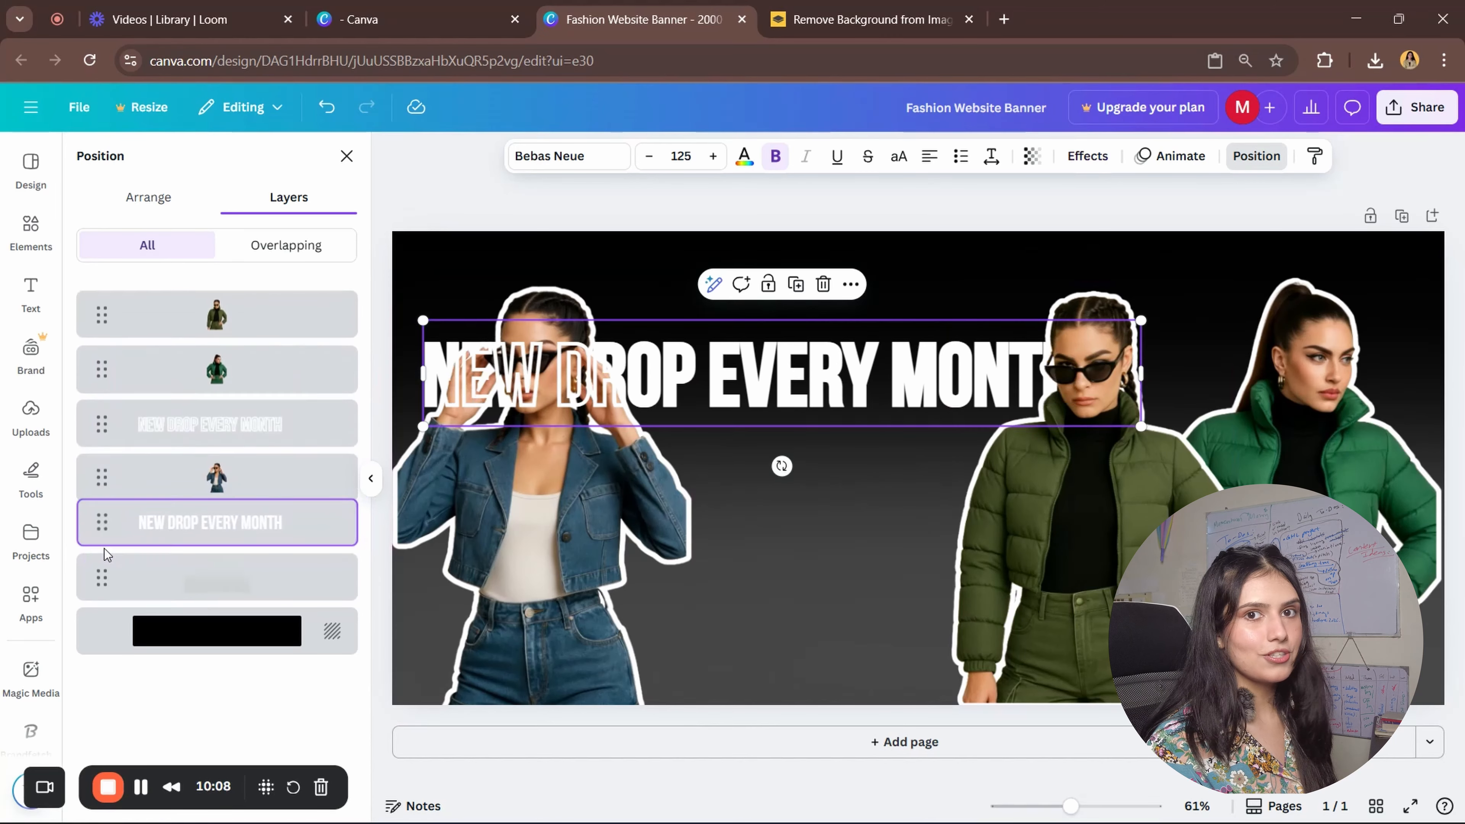
left_click(802, 584)
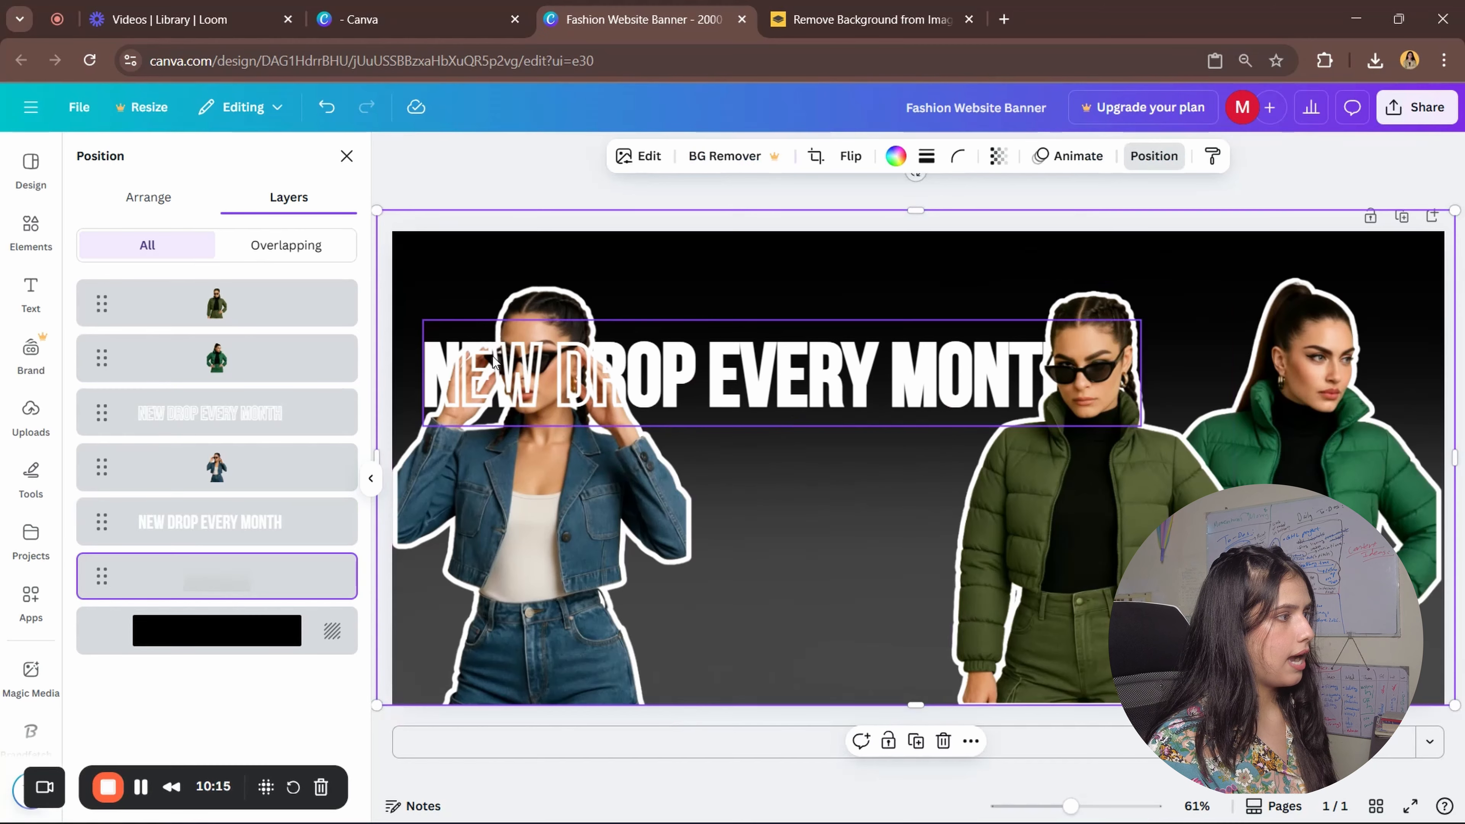
- Reduce the Hollow effect's thickness on the outlined NEW DROP EVERY MONTH heading
scroll(578, 370, "up", 5)
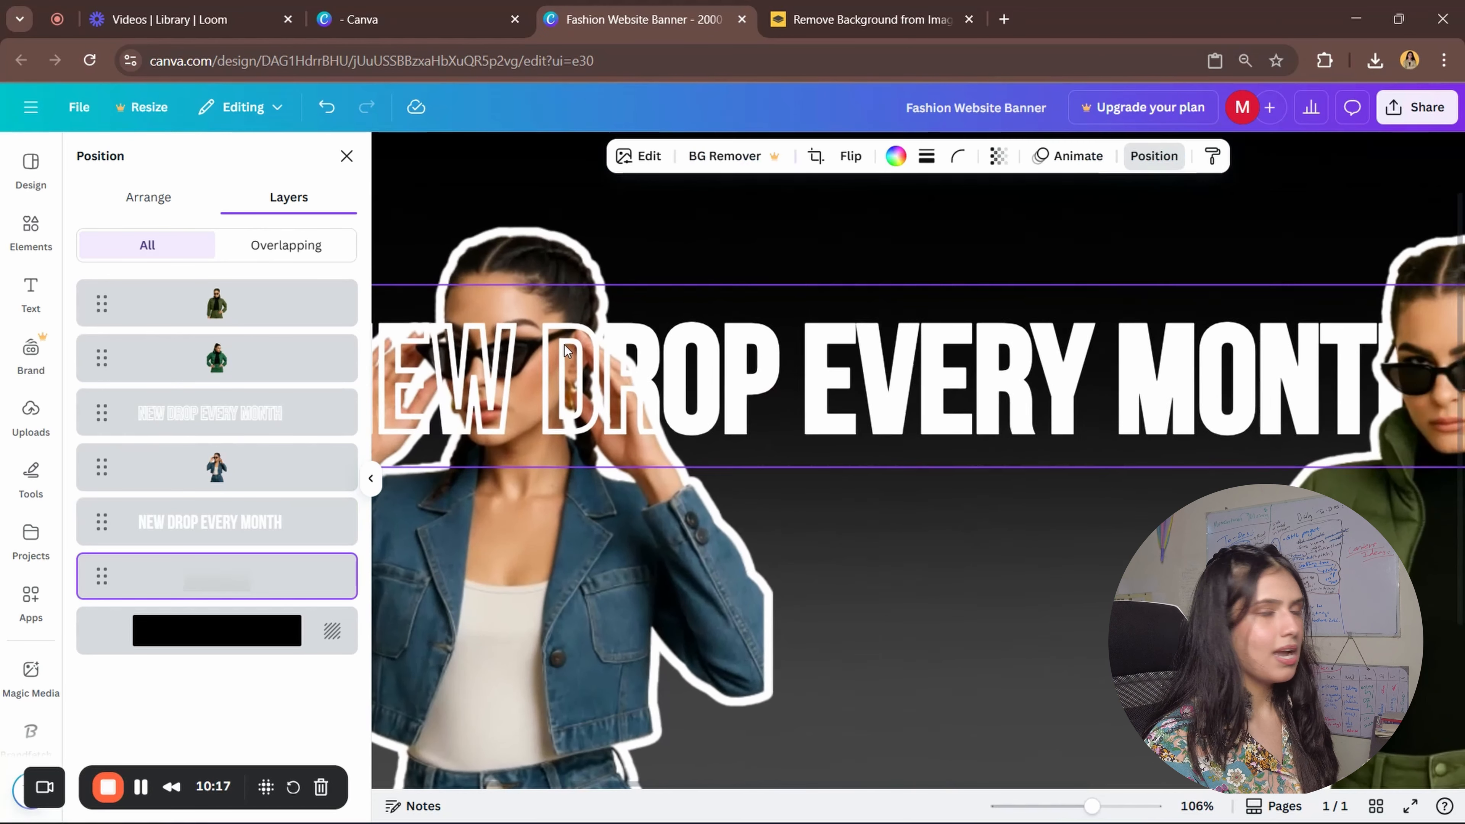
scroll(565, 344, "down", 6)
left_click(573, 371)
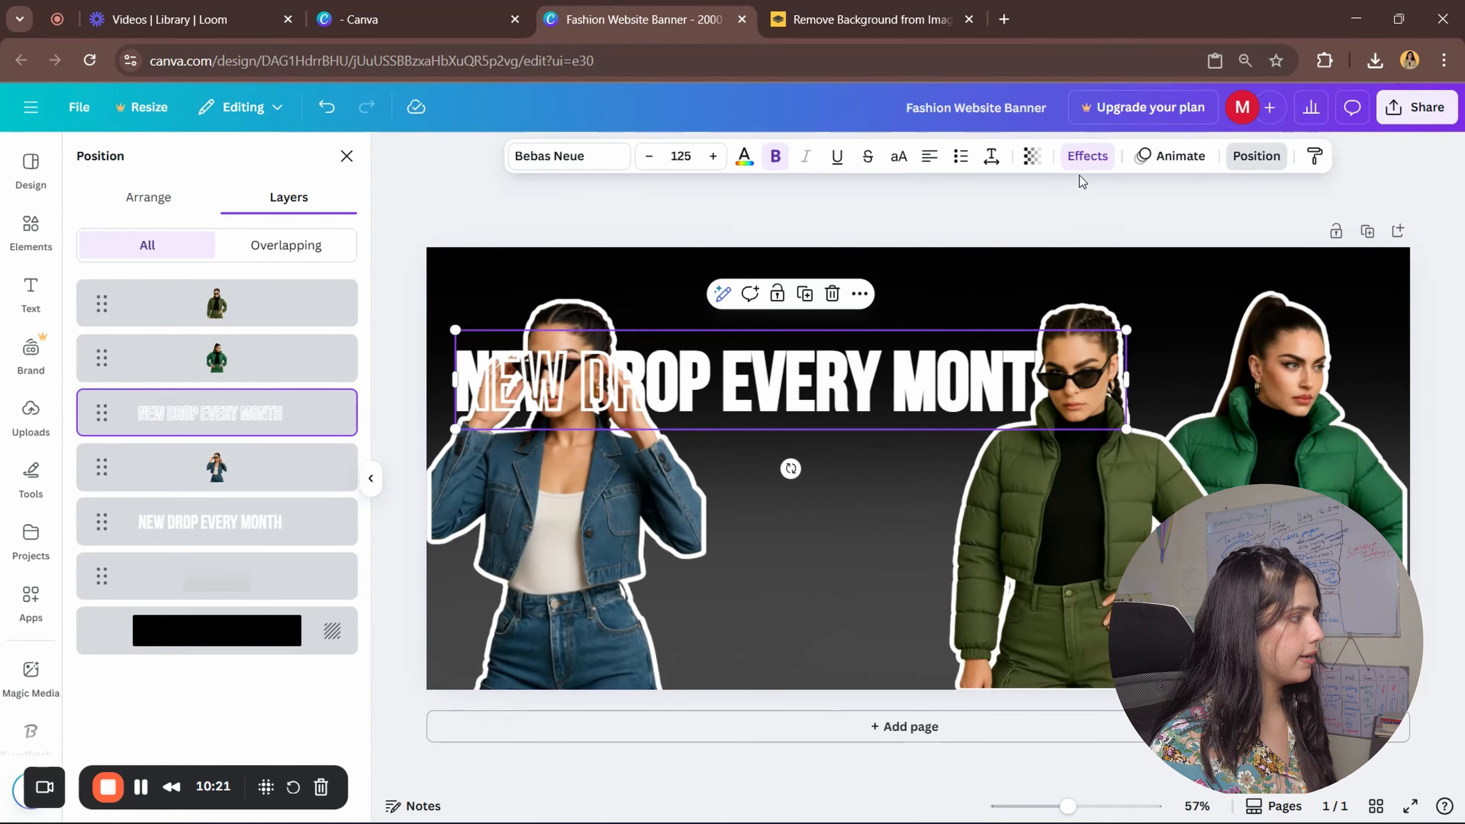
left_click(1087, 156)
scroll(202, 508, "down", 3)
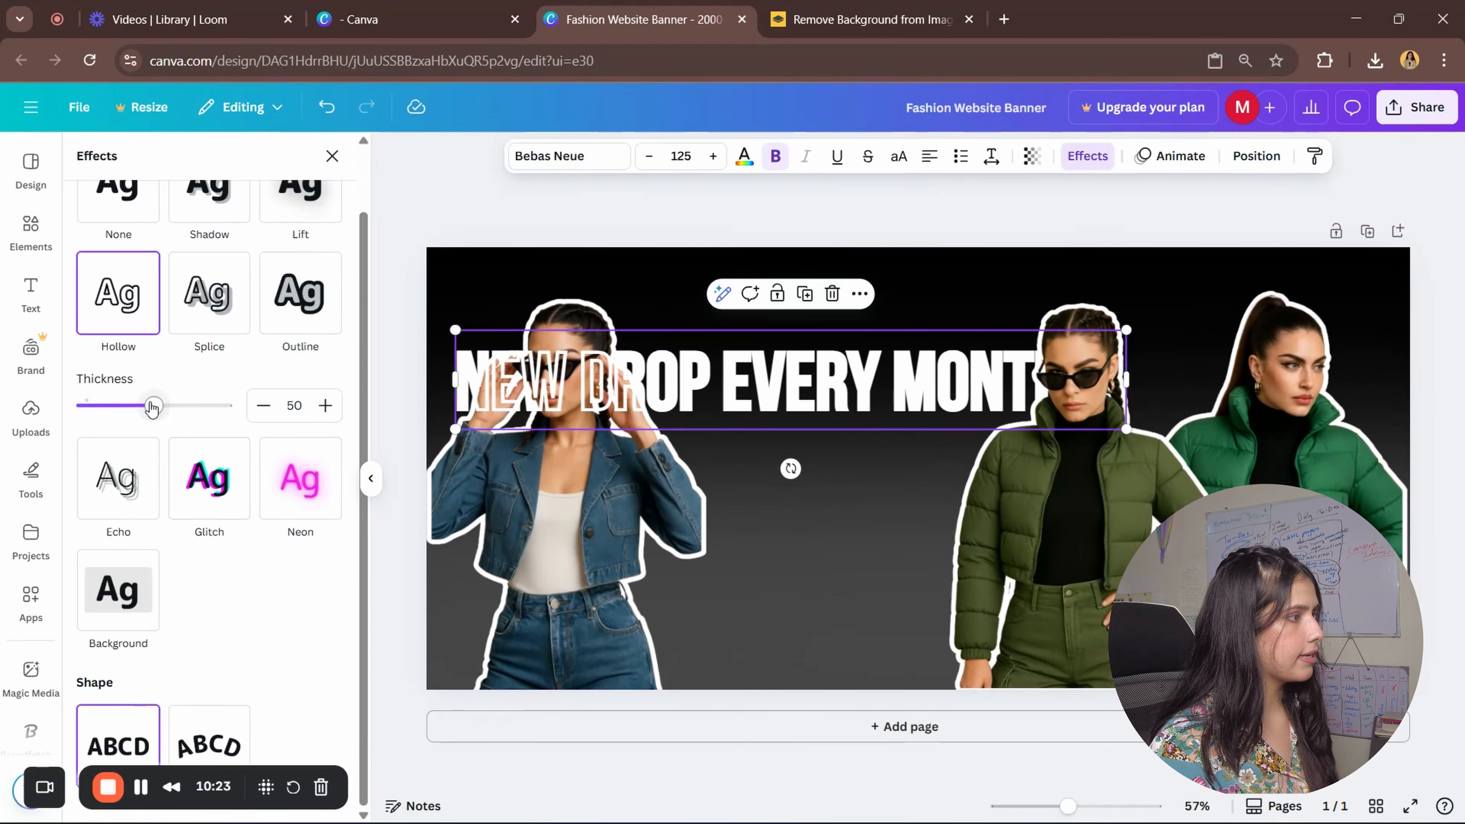
left_click_drag(152, 407, 124, 408)
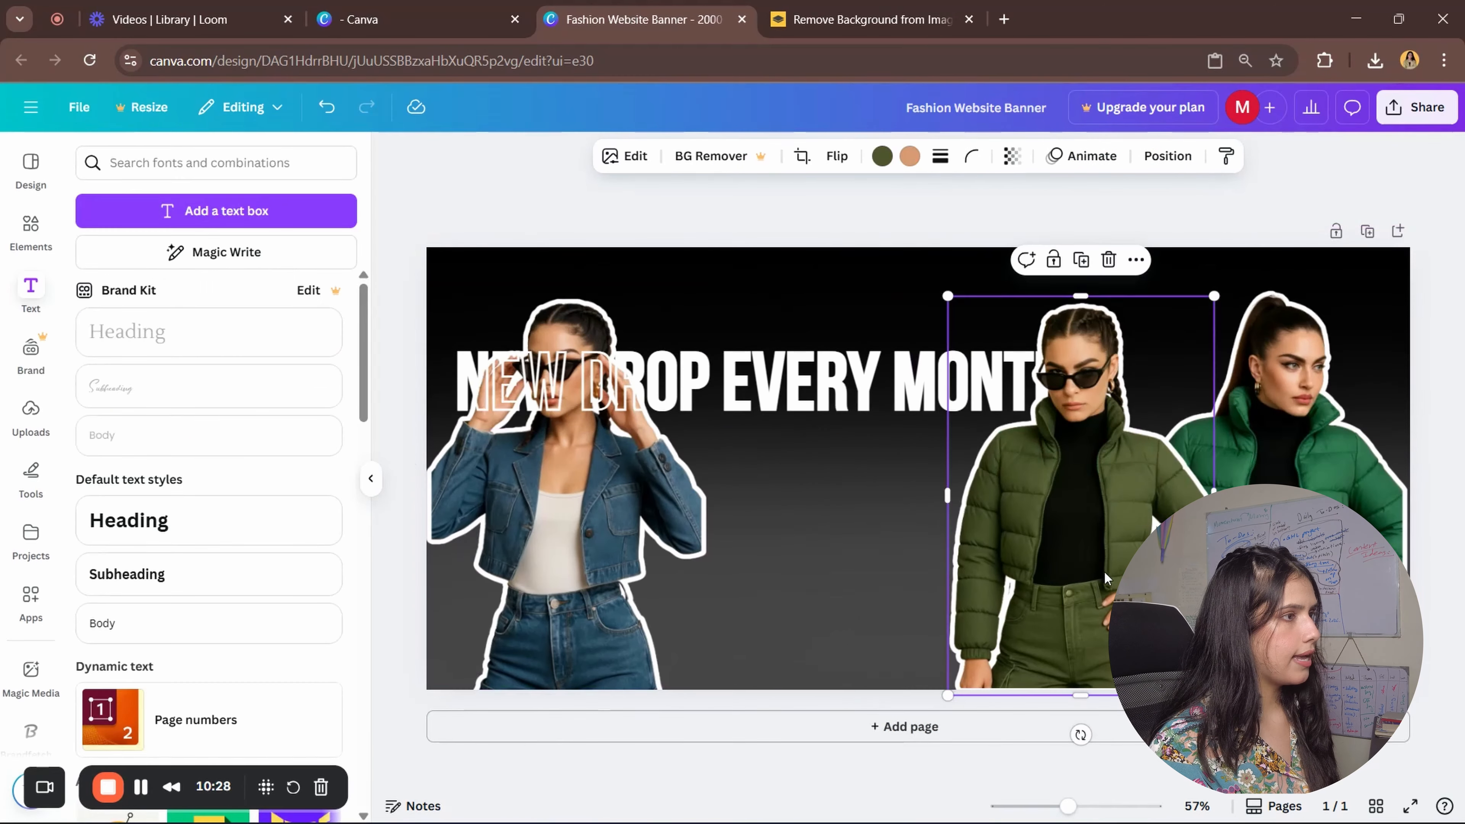
- Move the olive-jacket model's layer beneath the hollow heading but above the solid heading
left_click(1168, 156)
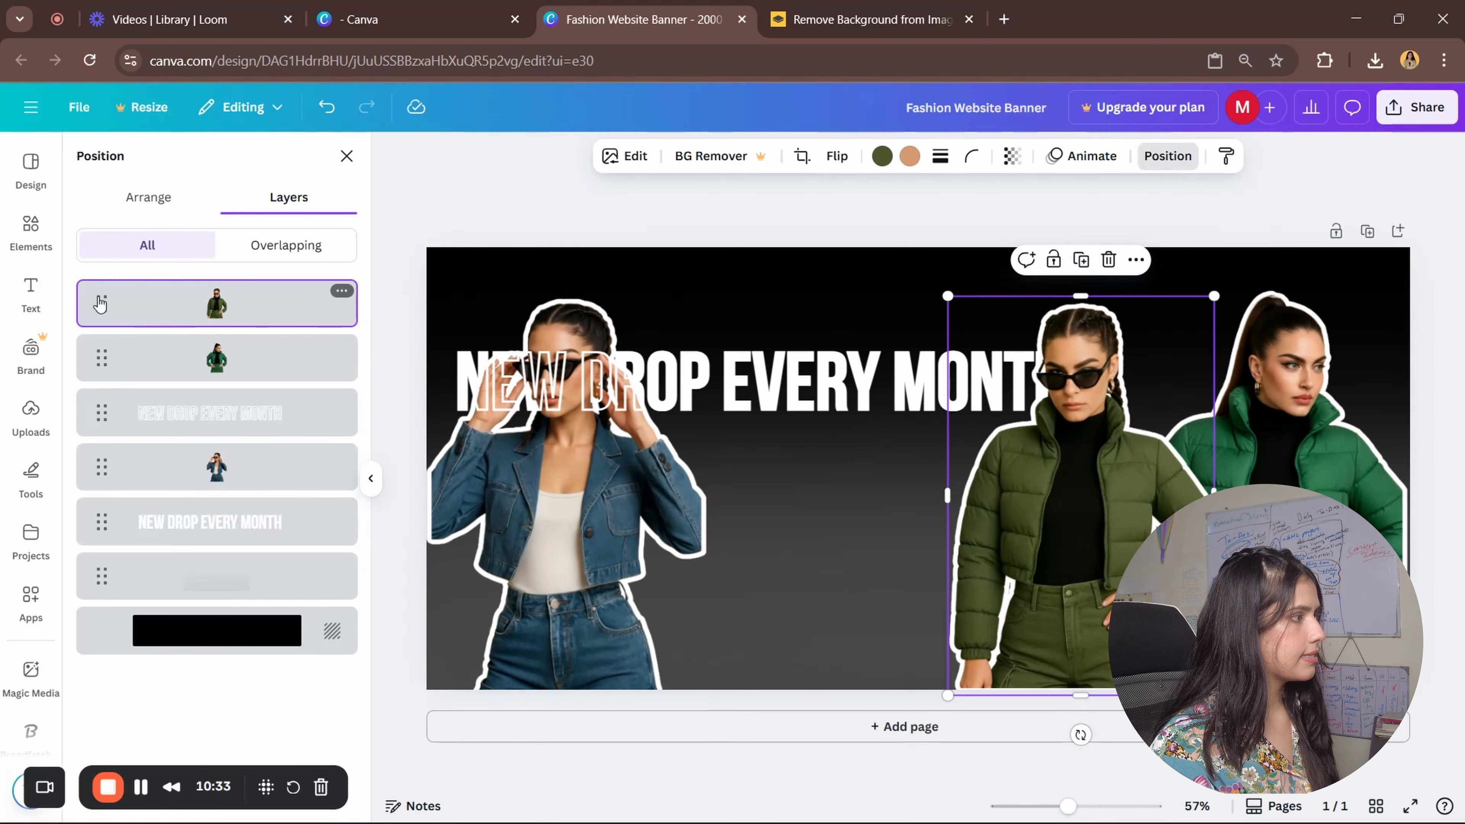
left_click_drag(101, 303, 103, 340)
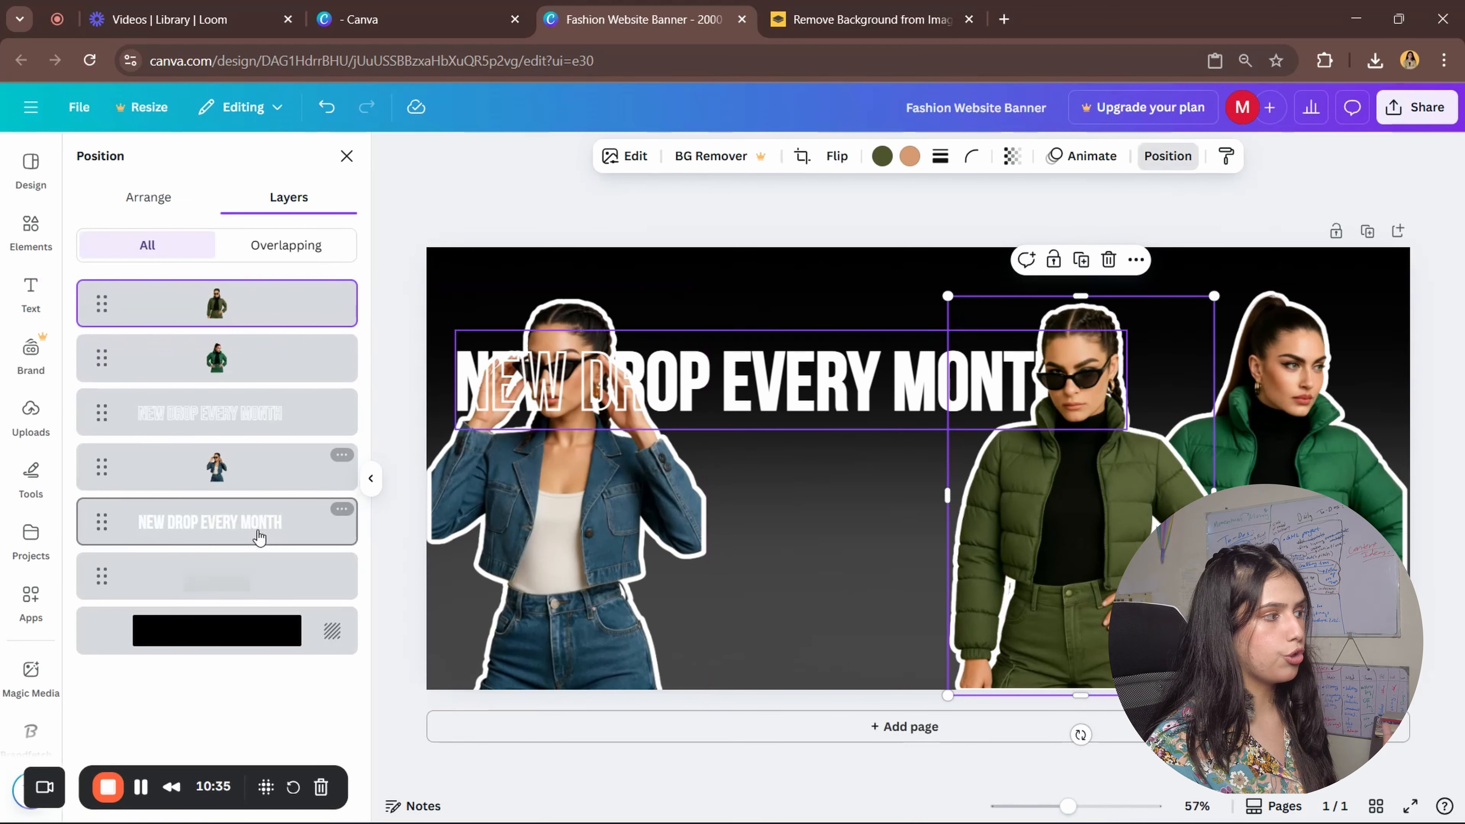
- Add a body text box below the headings, enlarged to about size 61.7, and open its font choices
left_click(31, 294)
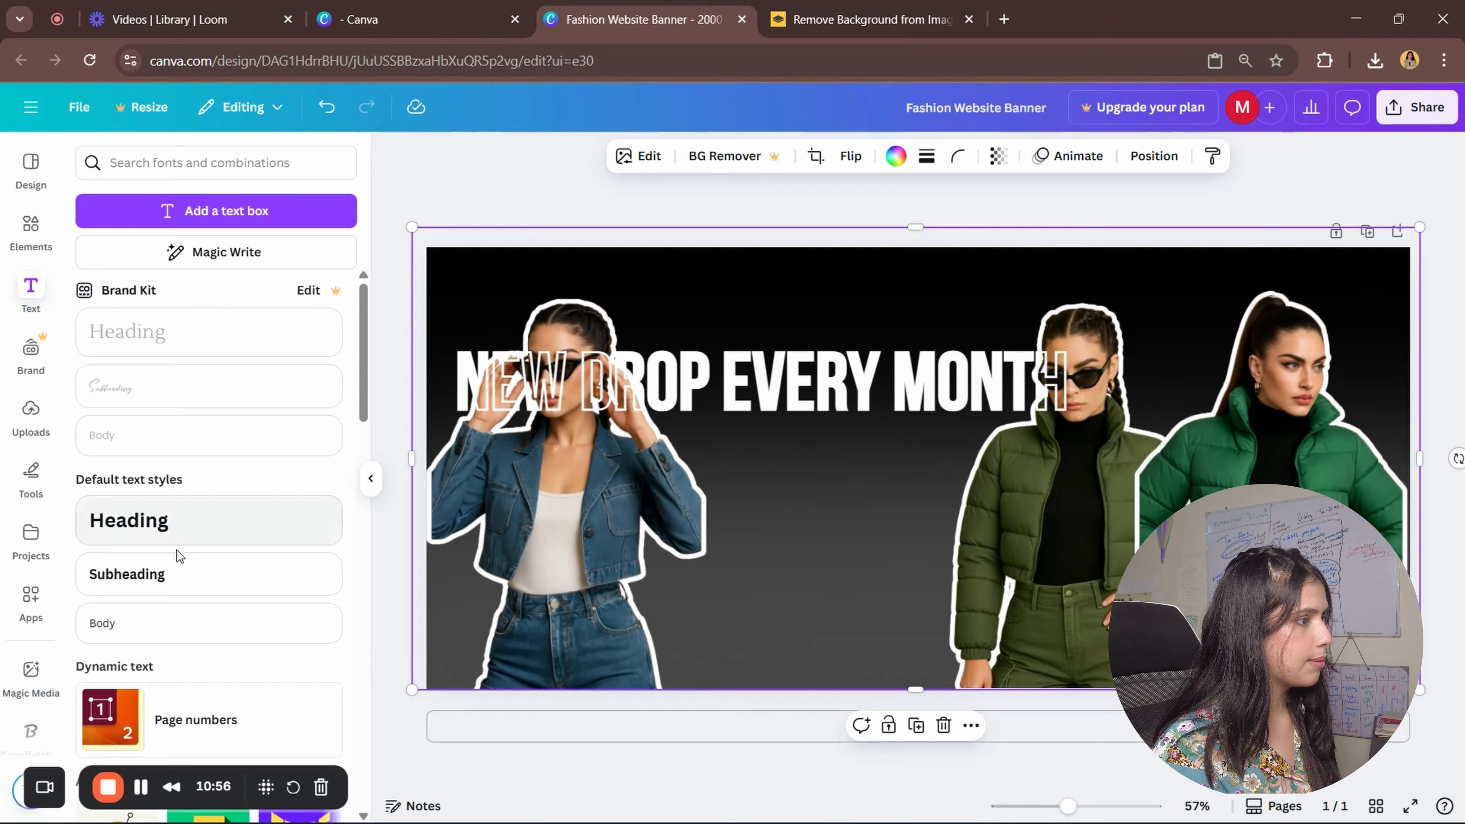
left_click(163, 622)
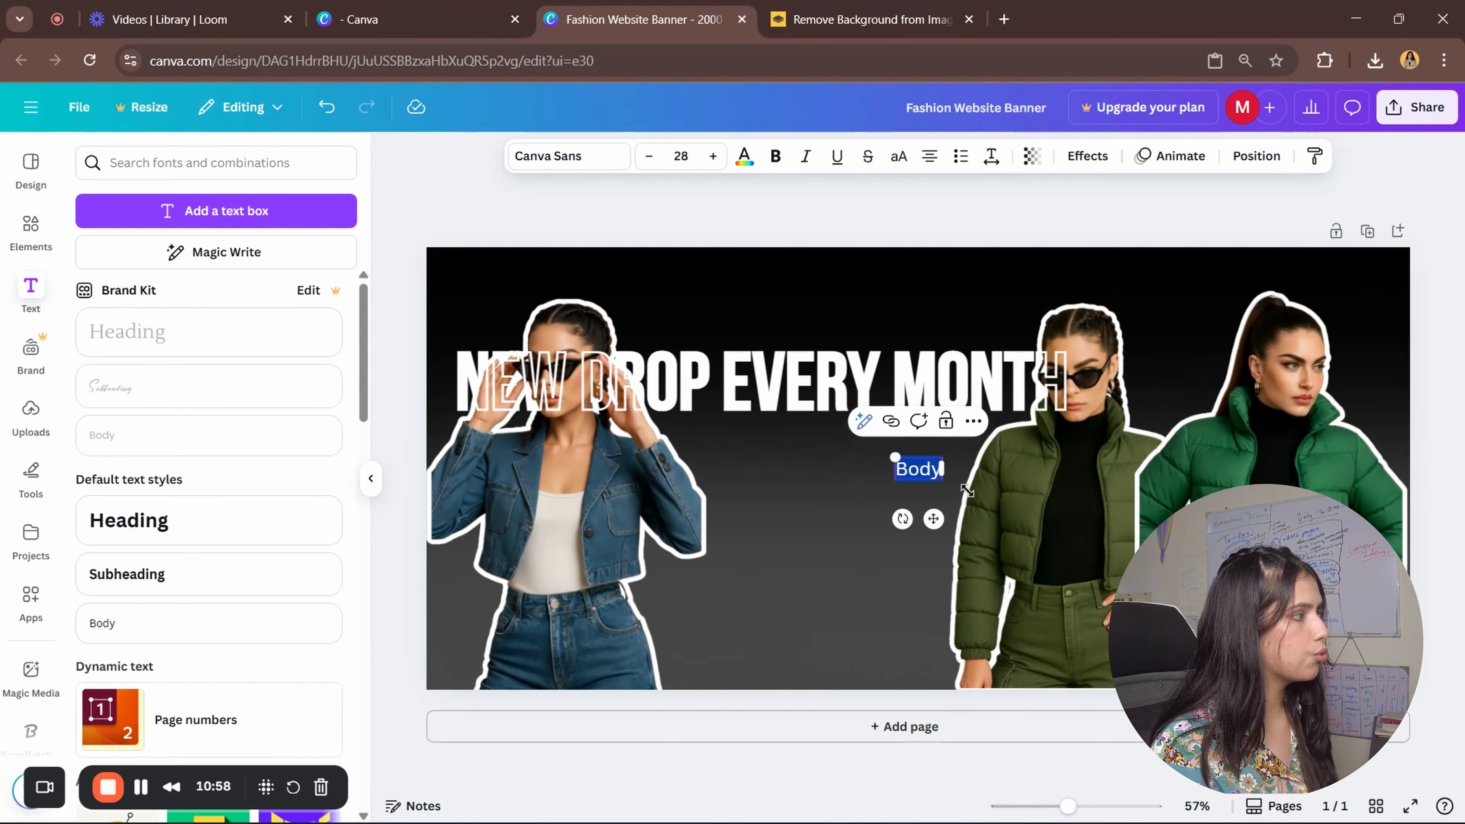
left_click_drag(942, 480, 998, 507)
left_click(595, 168)
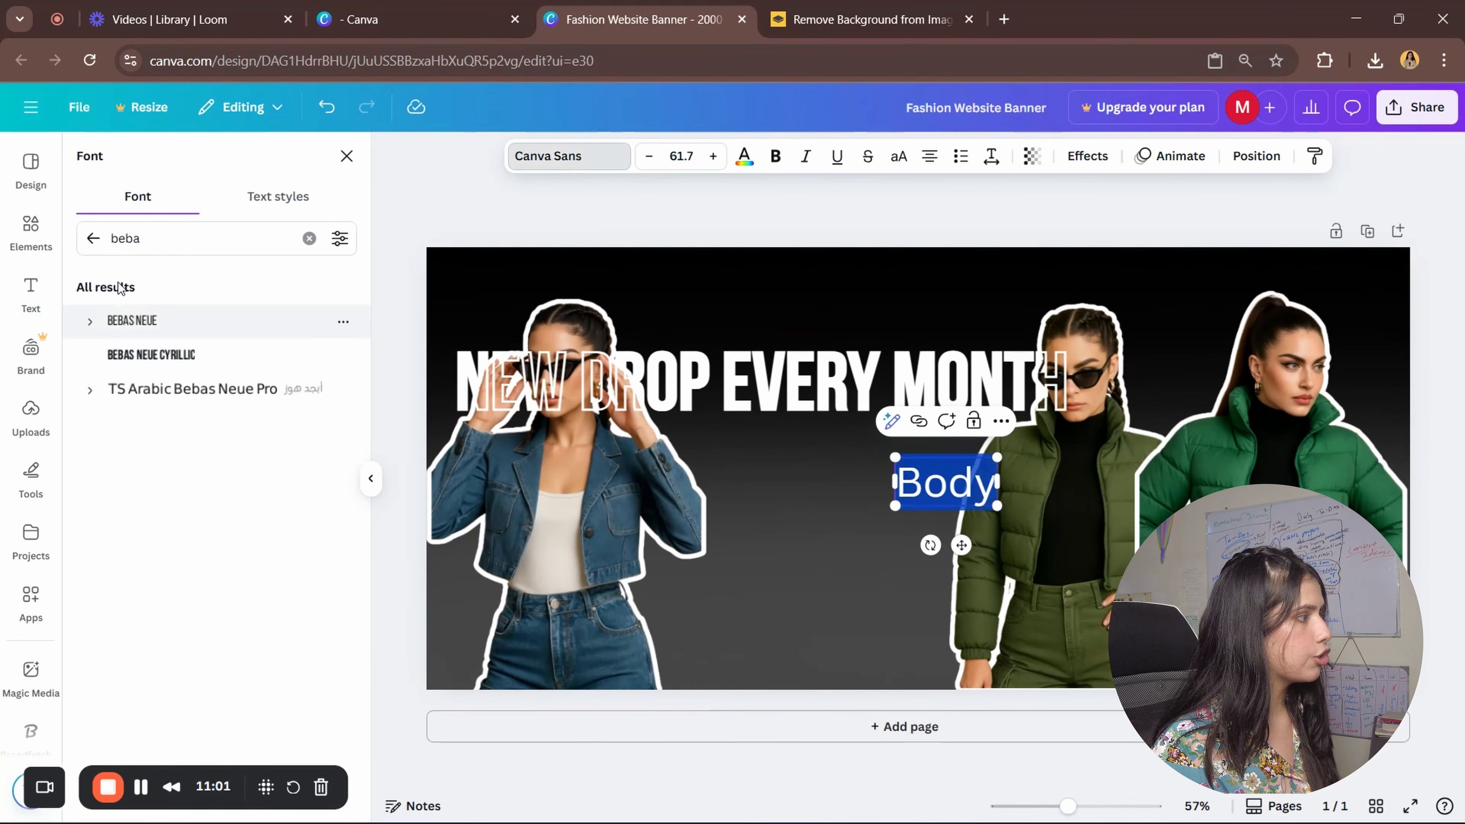